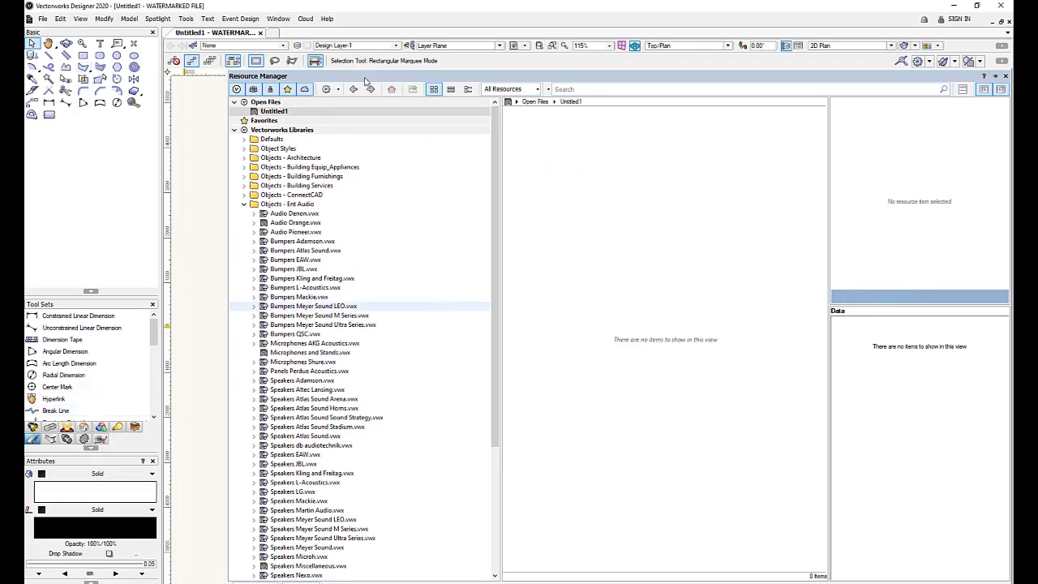
Move the Resource Manager palette out of the way and close it to clear the drawing area
{"action": "left_click_drag", "start_coordinate": [365, 79], "coordinate": [257, 73]}
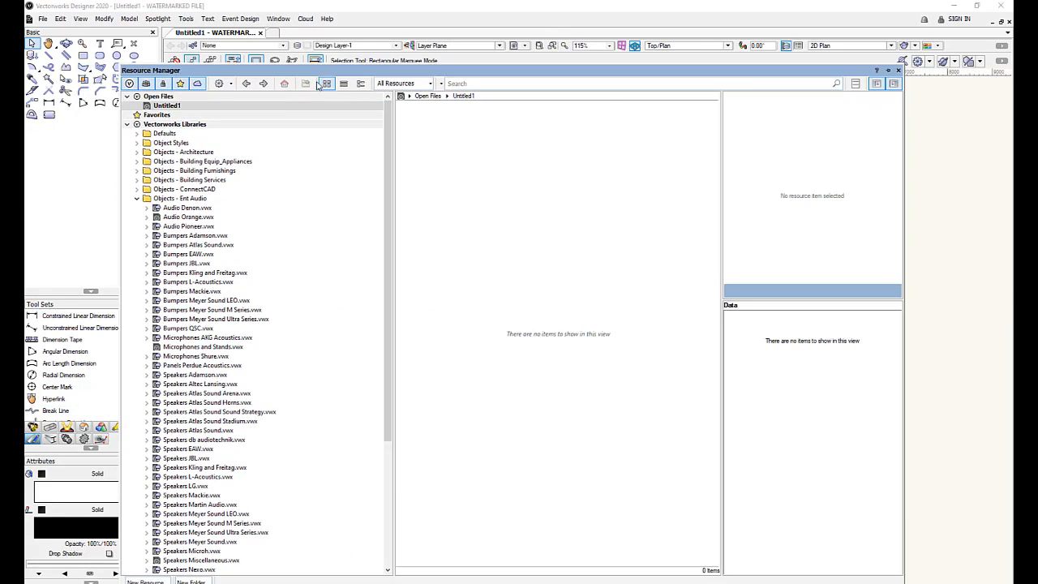
{"action": "left_click", "coordinate": [898, 69]}
{"action": "left_click", "coordinate": [279, 18]}
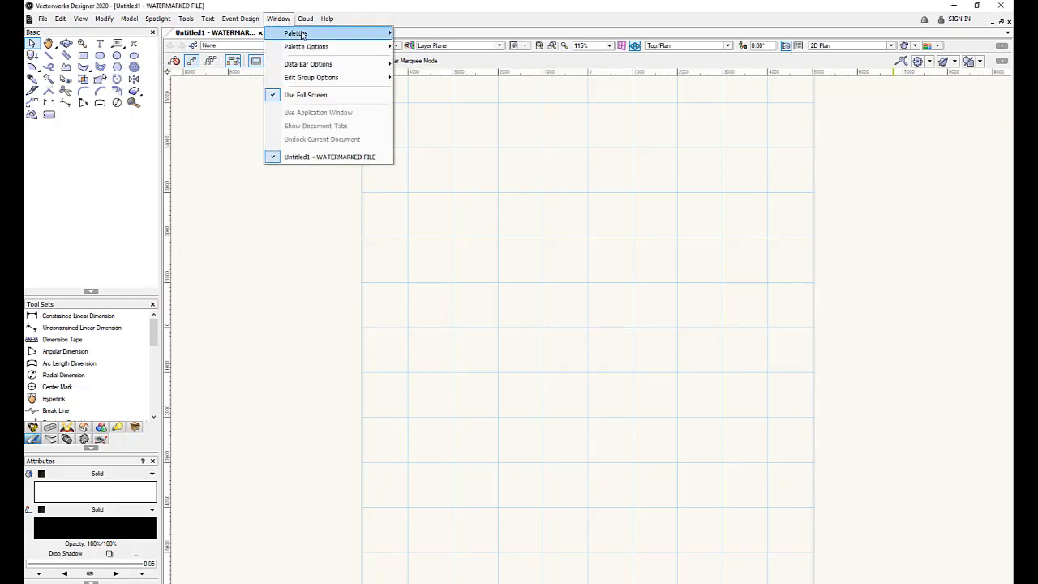
{"action": "mouse_move", "coordinate": [302, 34]}
{"action": "left_click", "coordinate": [441, 61]}
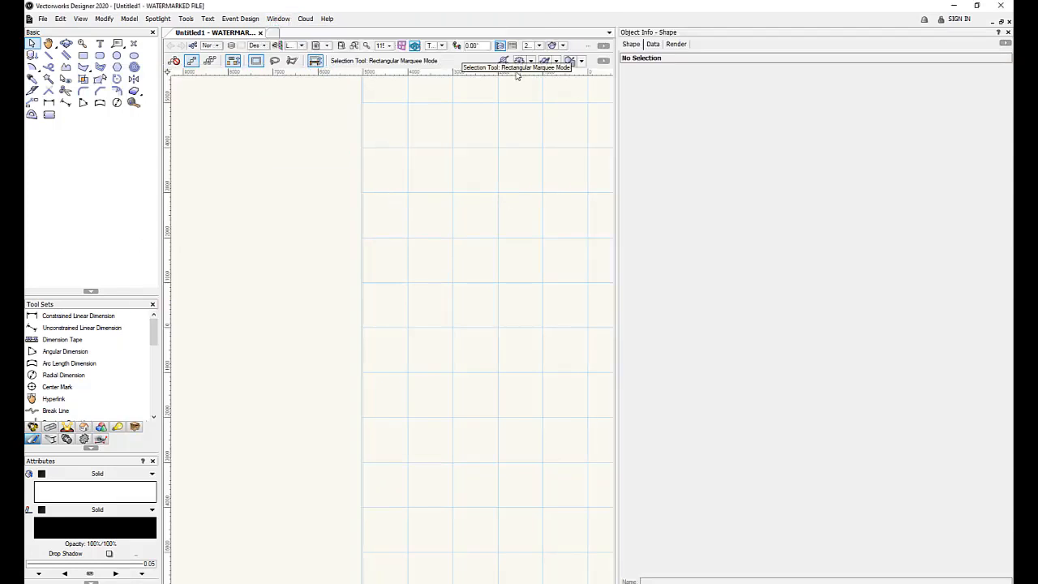
{"action": "left_click", "coordinate": [1008, 32]}
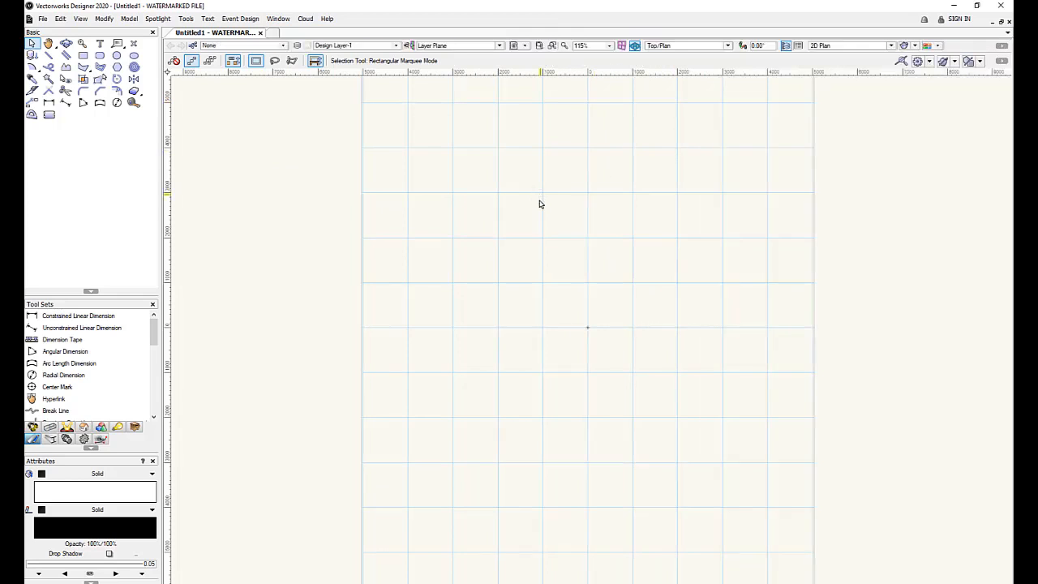
Load a workspace from the available workspaces so its tool palettes are set up for the drawing
{"action": "scroll", "coordinate": [539, 204], "scroll_direction": "down", "scroll_amount": 2}
{"action": "middle_click_drag", "start_coordinate": [559, 209], "coordinate": [496, 232]}
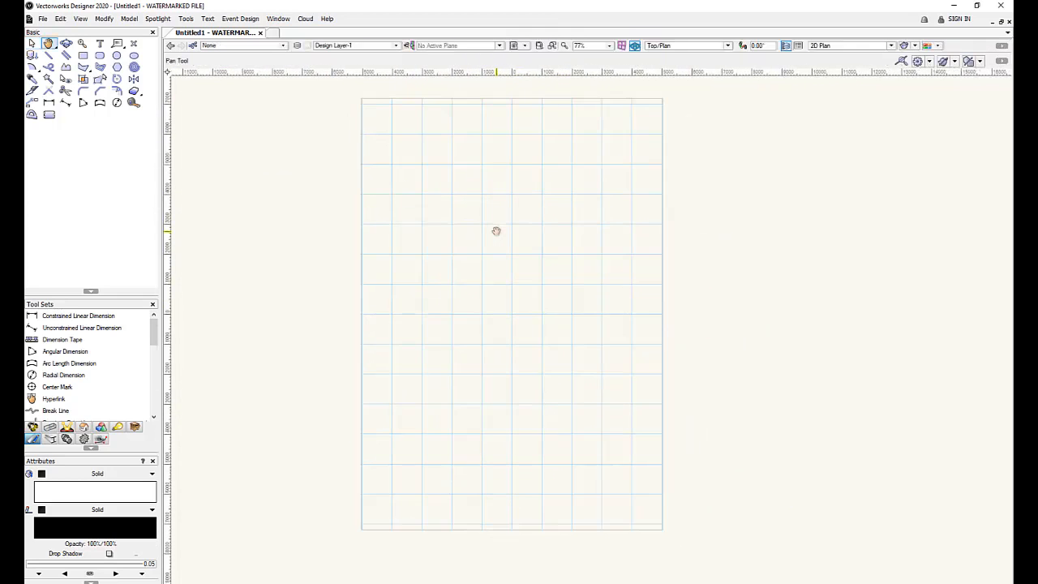
{"action": "scroll", "coordinate": [494, 230], "scroll_direction": "down", "scroll_amount": 1}
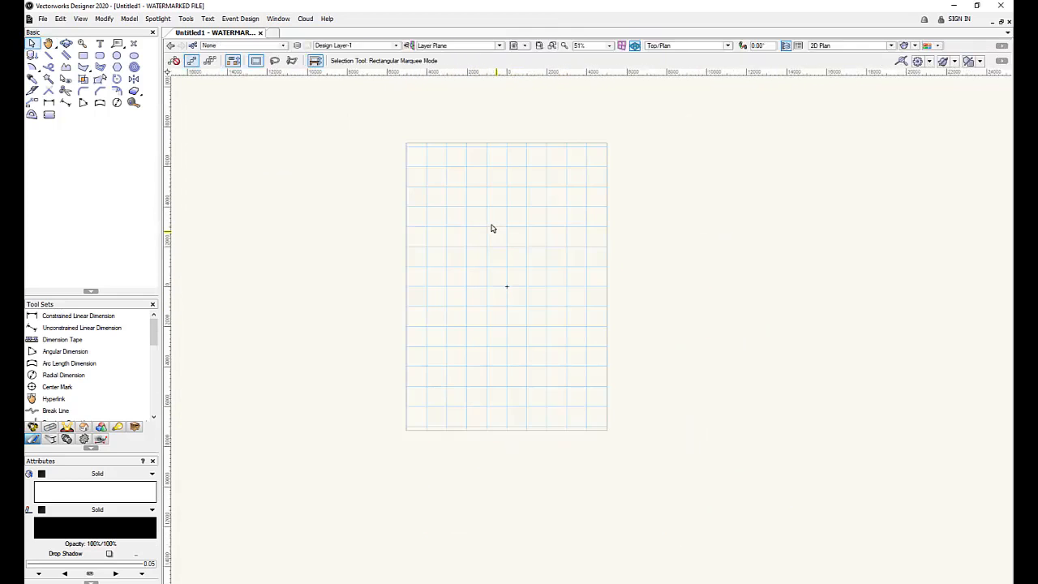
{"action": "left_click", "coordinate": [185, 19]}
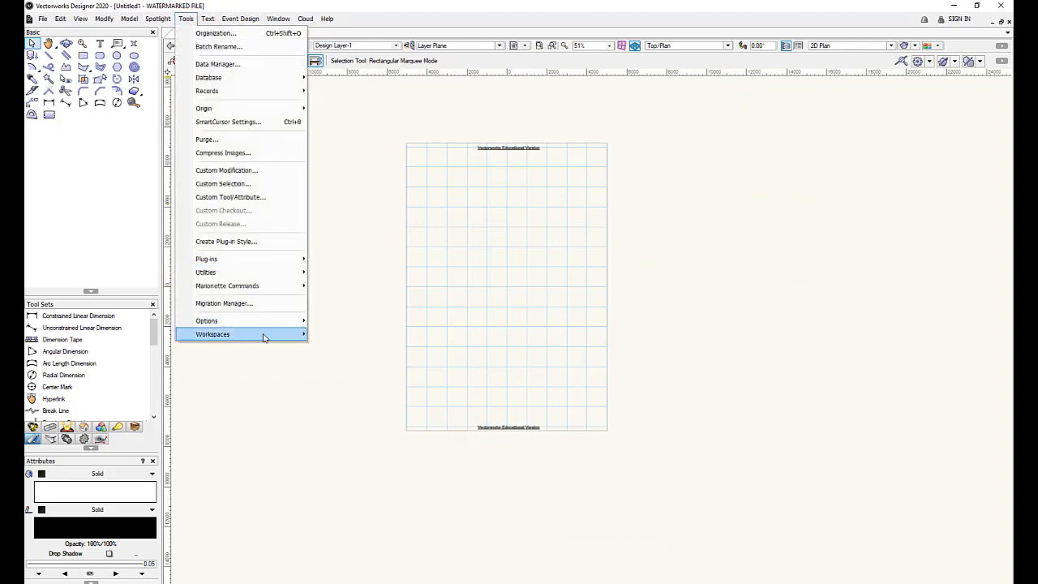
{"action": "mouse_move", "coordinate": [262, 336]}
{"action": "left_click", "coordinate": [371, 459]}
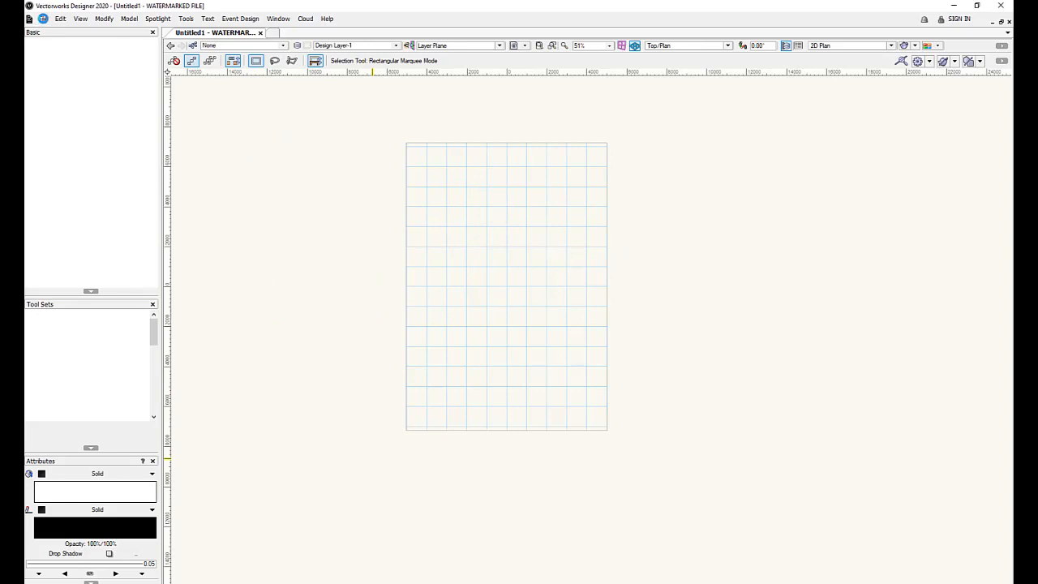
Change the page to landscape orientation through the page and printer setup
{"action": "left_click", "coordinate": [42, 17]}
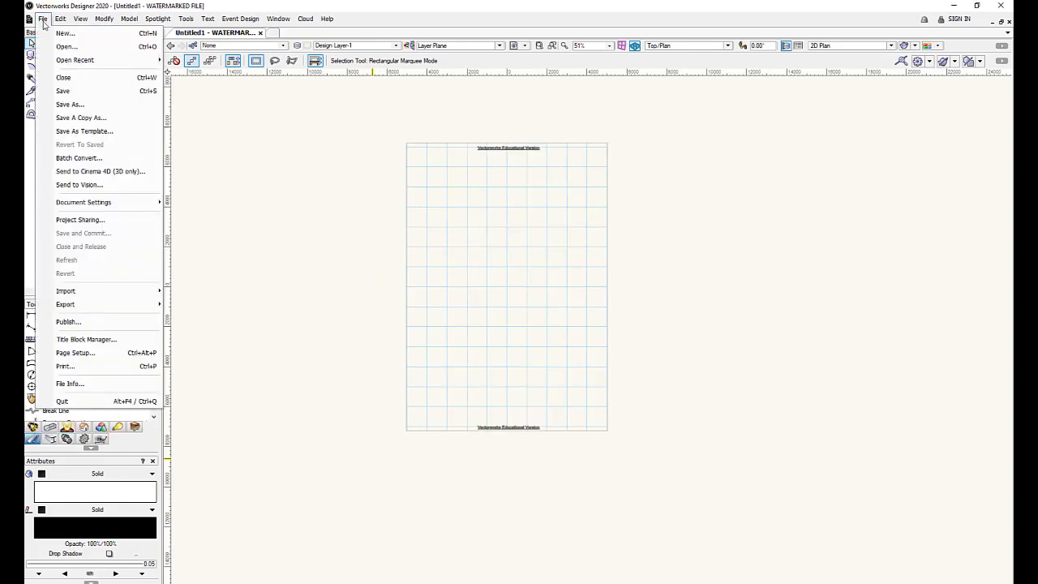
{"action": "left_click", "coordinate": [129, 352]}
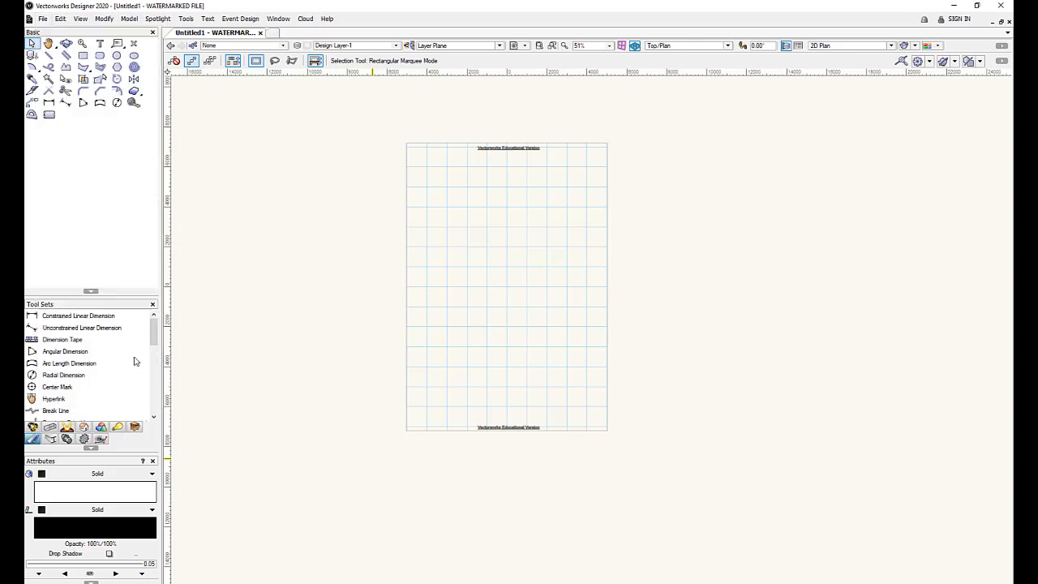
{"action": "left_click", "coordinate": [623, 328]}
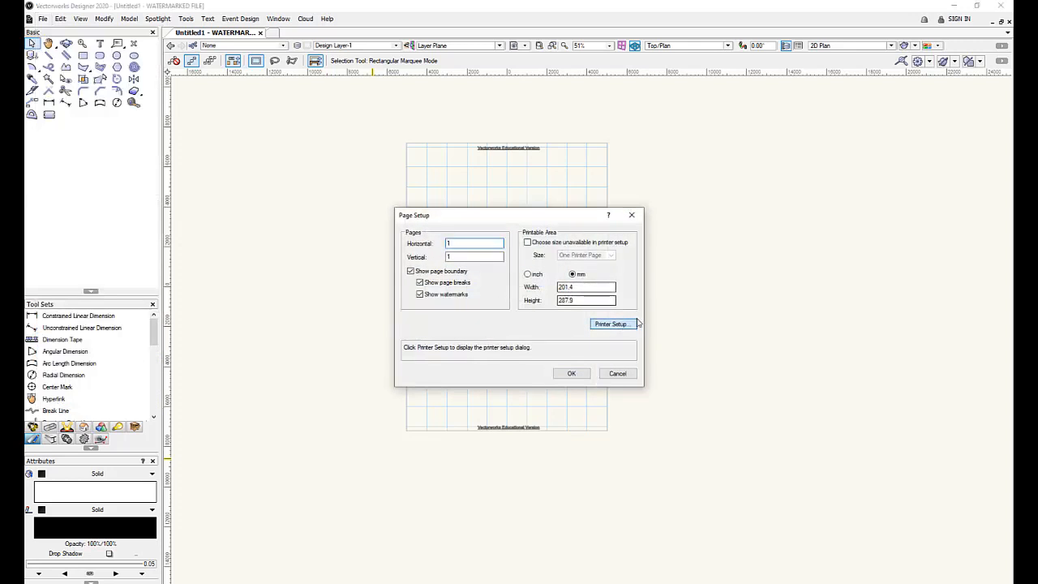
{"action": "left_click", "coordinate": [585, 325]}
{"action": "left_click", "coordinate": [564, 385]}
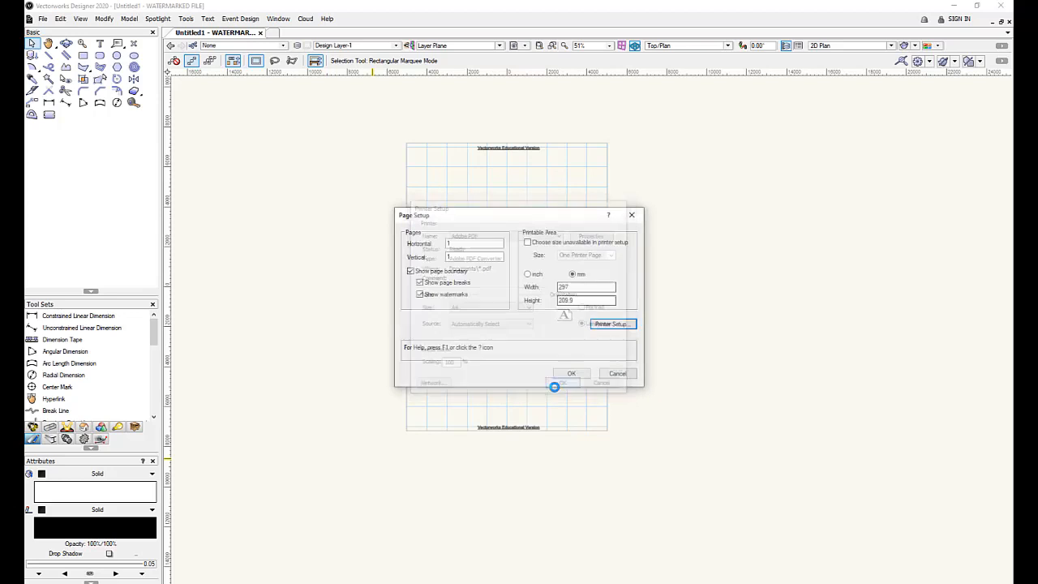
{"action": "left_click", "coordinate": [572, 373]}
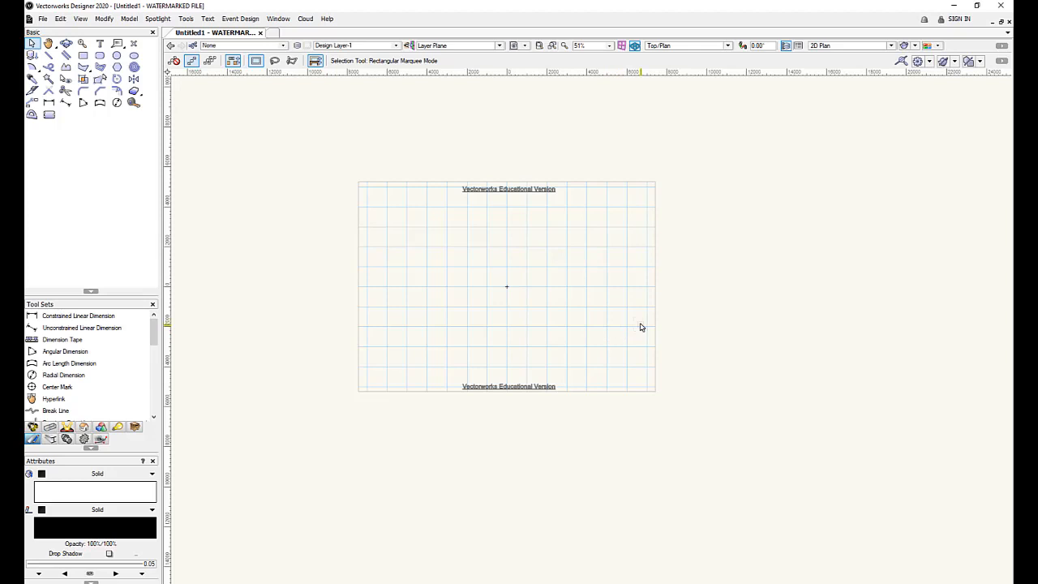
Set the scale of Design Layer-1 to 1:20 in the Organization settings
{"action": "left_click", "coordinate": [186, 17]}
{"action": "left_click", "coordinate": [202, 34]}
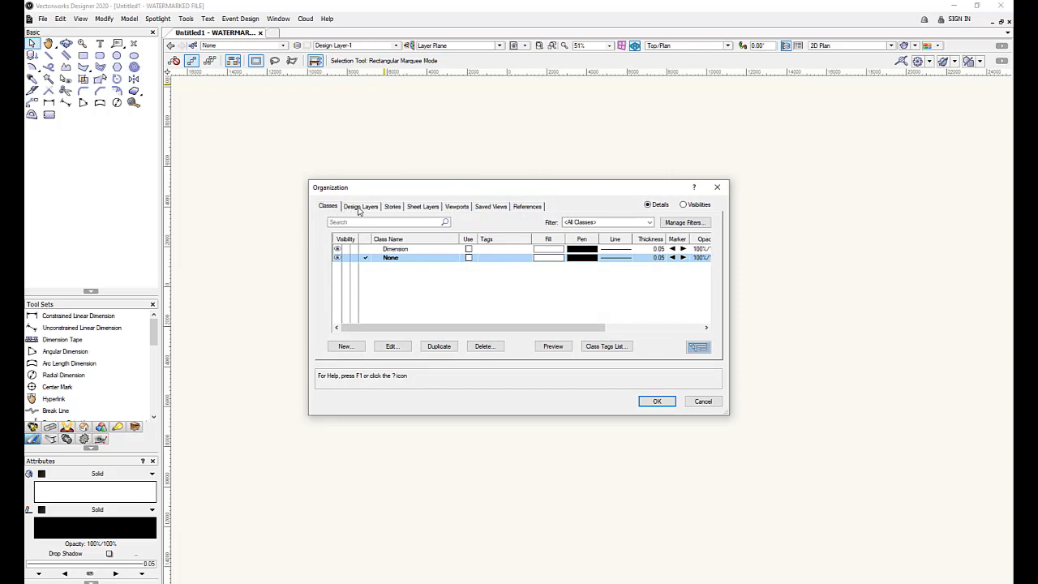
{"action": "left_click", "coordinate": [360, 207]}
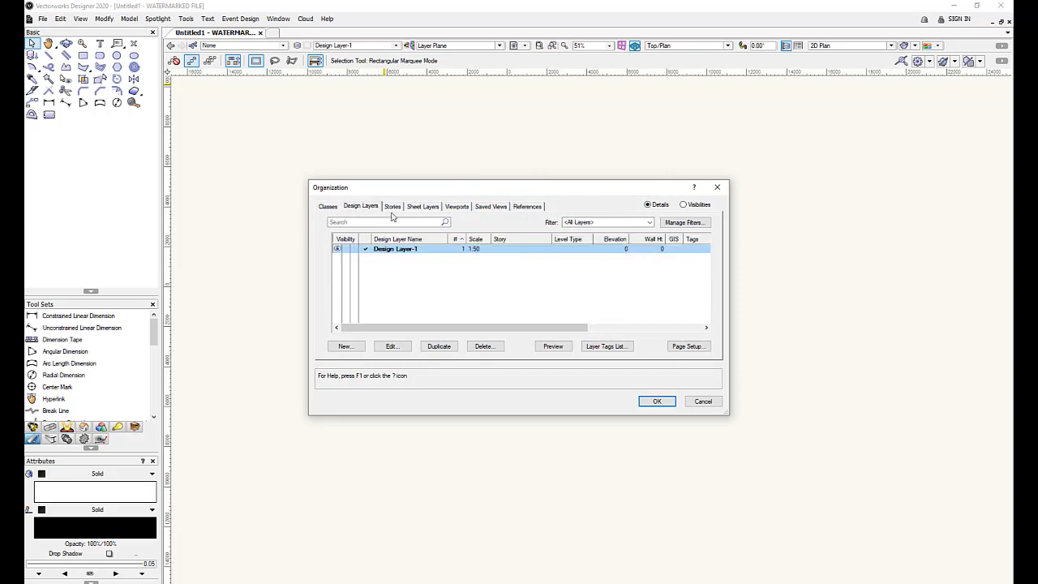
{"action": "left_click", "coordinate": [328, 208]}
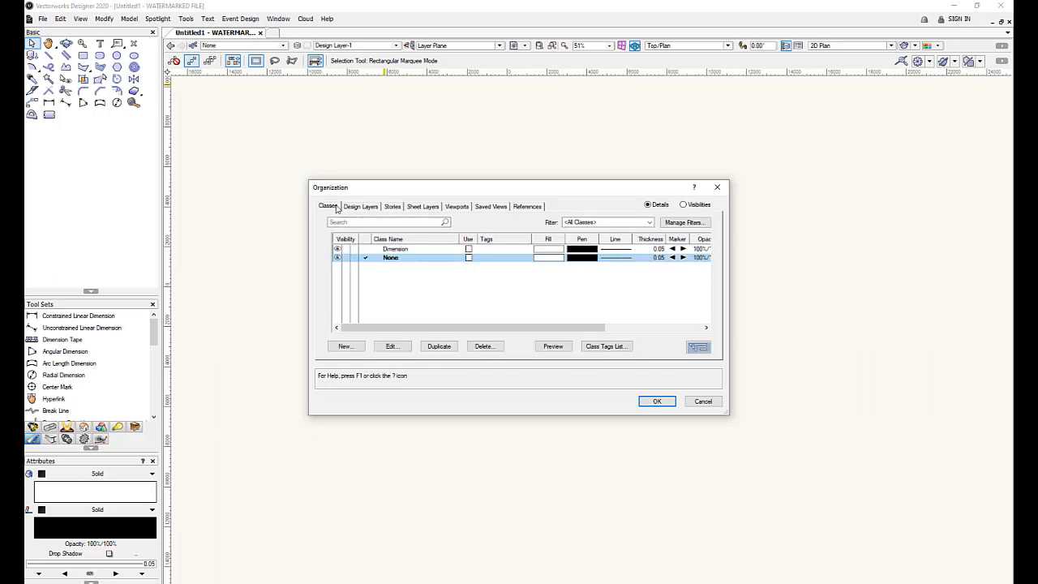
{"action": "left_click", "coordinate": [360, 206]}
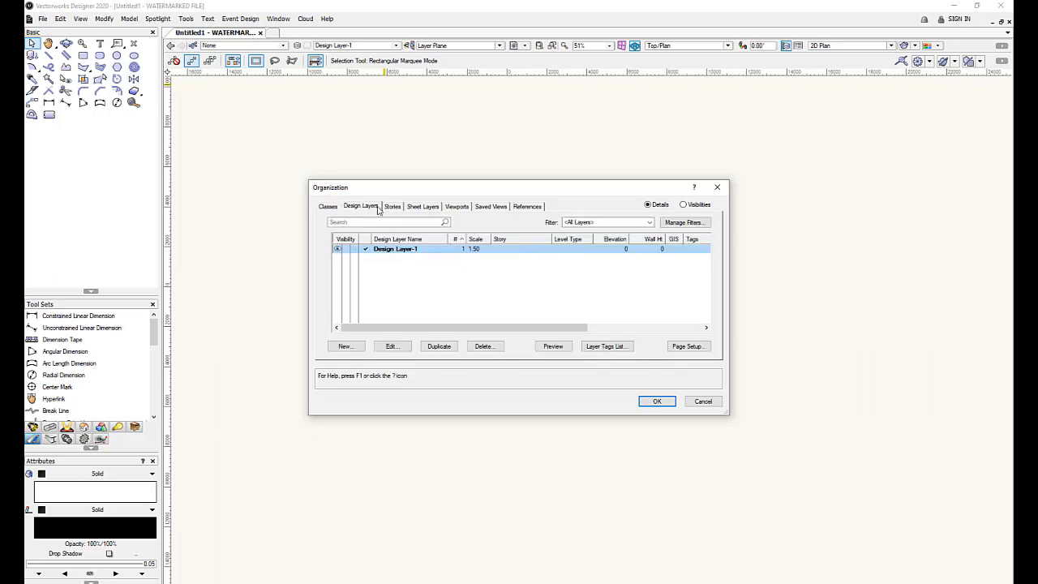
{"action": "double_click", "coordinate": [477, 251]}
{"action": "left_click", "coordinate": [607, 172]}
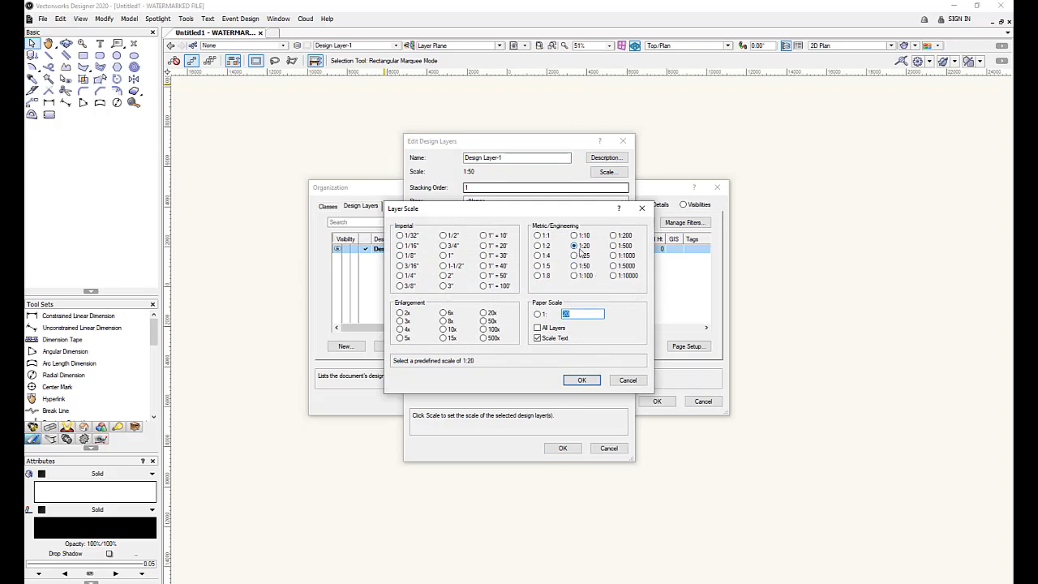
{"action": "left_click", "coordinate": [581, 379]}
{"action": "left_click", "coordinate": [561, 449]}
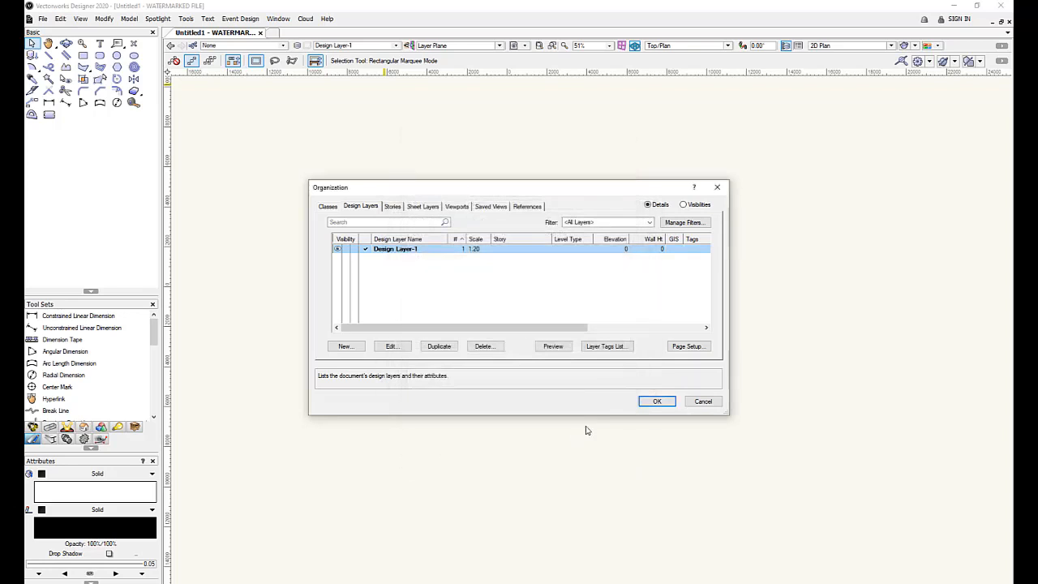
{"action": "left_click", "coordinate": [657, 400]}
Save the drawing to the Desktop as a Vectorworks file named "CUAPPM401 Ex7 MV"
{"action": "scroll", "coordinate": [554, 283], "scroll_direction": "up", "scroll_amount": 3}
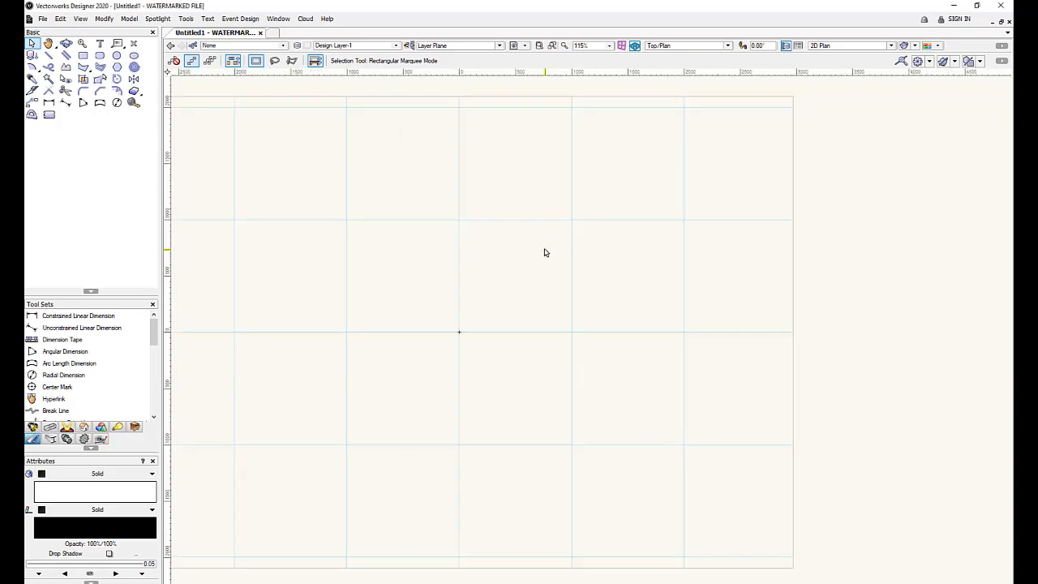
{"action": "scroll", "coordinate": [544, 252], "scroll_direction": "down", "scroll_amount": 2}
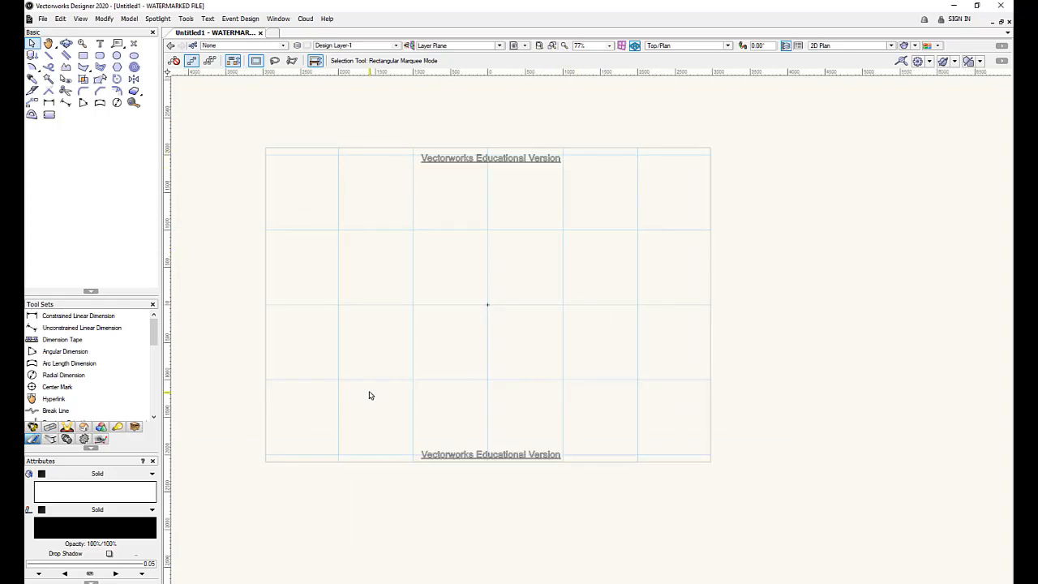
{"action": "left_click", "coordinate": [43, 17]}
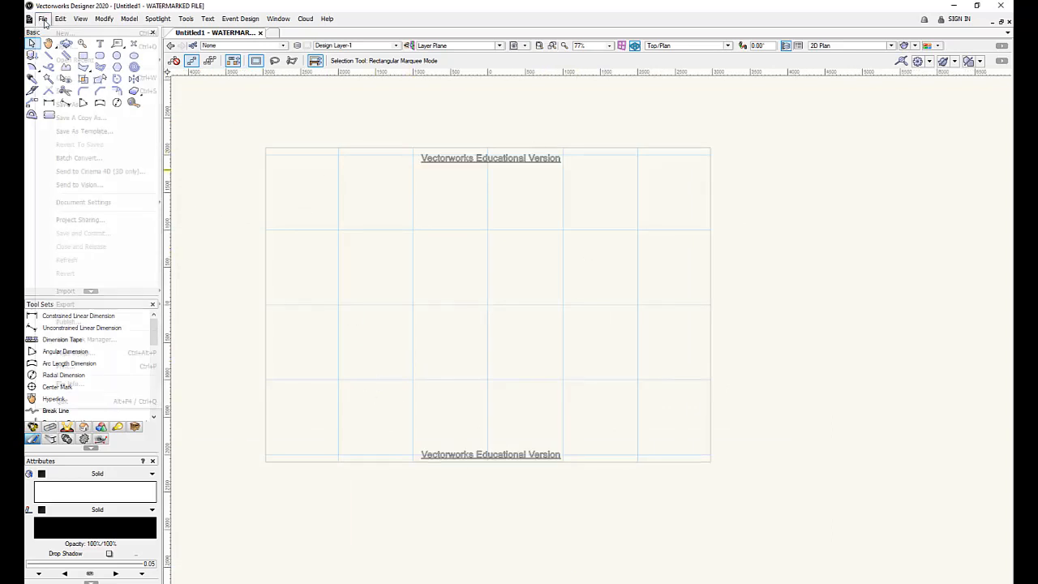
{"action": "left_click", "coordinate": [61, 106]}
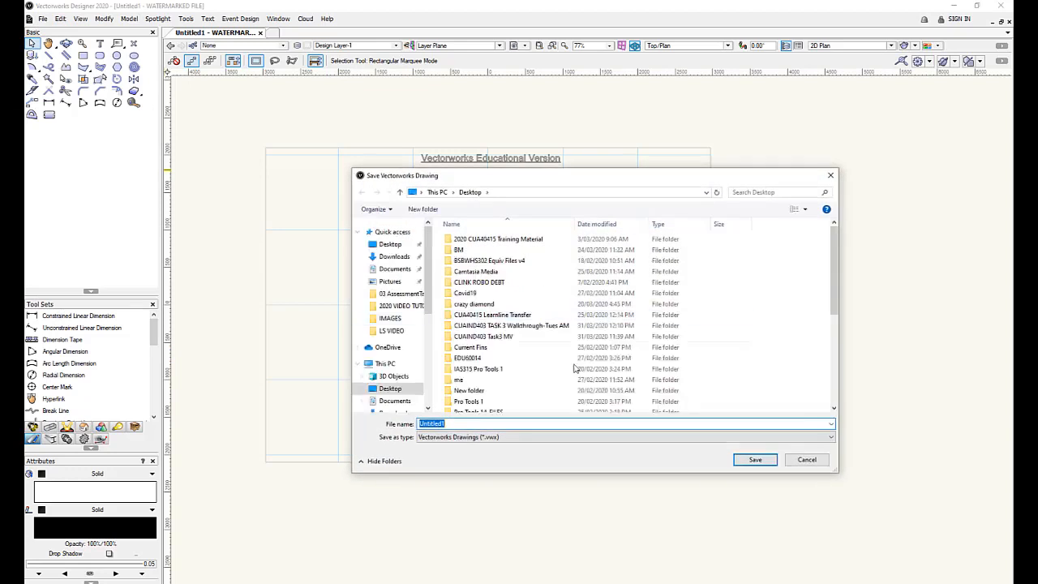
{"action": "left_click", "coordinate": [394, 246]}
{"action": "double_click", "coordinate": [468, 423]}
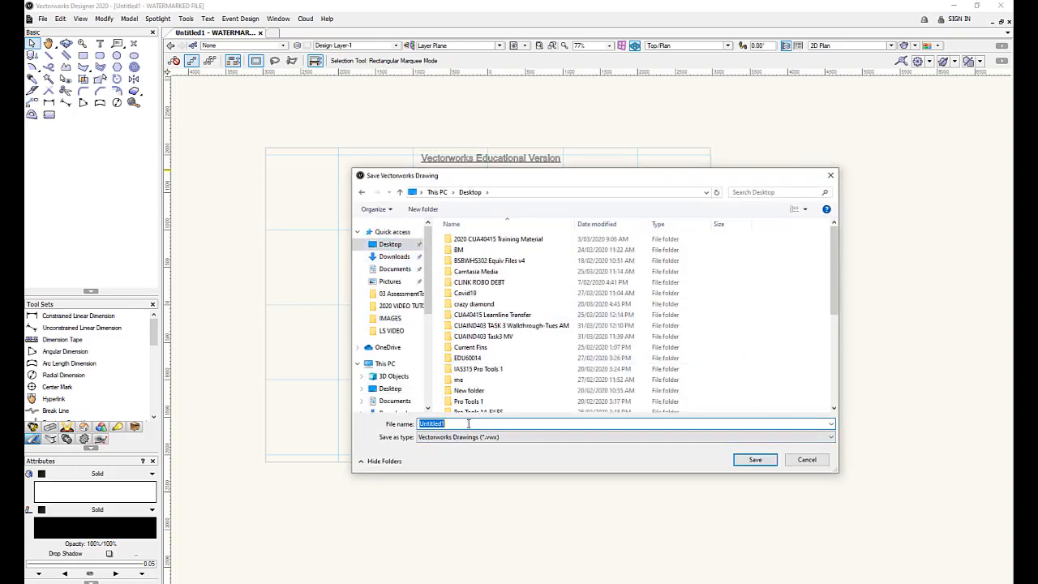
{"action": "type", "text": "CUAPP"}
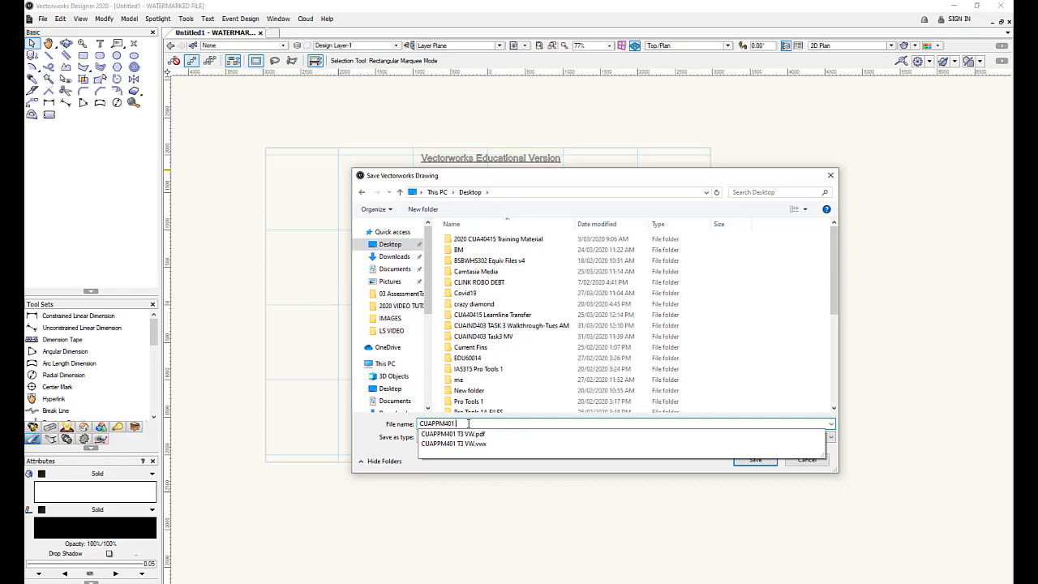
{"action": "type", "text": "M401 Ex7 MV"}
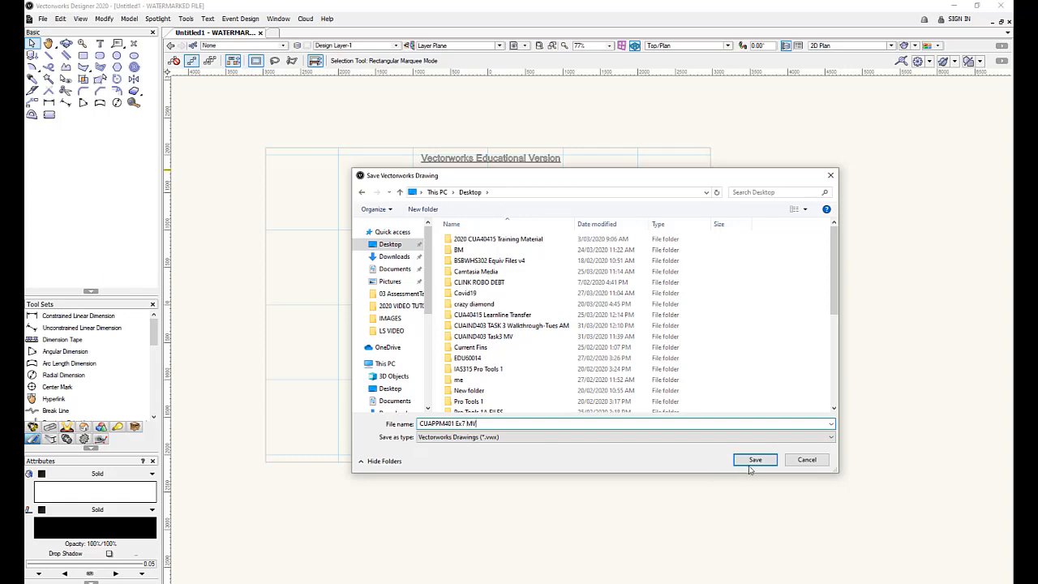
{"action": "left_click", "coordinate": [752, 461]}
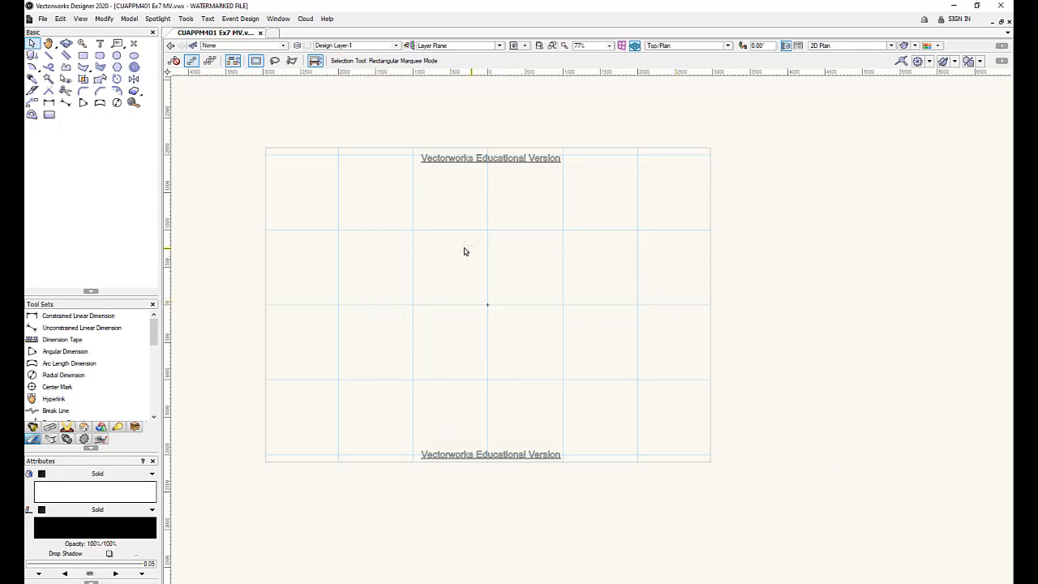
Reopen the Resource Manager and search its libraries for "drumkit"
{"action": "left_click", "coordinate": [275, 21]}
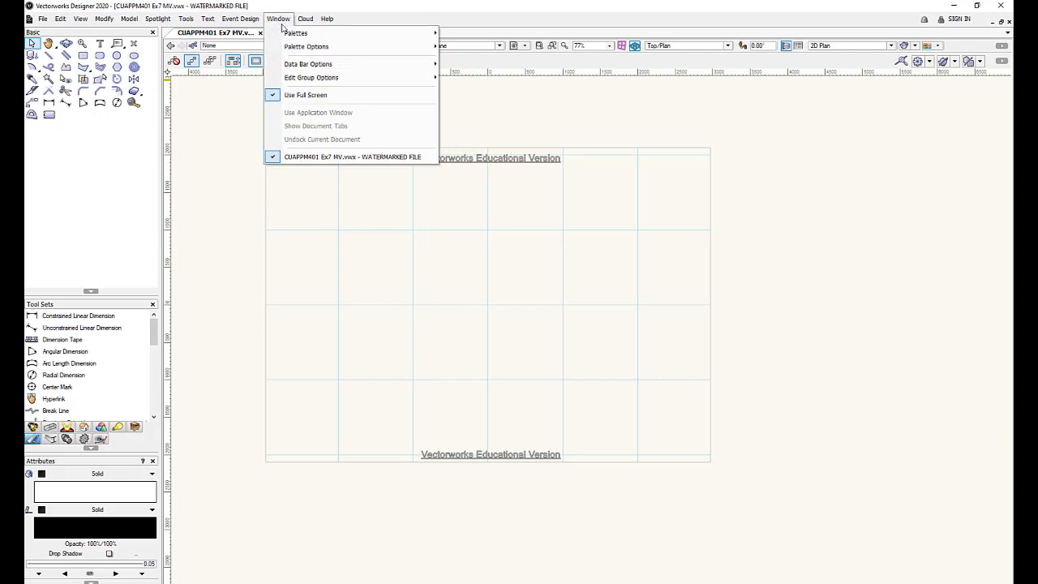
{"action": "mouse_move", "coordinate": [294, 37]}
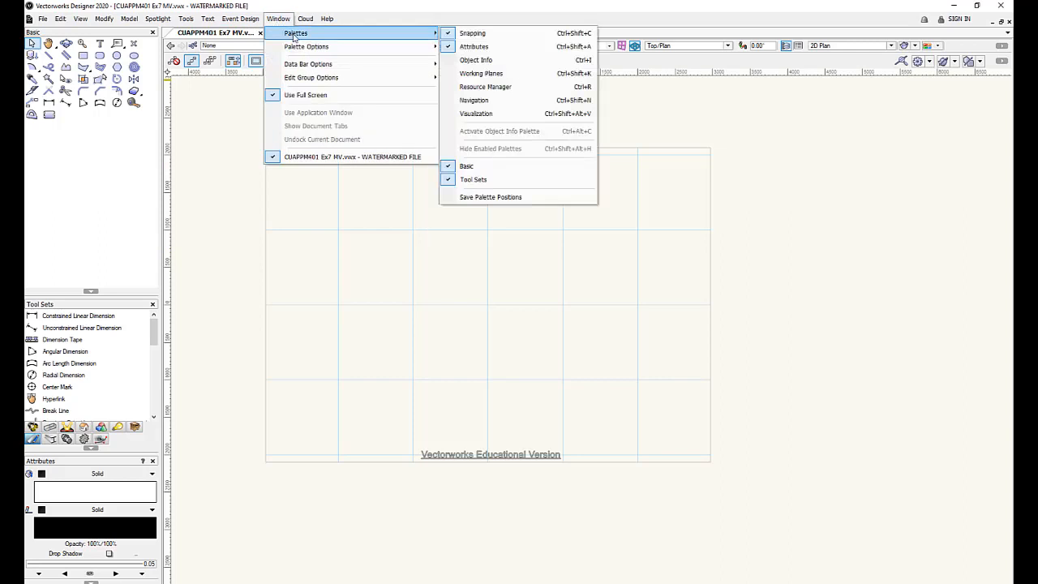
{"action": "left_click", "coordinate": [511, 87]}
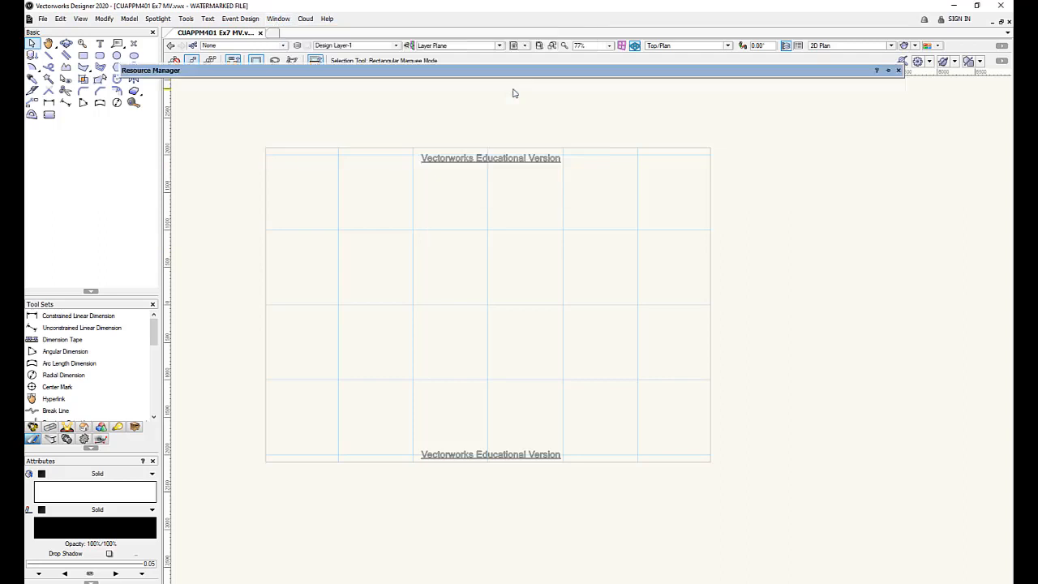
{"action": "left_click", "coordinate": [541, 82]}
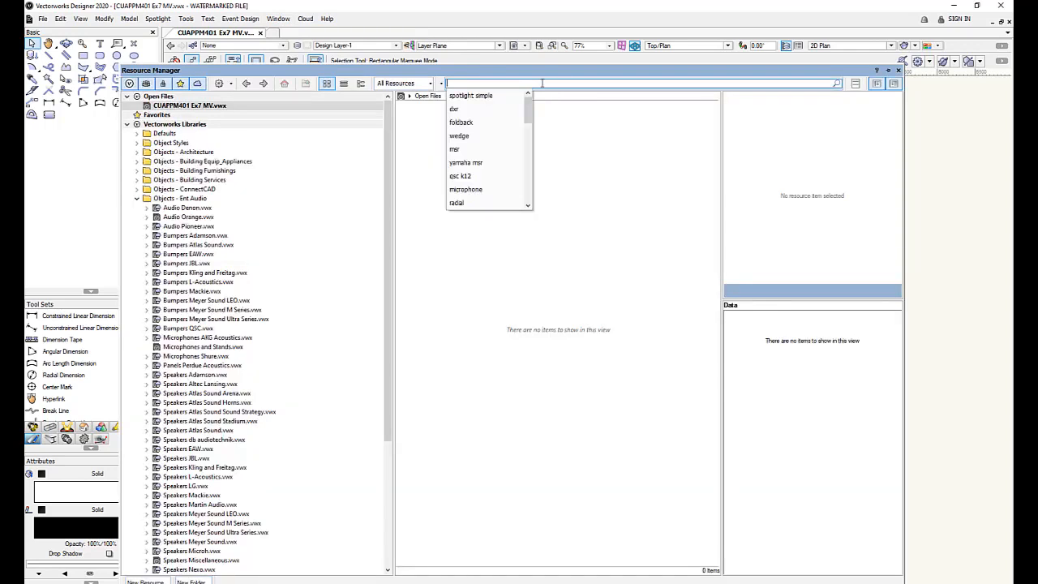
{"action": "type", "text": "drumkit"}
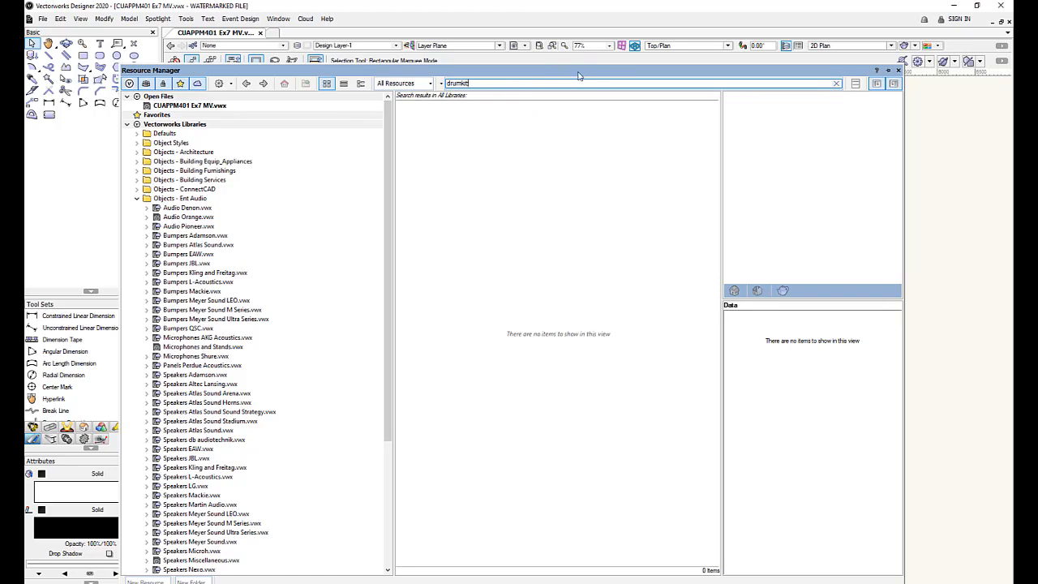
Move the Resource Manager lower and broaden the library search, trying "drums" and ending with "drum"
{"action": "left_click_drag", "start_coordinate": [580, 74], "coordinate": [542, 182]}
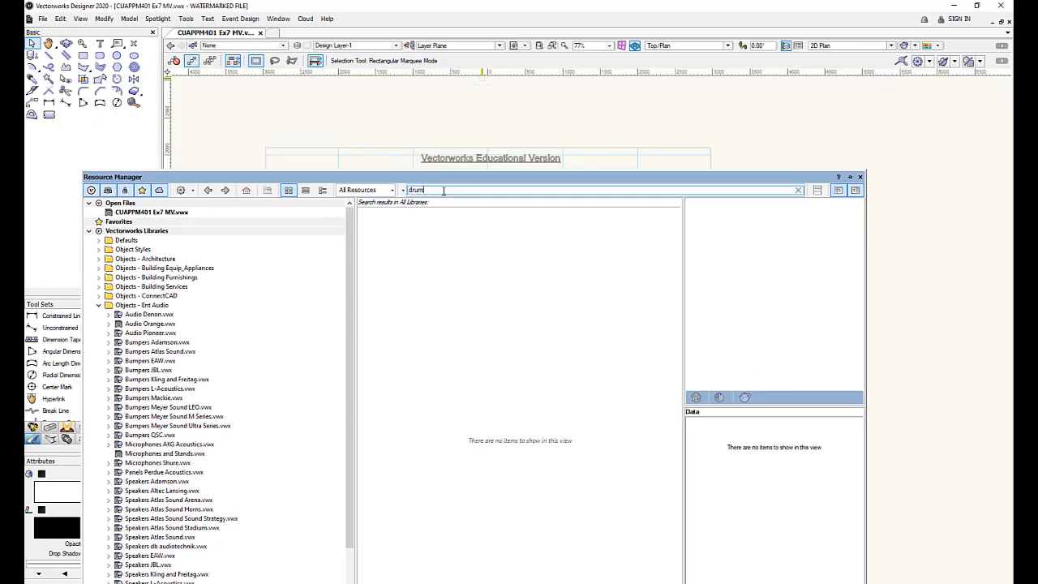
{"action": "type", "text": "s"}
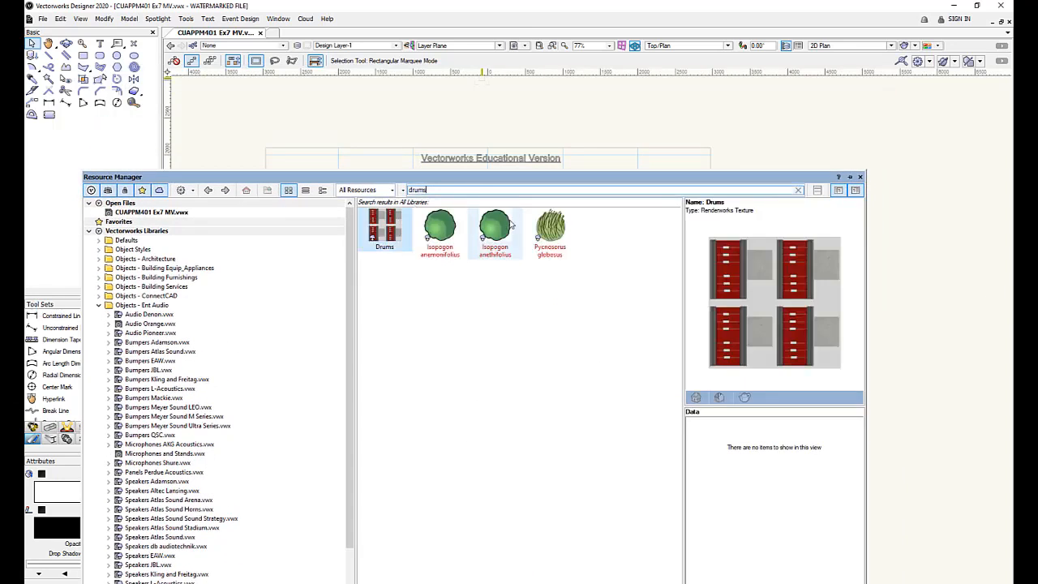
{"action": "key", "text": "BackSpace"}
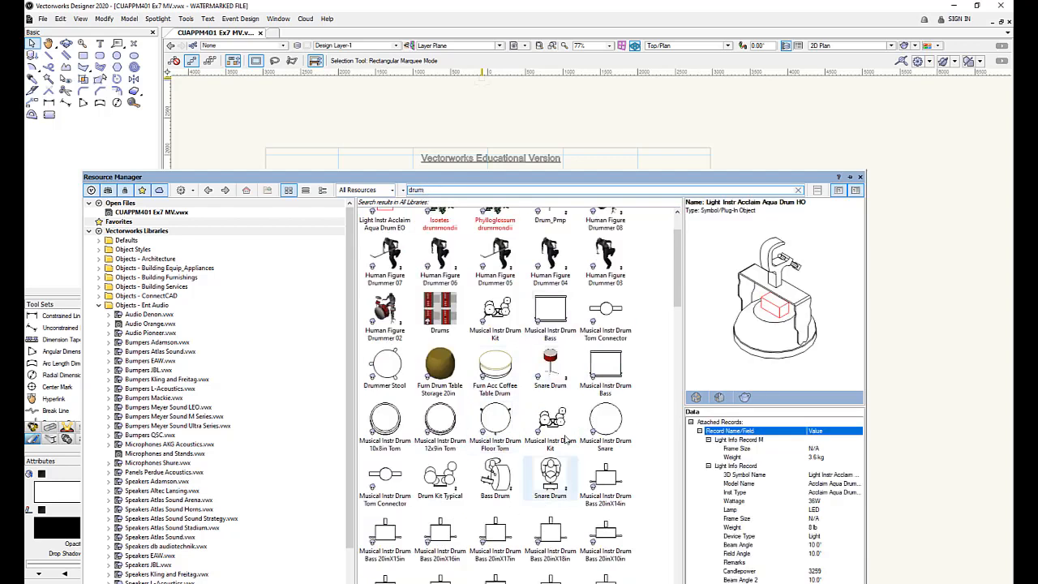
Insert the Drum Kit Typical symbol at 0° rotation and move it to the upper centre of the page
{"action": "scroll", "coordinate": [606, 472], "scroll_direction": "down", "scroll_amount": 5}
{"action": "scroll", "coordinate": [606, 472], "scroll_direction": "up", "scroll_amount": 5}
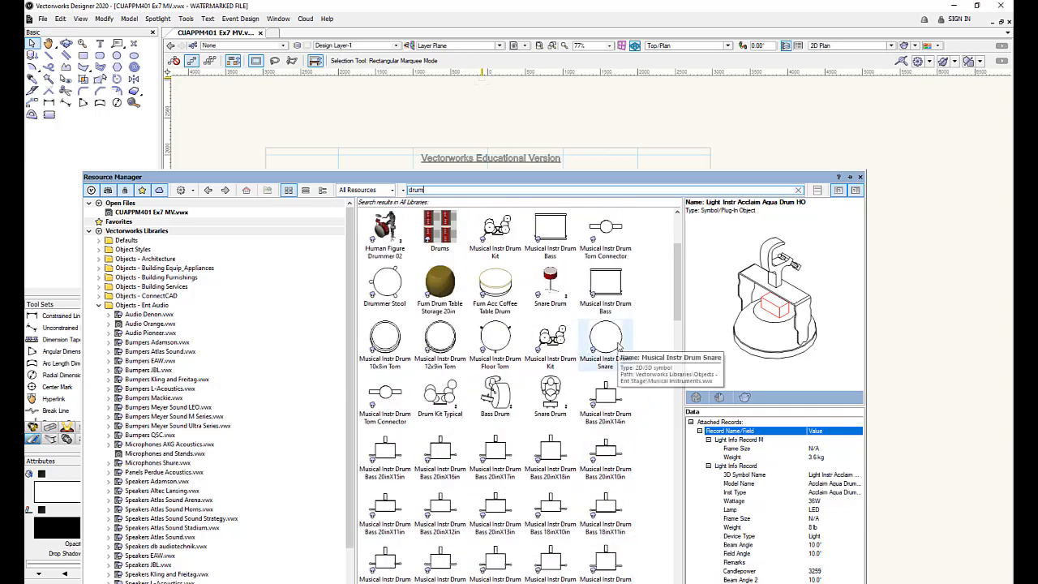
{"action": "double_click", "coordinate": [438, 397]}
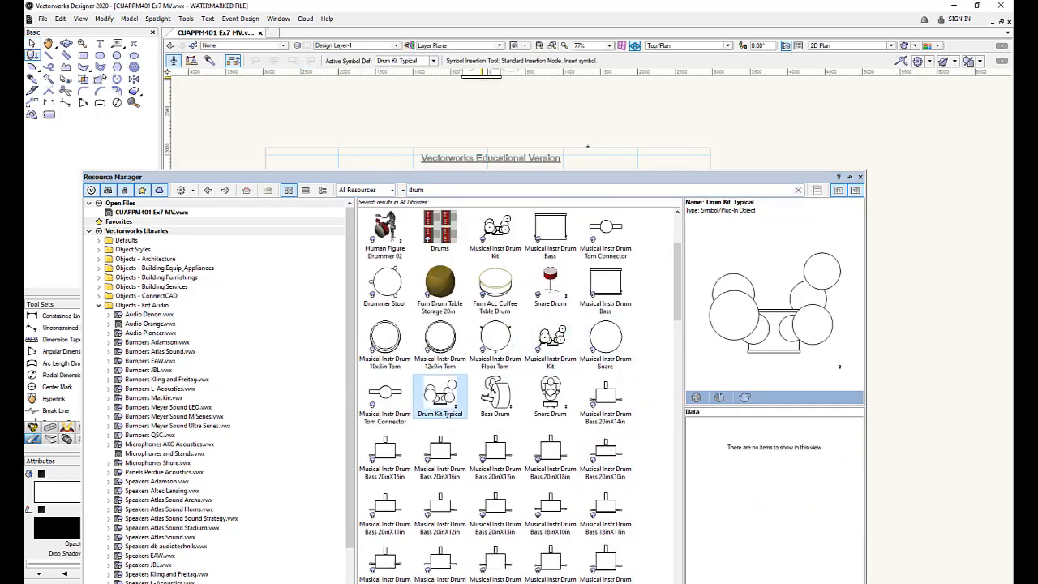
{"action": "left_click", "coordinate": [622, 151]}
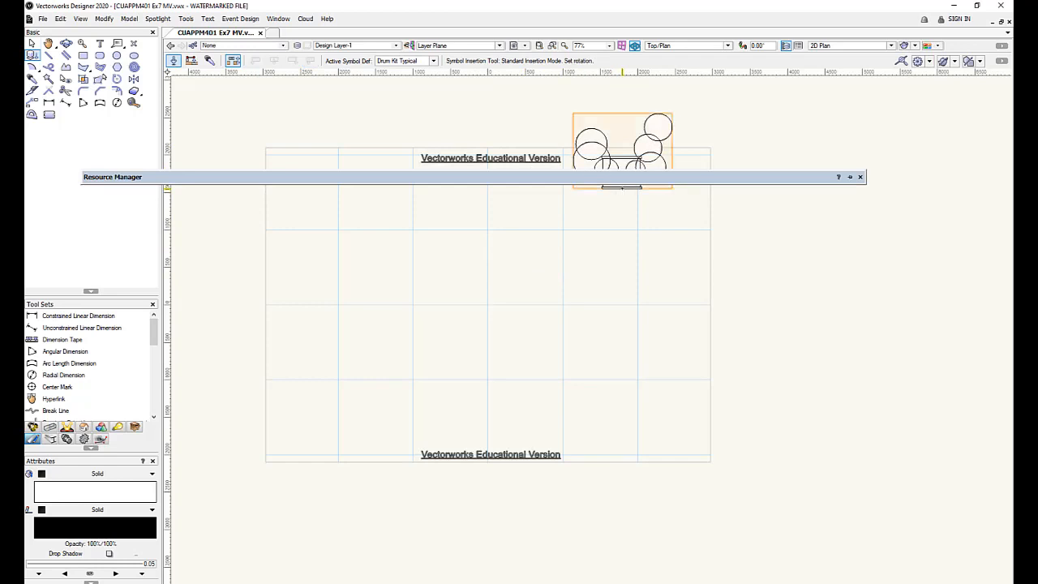
{"action": "mouse_move", "coordinate": [308, 177]}
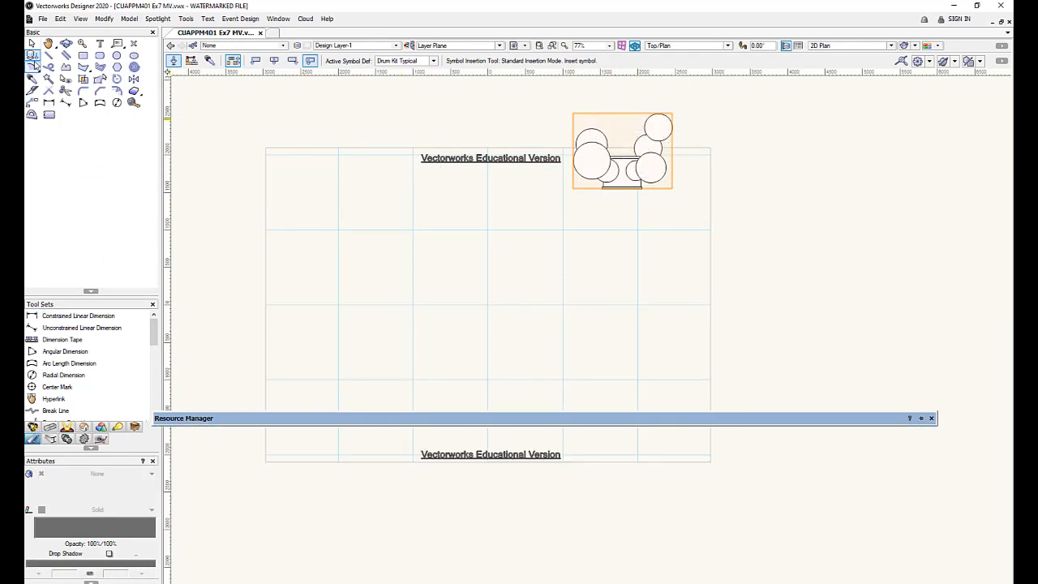
{"action": "left_click", "coordinate": [31, 43]}
{"action": "left_click_drag", "start_coordinate": [650, 162], "coordinate": [526, 226]}
Reopen the Resource Manager higher on the screen and search its libraries for "guitar"
{"action": "mouse_move", "coordinate": [626, 423]}
{"action": "left_click_drag", "start_coordinate": [626, 424], "coordinate": [662, 158]}
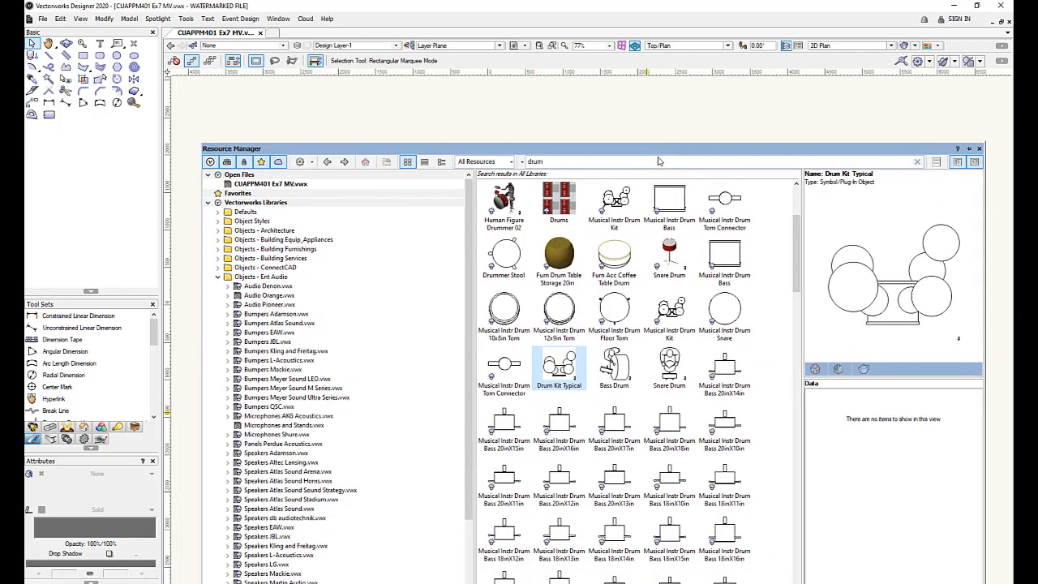
{"action": "left_click", "coordinate": [642, 160]}
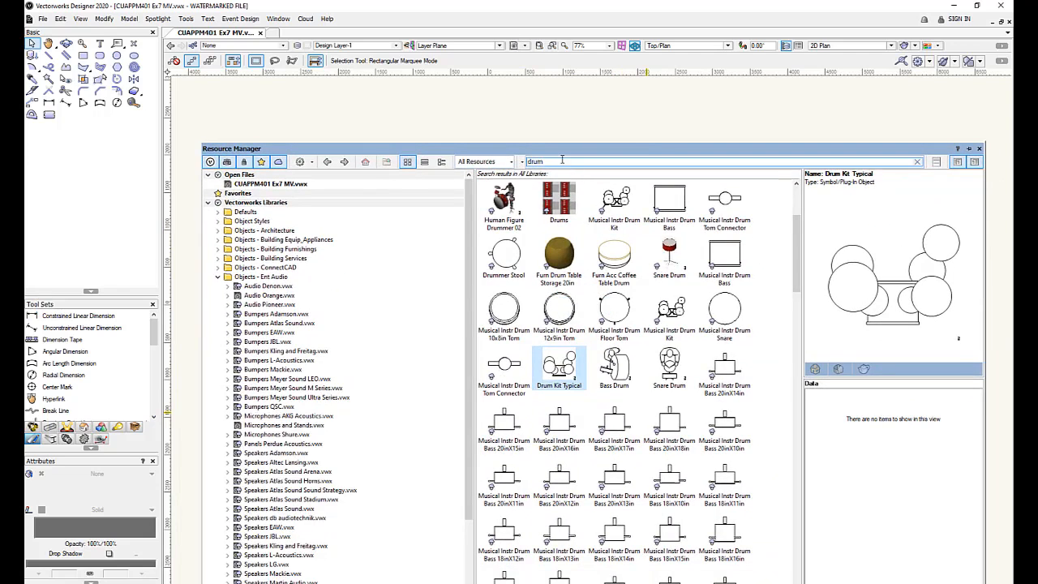
{"action": "left_click_drag", "start_coordinate": [560, 160], "coordinate": [510, 163]}
{"action": "type", "text": "d"}
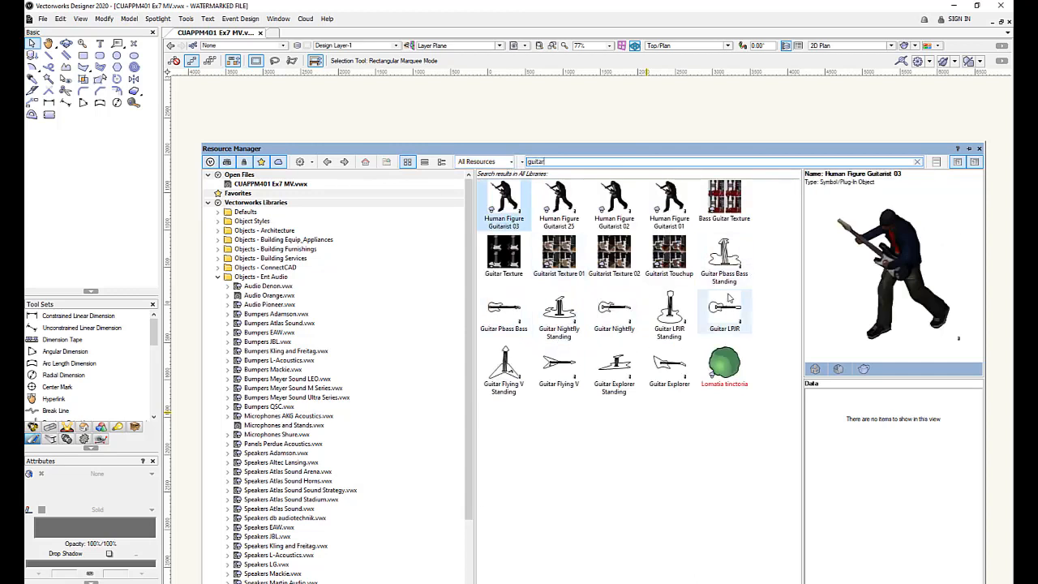
Insert one Guitar Nightfly and one Guitar Pbass Bass symbol horizontally, both above the page
{"action": "left_click", "coordinate": [614, 310]}
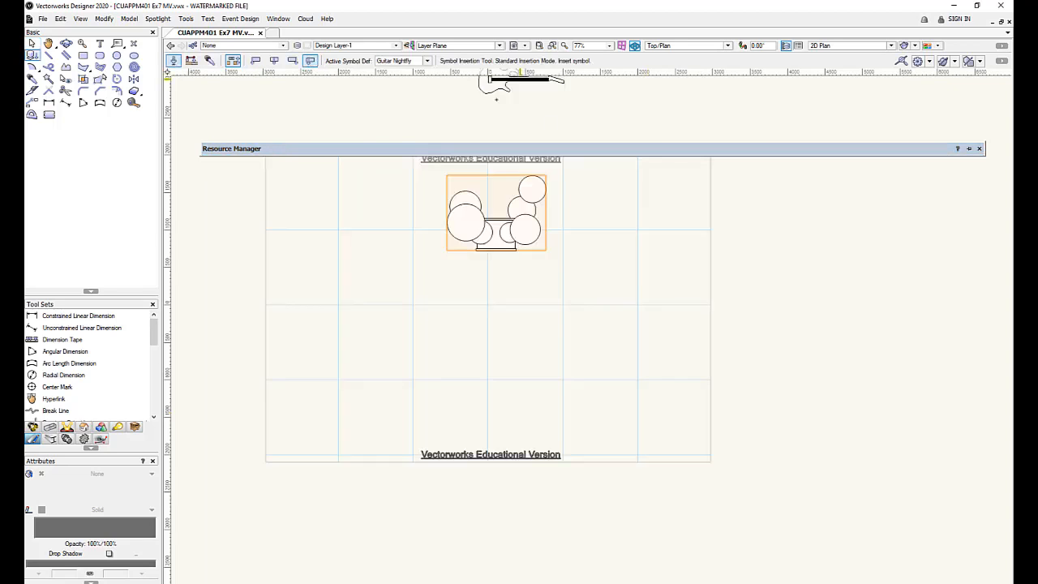
{"action": "left_click", "coordinate": [399, 113]}
{"action": "left_click", "coordinate": [466, 113]}
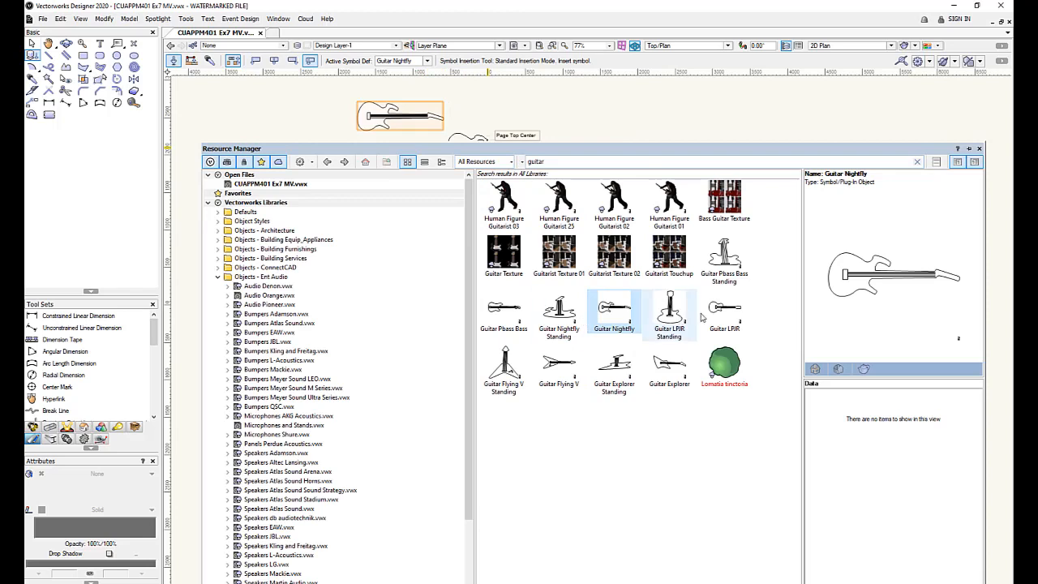
{"action": "double_click", "coordinate": [504, 309]}
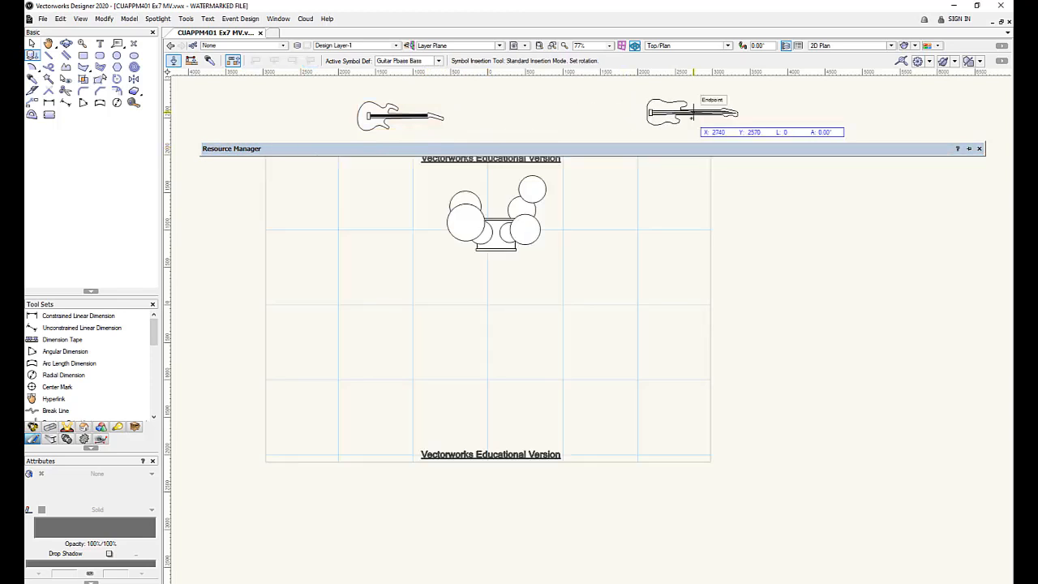
{"action": "left_click", "coordinate": [696, 115]}
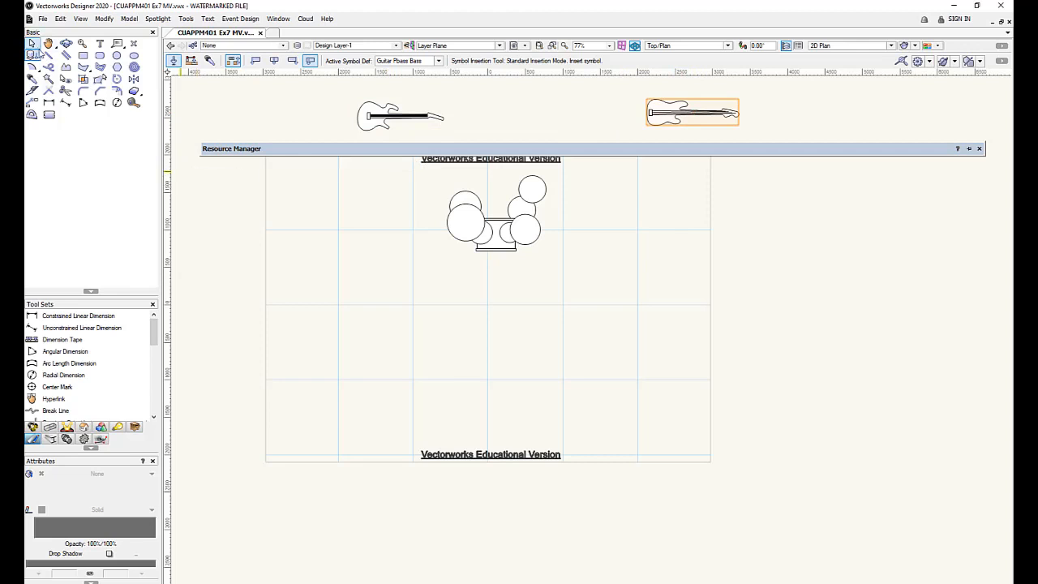
Arrange two Guitar Nightfly symbols and the bass guitar in a row across the lower part of the page, with the bass on the right
{"action": "left_click", "coordinate": [31, 43]}
{"action": "left_click", "coordinate": [398, 116]}
{"action": "left_click_drag", "start_coordinate": [398, 116], "coordinate": [524, 373]}
{"action": "left_click_drag", "start_coordinate": [681, 109], "coordinate": [648, 367]}
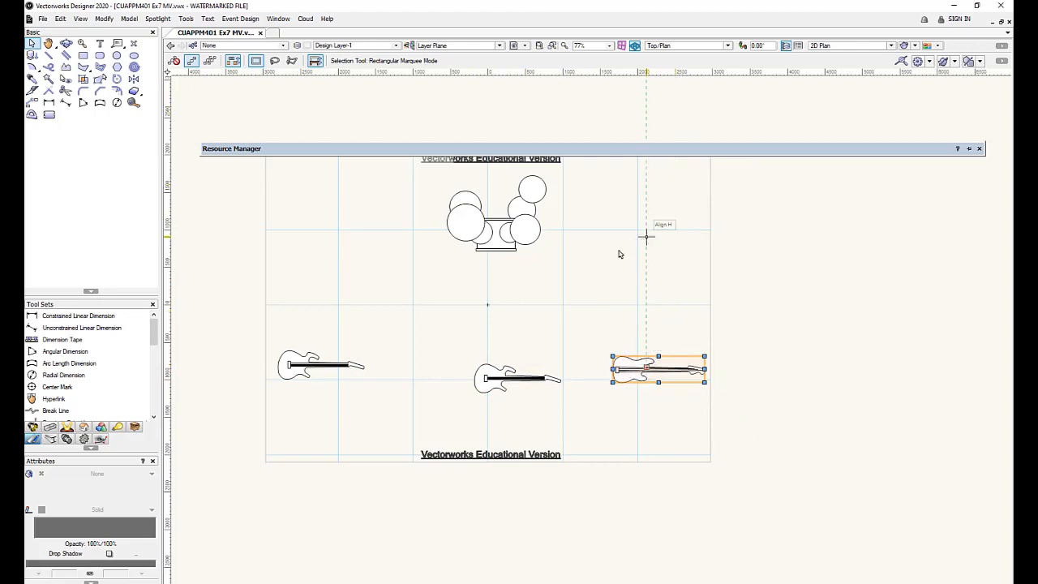
Search the libraries for "th30" and select the Audio Speaker Heads Orange TH30 symbol
{"action": "mouse_move", "coordinate": [355, 143]}
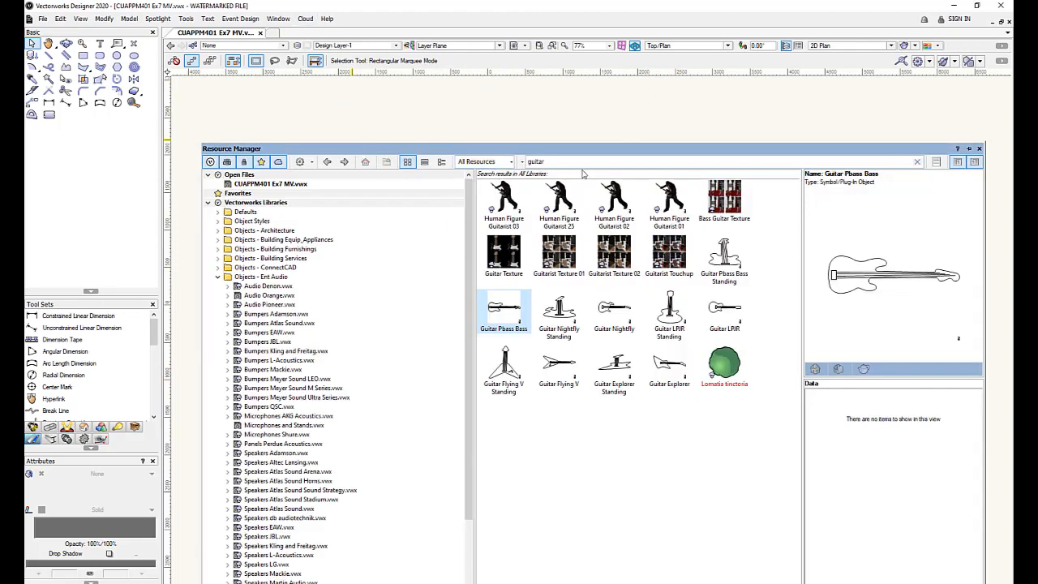
{"action": "left_click_drag", "start_coordinate": [581, 162], "coordinate": [480, 162]}
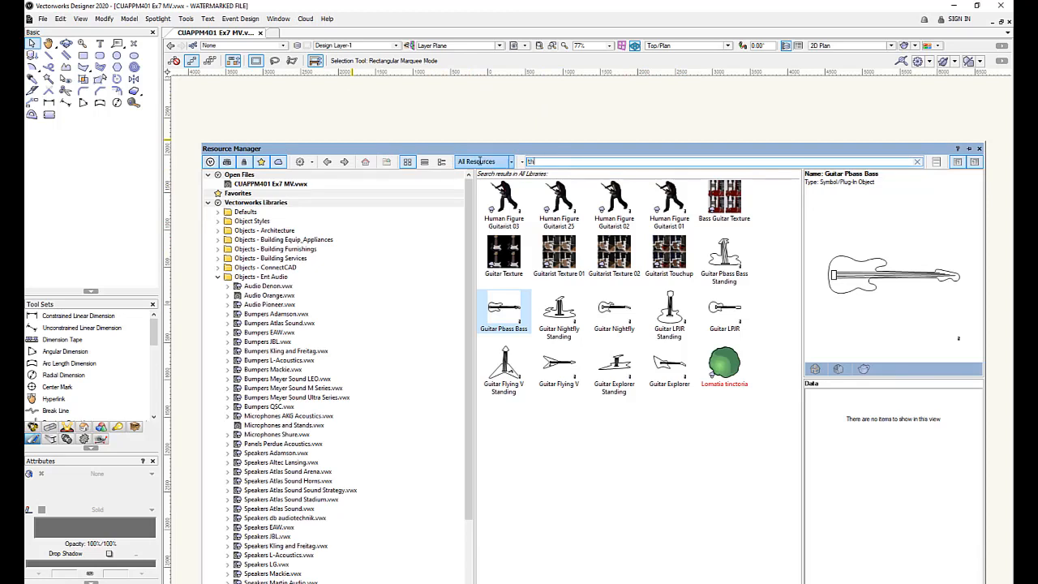
{"action": "type", "text": "th30"}
{"action": "key", "text": "Return"}
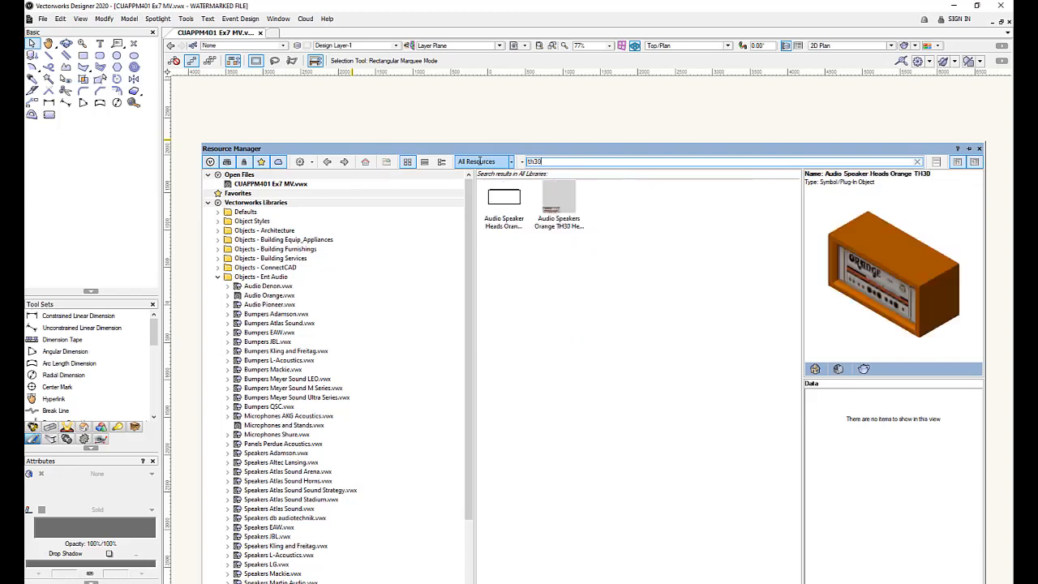
{"action": "left_click", "coordinate": [562, 203]}
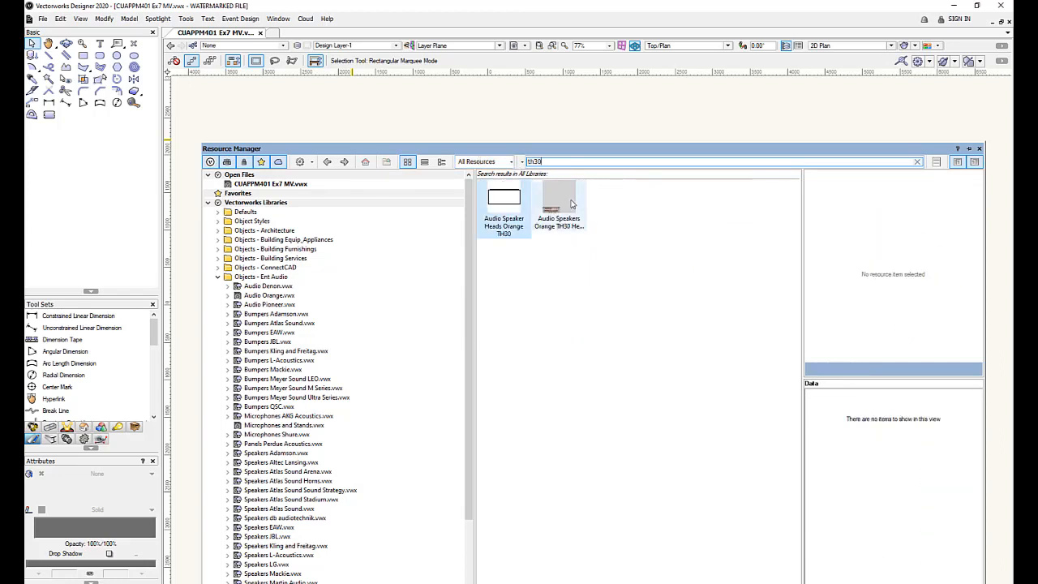
{"action": "left_click", "coordinate": [519, 205]}
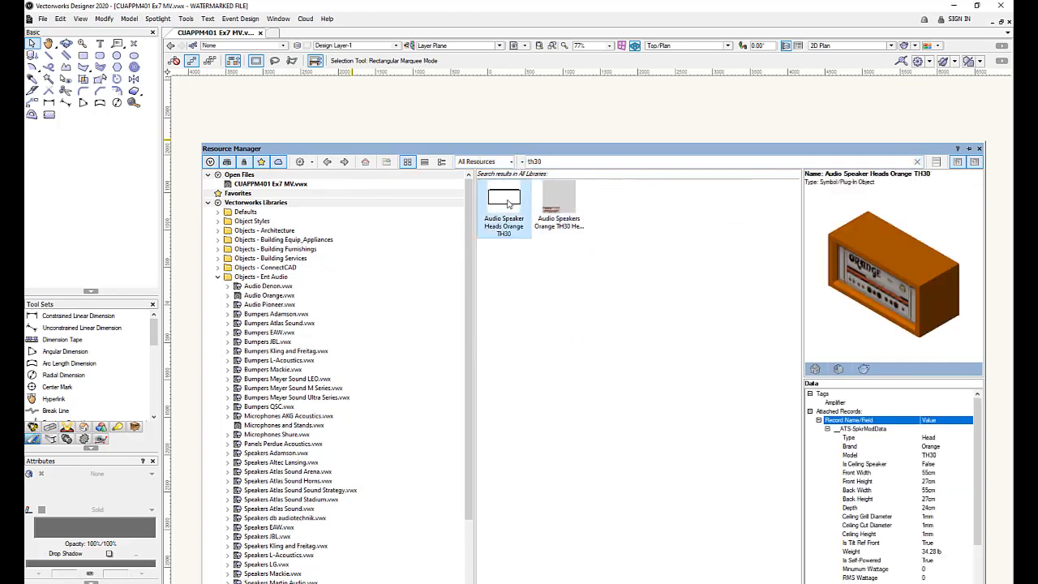
Insert three Audio Speaker Heads Orange TH30 symbols in a horizontal row, one above each guitar
{"action": "double_click", "coordinate": [508, 194]}
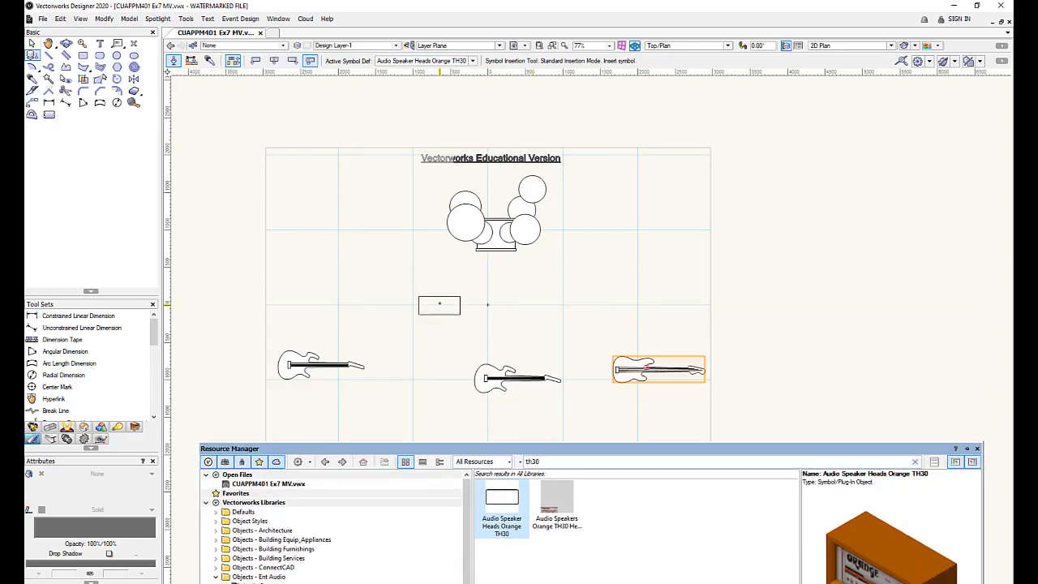
{"action": "left_click", "coordinate": [324, 304]}
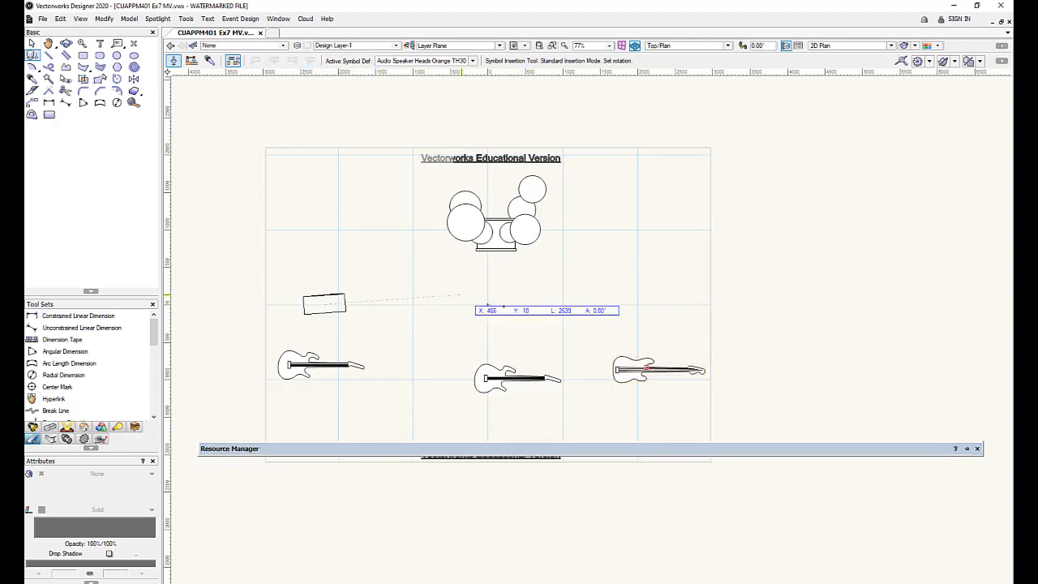
{"action": "left_click", "coordinate": [426, 304]}
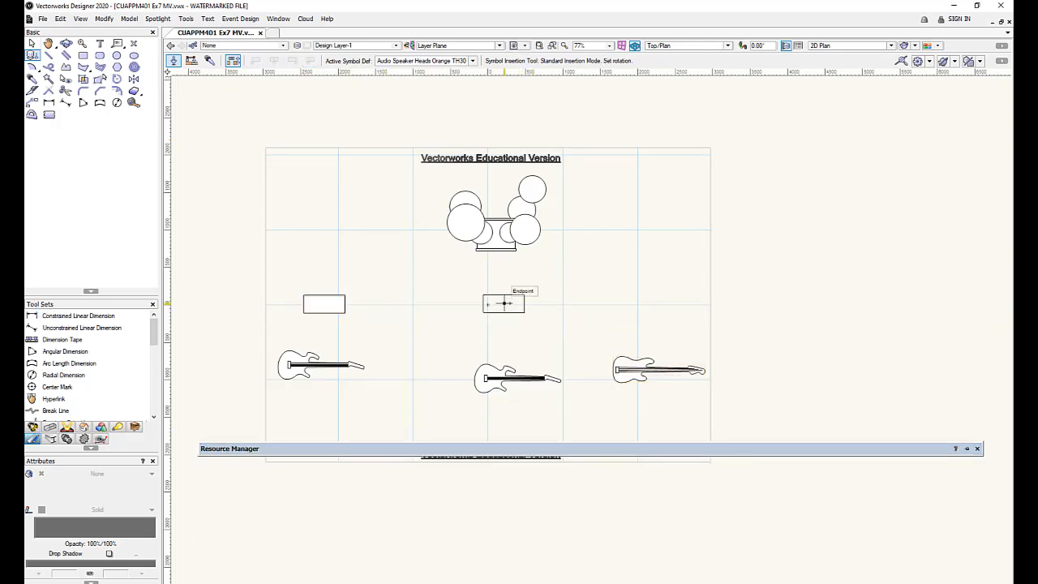
{"action": "left_click", "coordinate": [504, 305]}
{"action": "left_click", "coordinate": [631, 302]}
{"action": "left_click", "coordinate": [638, 301]}
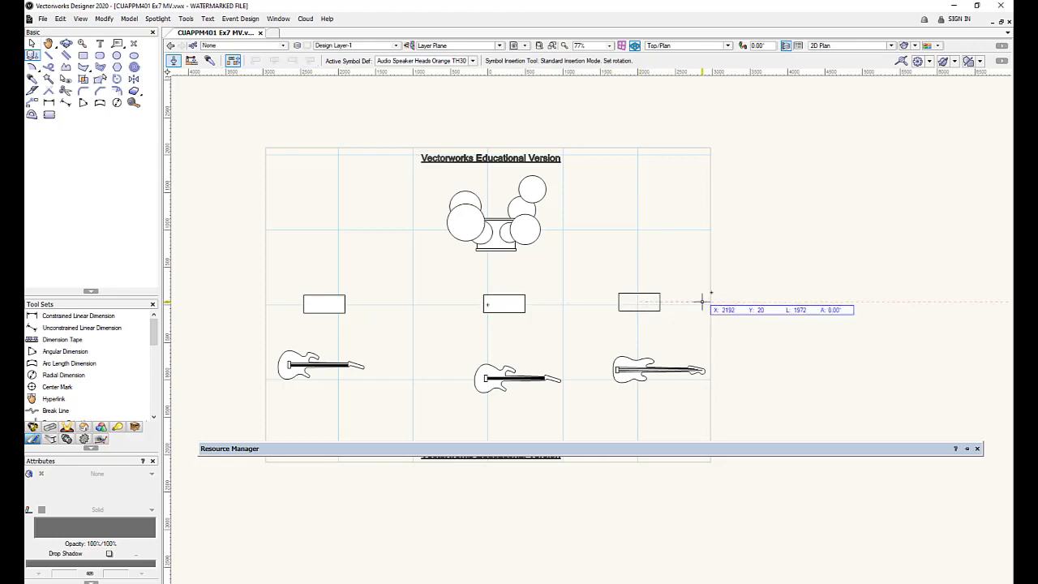
{"action": "left_click", "coordinate": [697, 301]}
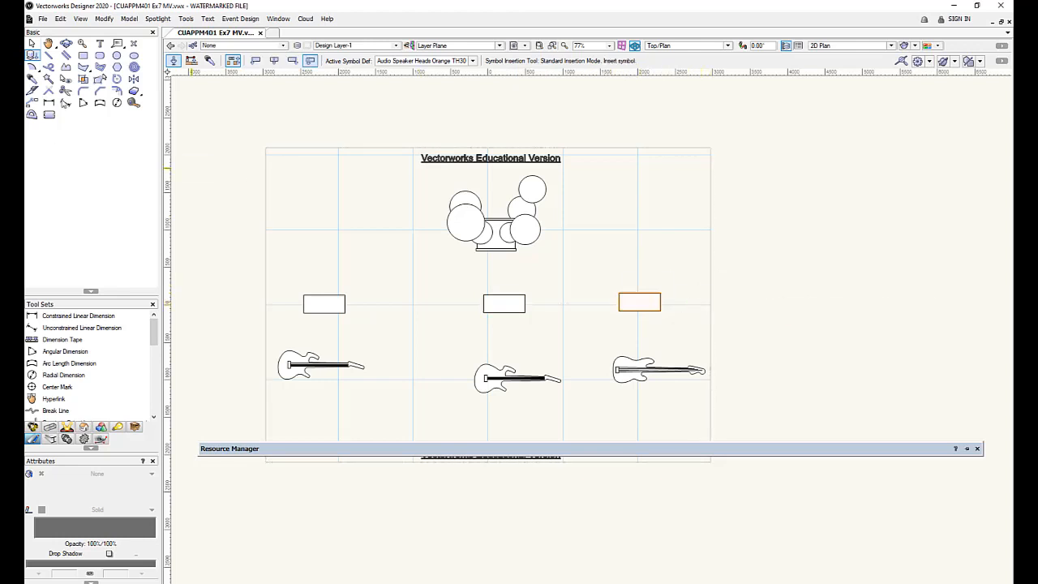
{"action": "left_click", "coordinate": [32, 43]}
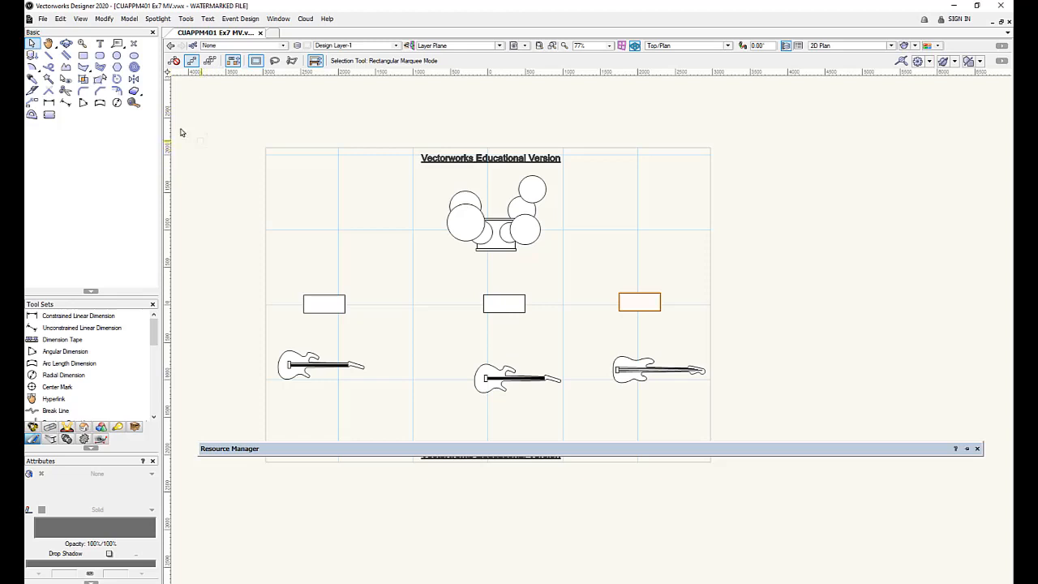
Add the text label "GTR1 AMP" over the left amp head
{"action": "left_click", "coordinate": [99, 43]}
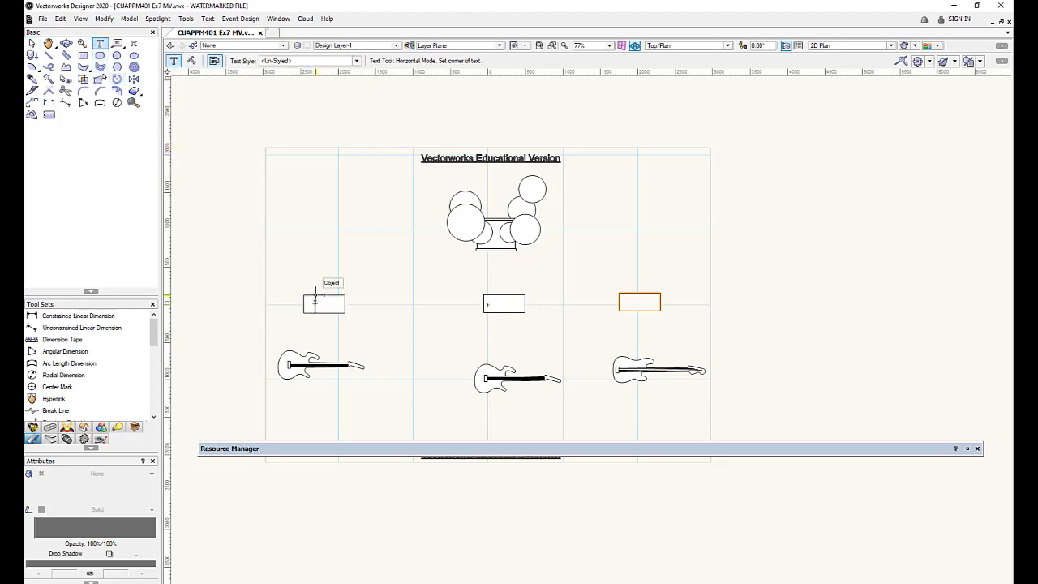
{"action": "left_click", "coordinate": [315, 297]}
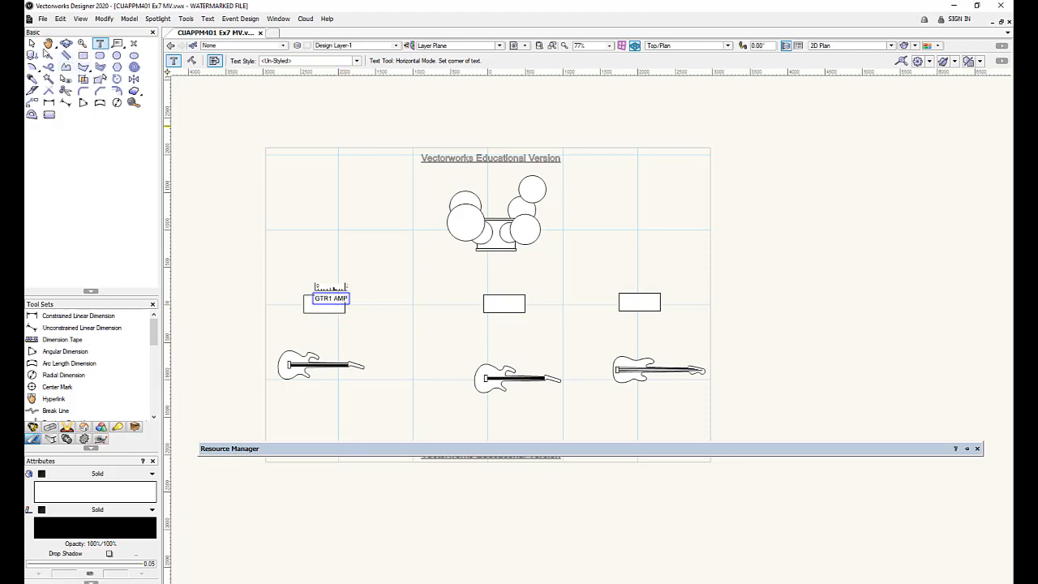
{"action": "left_click", "coordinate": [32, 43]}
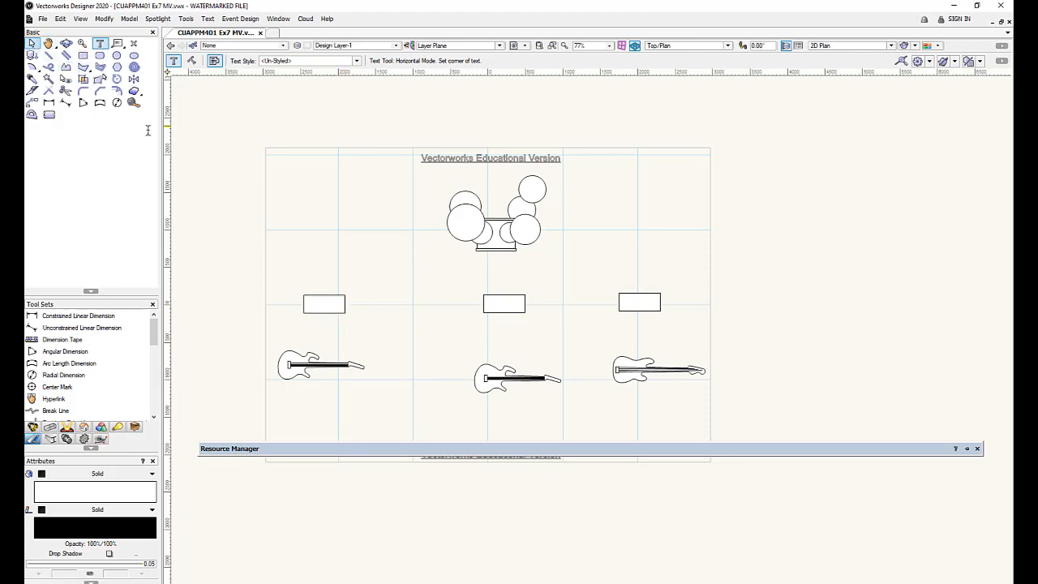
Delete the unlabelled amp heads above the middle guitar and the bass guitar
{"action": "left_click", "coordinate": [341, 298]}
{"action": "left_click", "coordinate": [357, 344]}
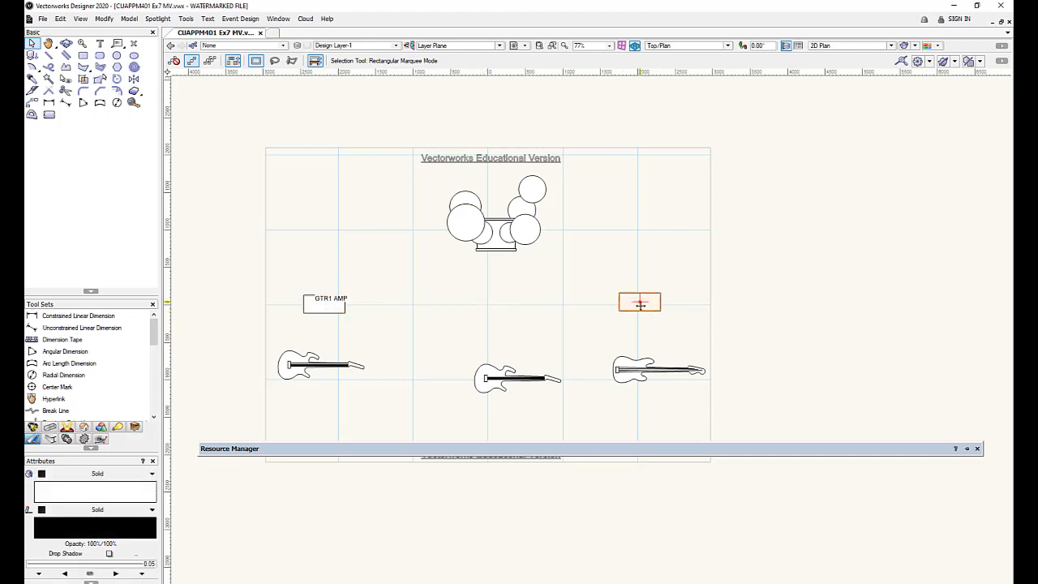
{"action": "left_click", "coordinate": [346, 300]}
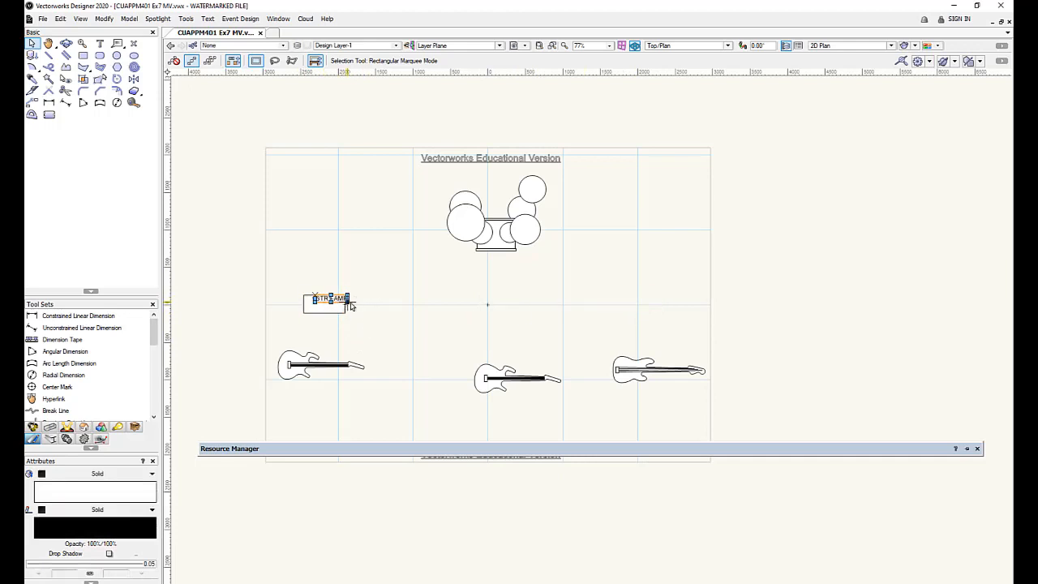
{"action": "left_click", "coordinate": [375, 330]}
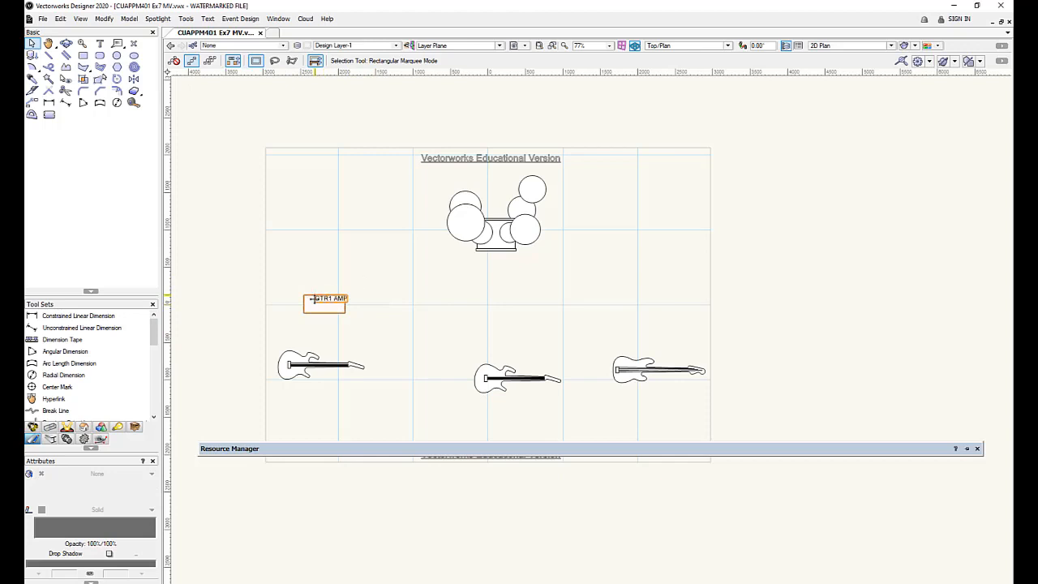
Align the "GTR1 AMP" label and its amp head by centre and by middle so the text sits inside the box
{"action": "right_click", "coordinate": [319, 299]}
{"action": "mouse_move", "coordinate": [429, 345]}
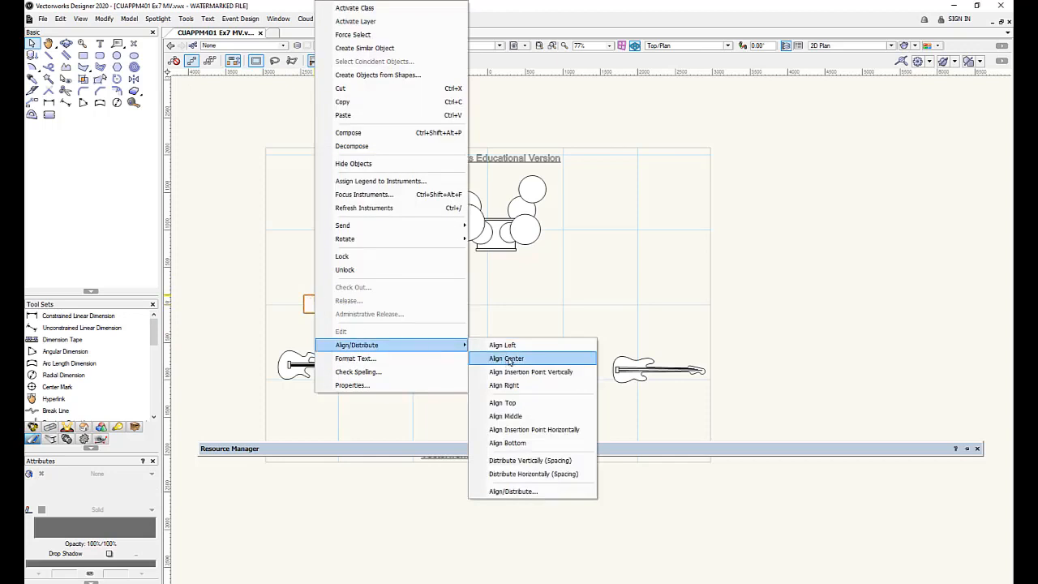
{"action": "left_click", "coordinate": [506, 358]}
{"action": "right_click", "coordinate": [326, 305]}
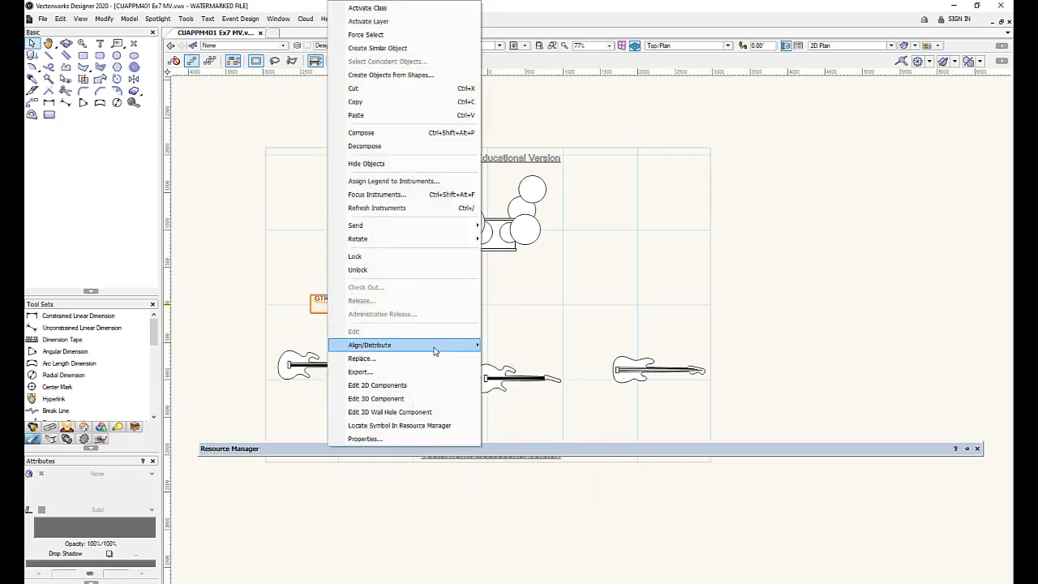
{"action": "mouse_move", "coordinate": [453, 344]}
{"action": "left_click", "coordinate": [512, 419]}
{"action": "left_click", "coordinate": [377, 300]}
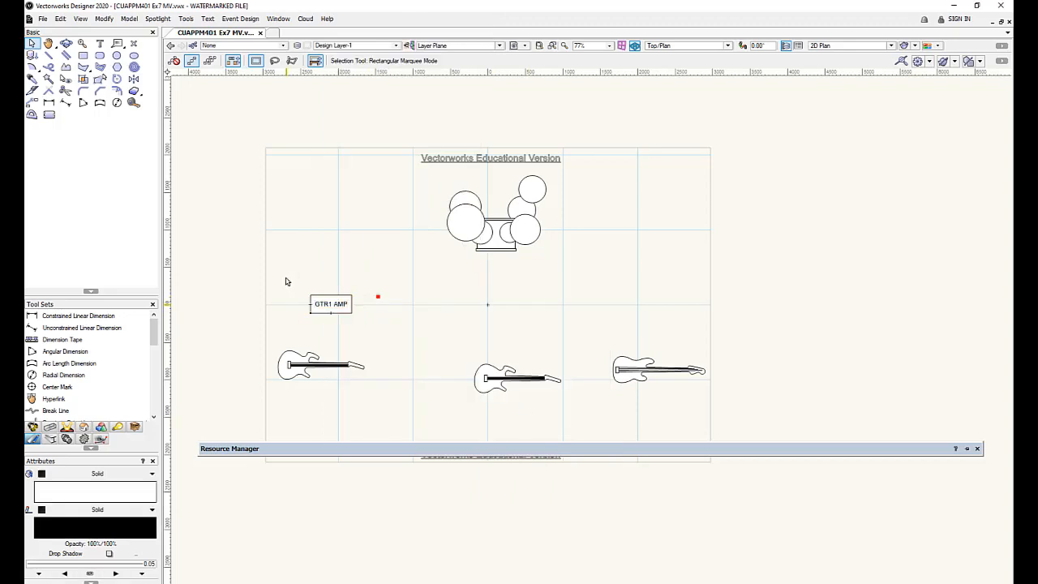
Duplicate the labelled amp head twice, placing one copy above the middle guitar and one above the bass guitar
{"action": "left_click_drag", "start_coordinate": [287, 286], "coordinate": [664, 304]}
{"action": "key", "text": "ctrl+d"}
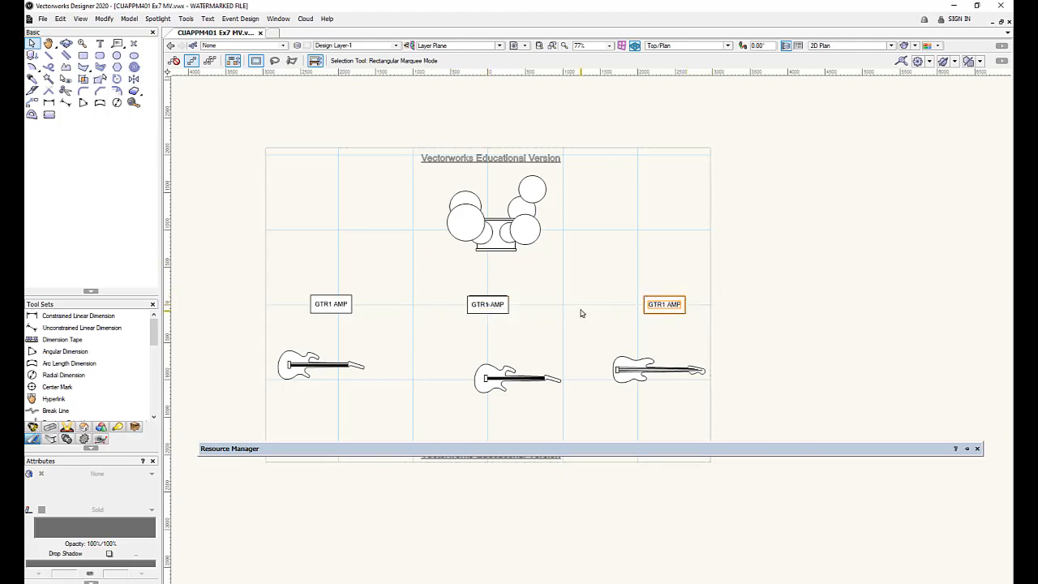
{"action": "left_click", "coordinate": [580, 310]}
Change the middle amp label to "GTR2 AMP" and the label above the bass guitar to "BASS AMP"
{"action": "double_click", "coordinate": [482, 304]}
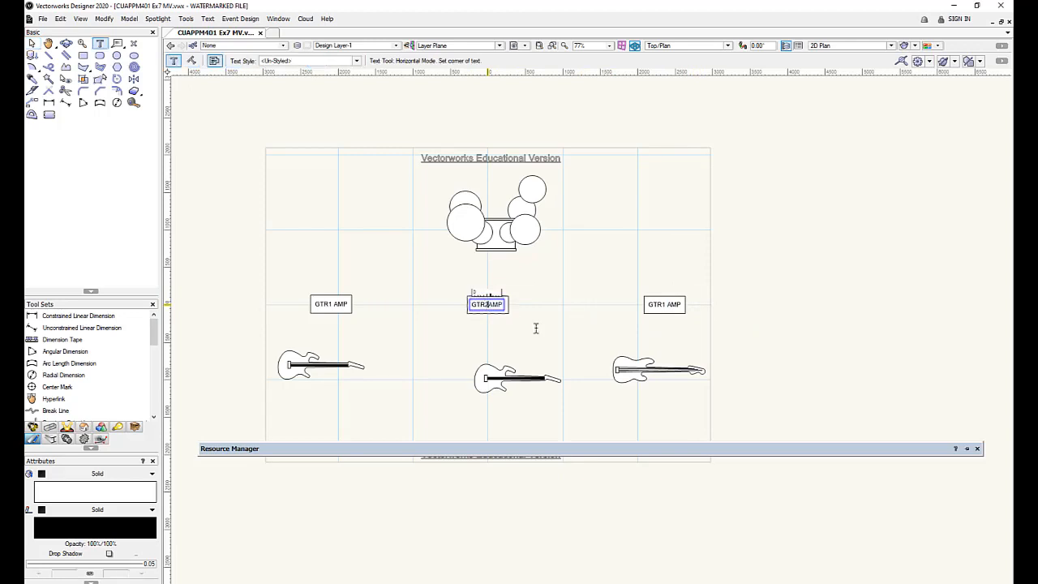
{"action": "left_click", "coordinate": [667, 304]}
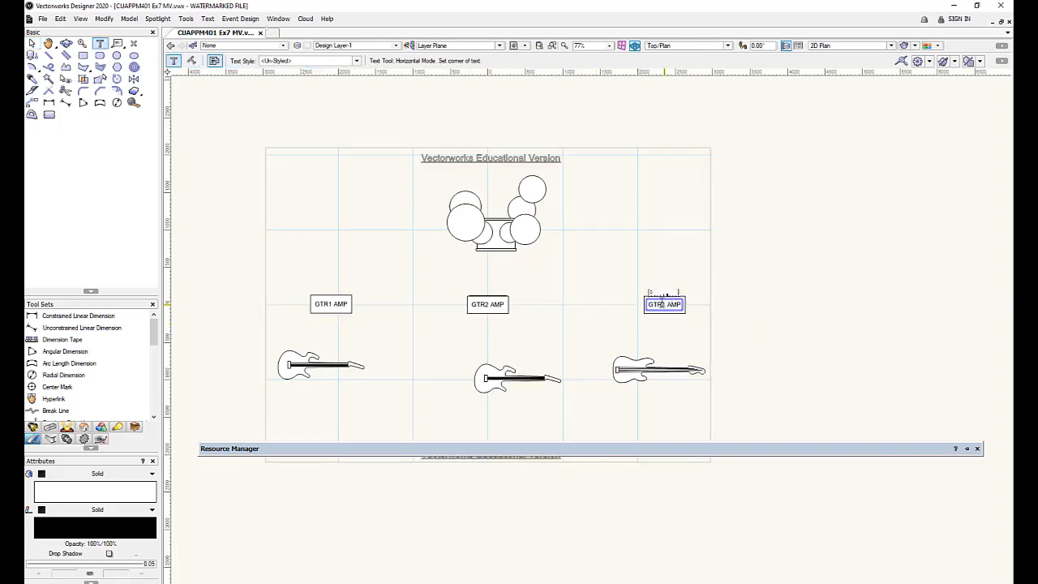
{"action": "type", "text": "BASS"}
{"action": "left_click", "coordinate": [31, 43]}
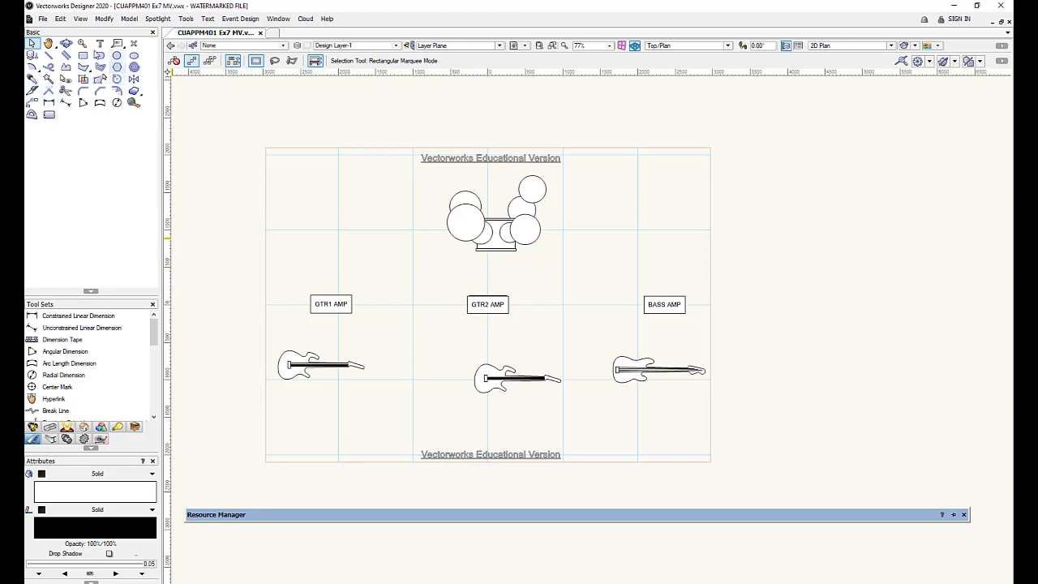
Draw a small square below the left guitar and add the text "DI" at its upper-left corner
{"action": "left_click", "coordinate": [84, 56]}
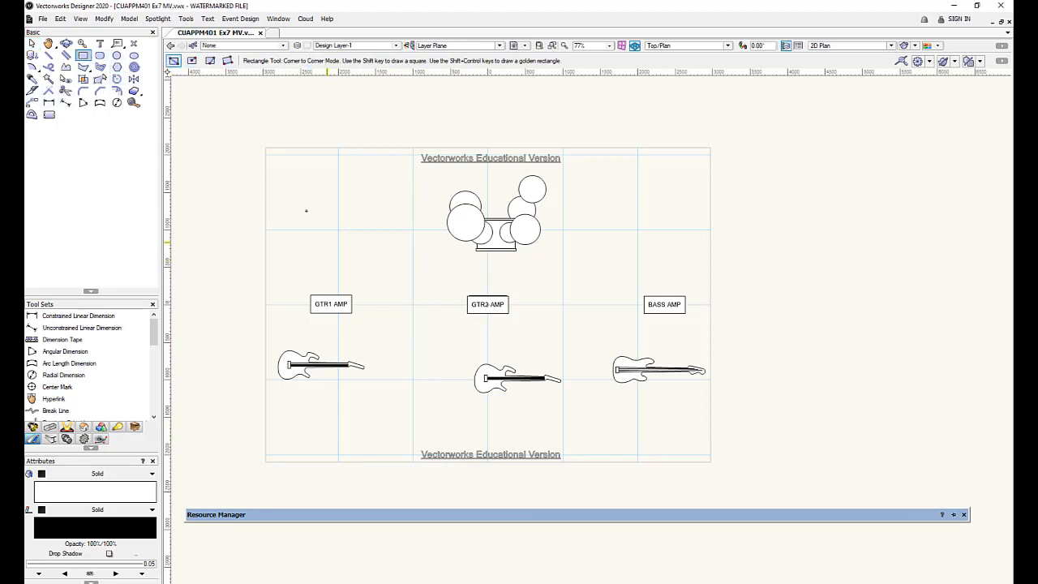
{"action": "left_click", "coordinate": [344, 417]}
{"action": "left_click", "coordinate": [365, 438]}
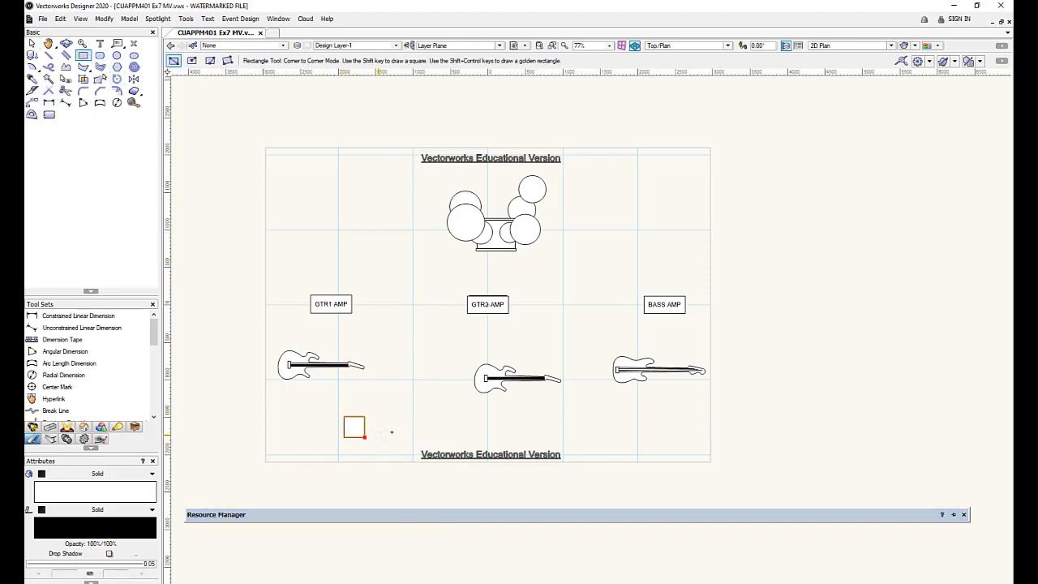
{"action": "left_click", "coordinate": [100, 43]}
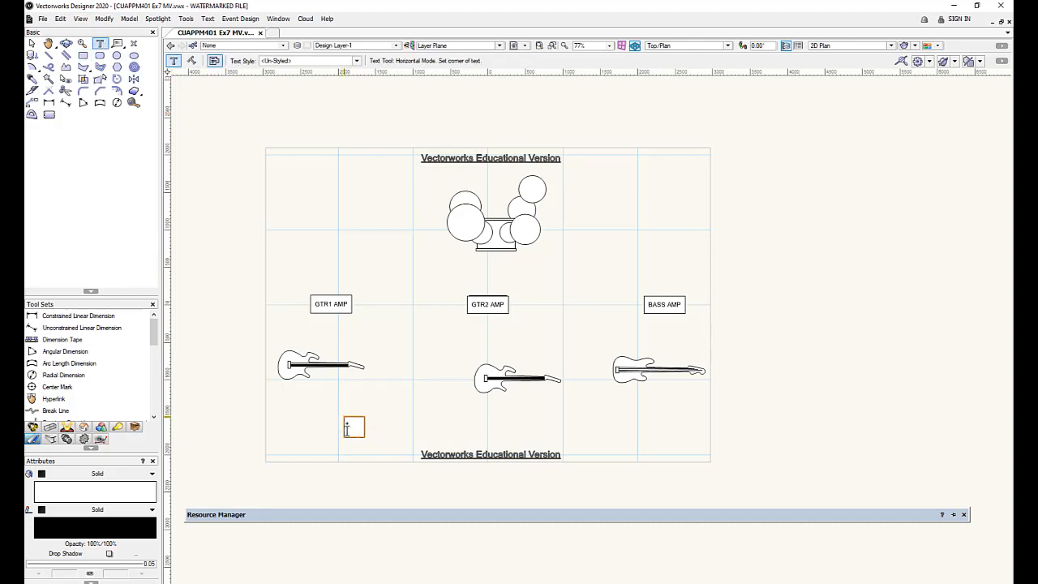
{"action": "left_click", "coordinate": [346, 419]}
{"action": "type", "text": "DI"}
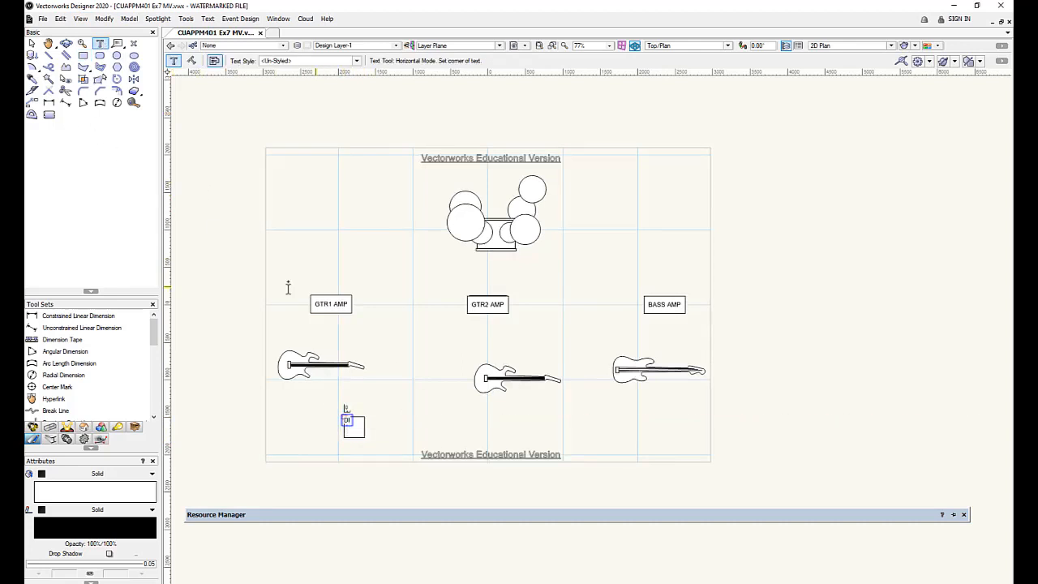
{"action": "key", "text": "Escape"}
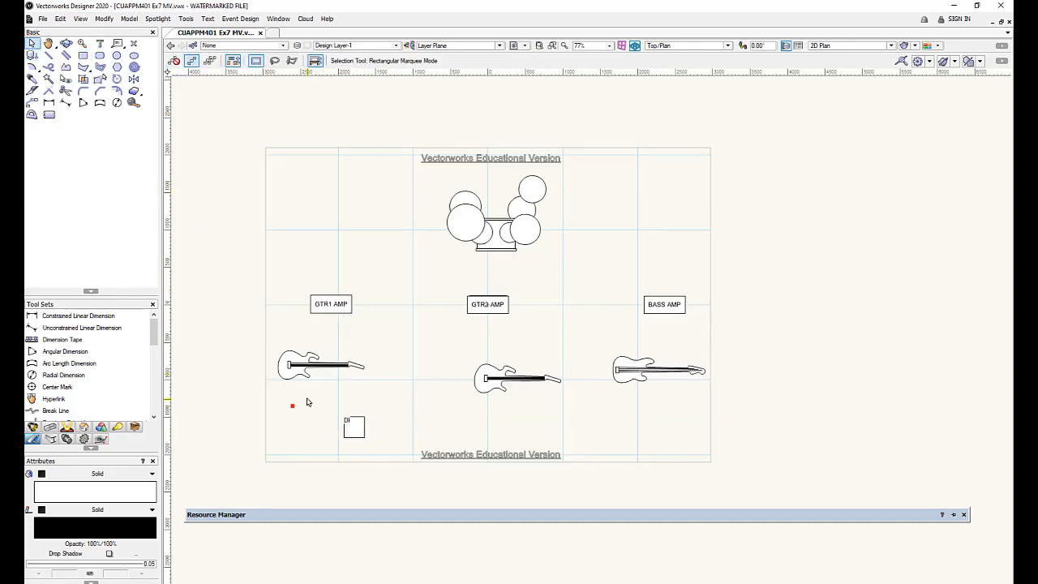
Align the "DI" text and its square by centre and by middle
{"action": "left_click_drag", "start_coordinate": [307, 402], "coordinate": [383, 446]}
{"action": "right_click", "coordinate": [348, 423]}
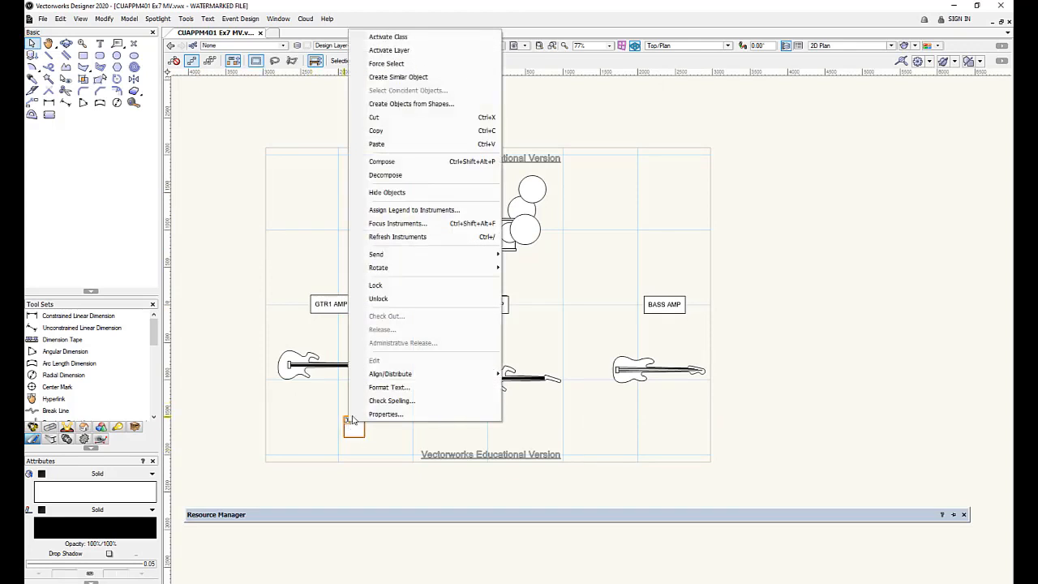
{"action": "mouse_move", "coordinate": [398, 374]}
{"action": "left_click", "coordinate": [551, 387]}
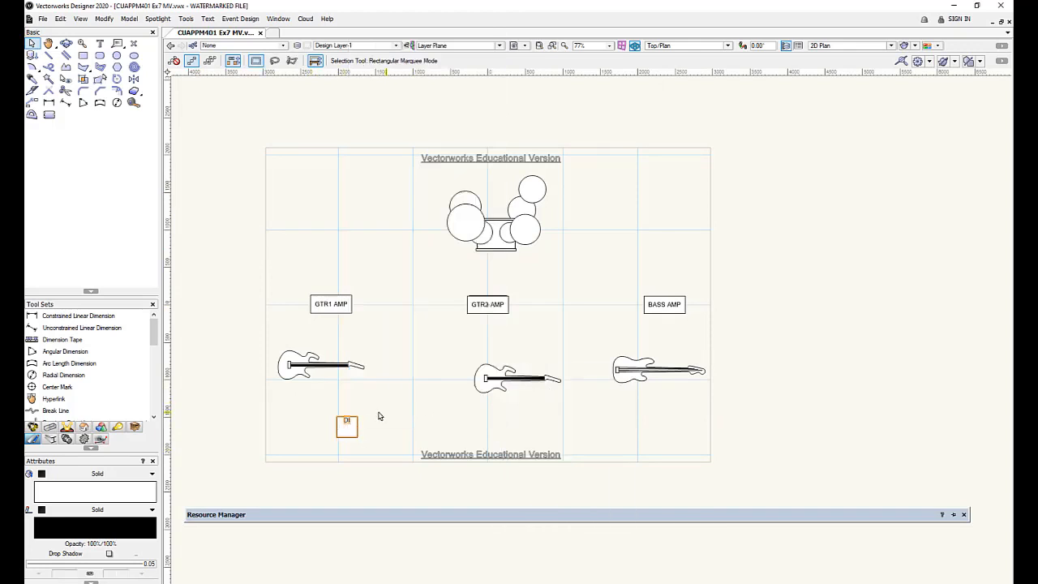
{"action": "right_click", "coordinate": [344, 420]}
{"action": "mouse_move", "coordinate": [475, 374]}
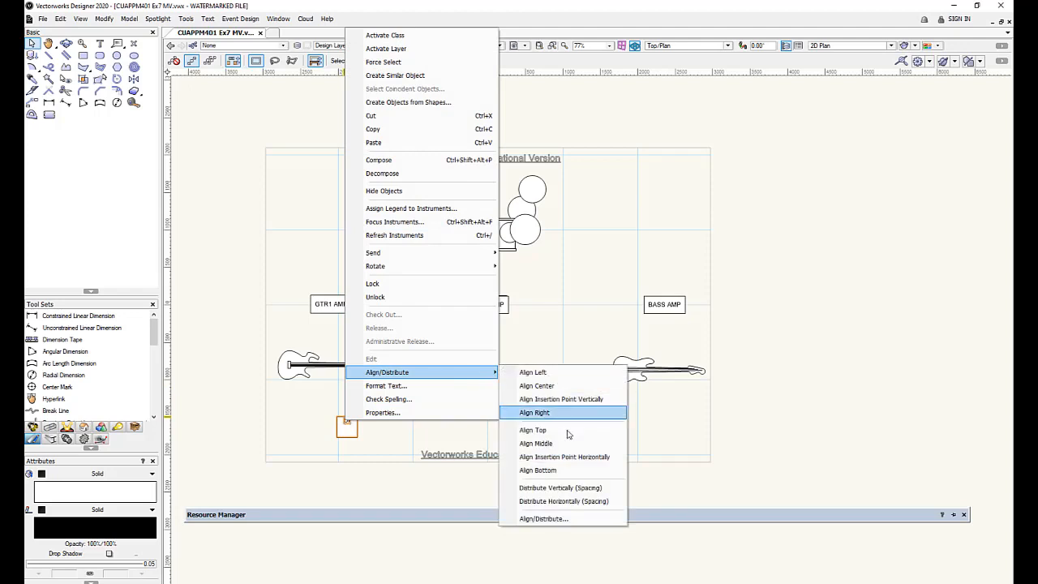
{"action": "left_click", "coordinate": [574, 446]}
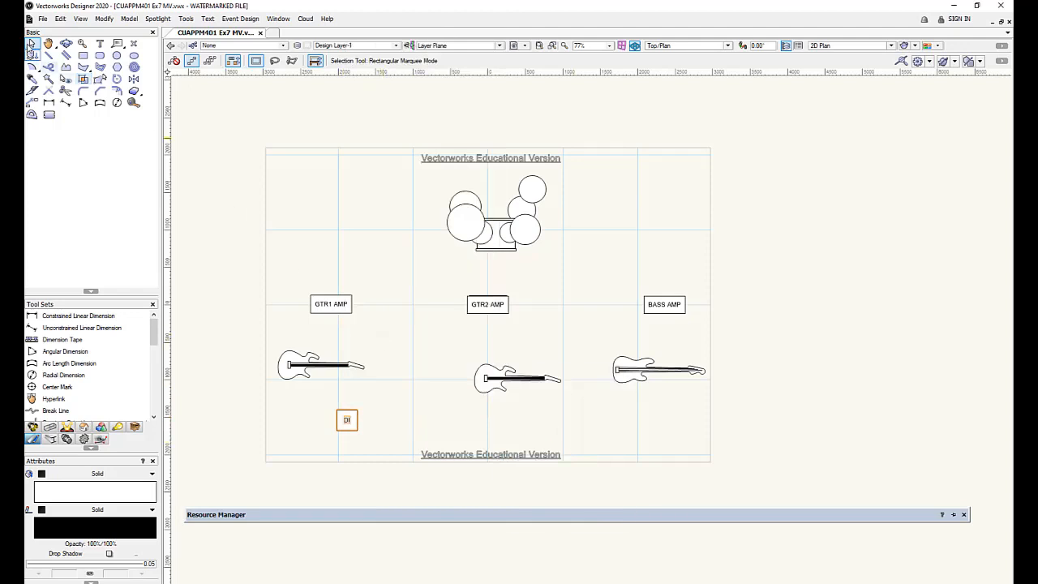
Duplicate the DI box with its text to make three in a row below the guitars and one beside the bass amp
{"action": "left_click", "coordinate": [387, 424]}
{"action": "left_click", "coordinate": [349, 420]}
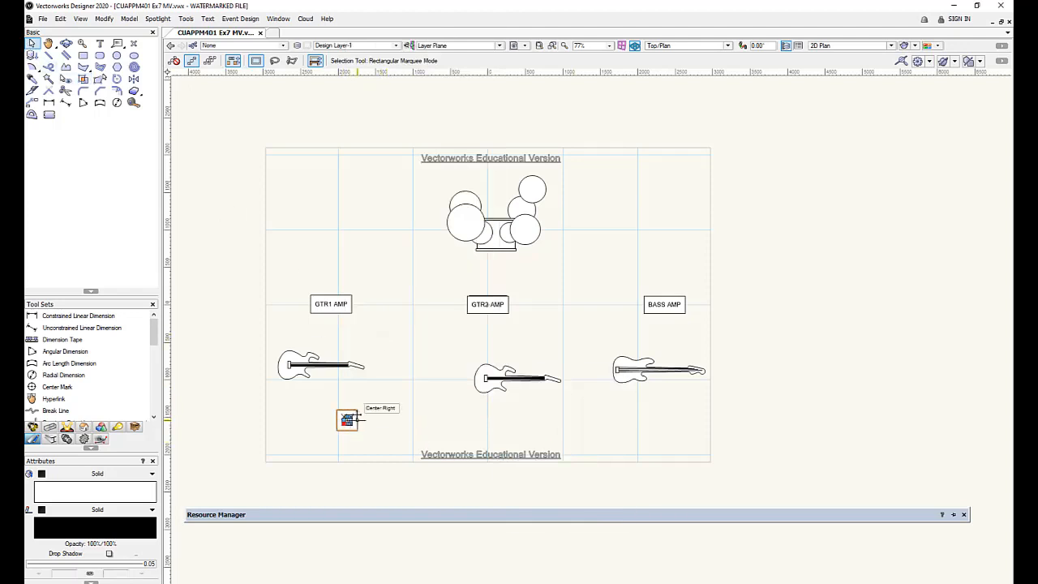
{"action": "left_click", "coordinate": [356, 410], "text": "shift"}
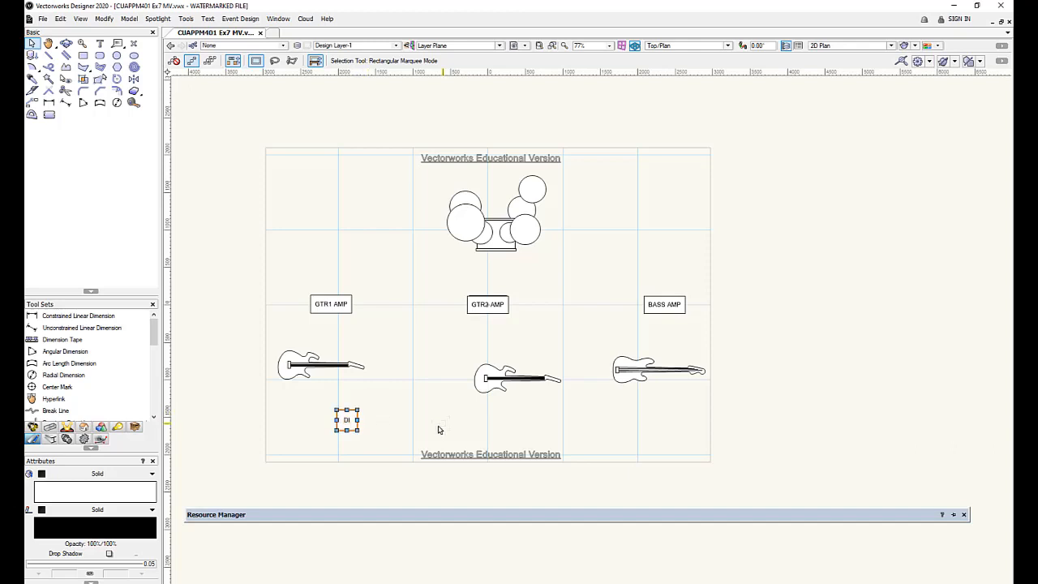
{"action": "left_click_drag", "start_coordinate": [355, 420], "coordinate": [637, 304]}
{"action": "key", "text": "ctrl+d"}
Add the text label "Harp" under the leftmost DI box and narrow its text frame
{"action": "left_click", "coordinate": [100, 44]}
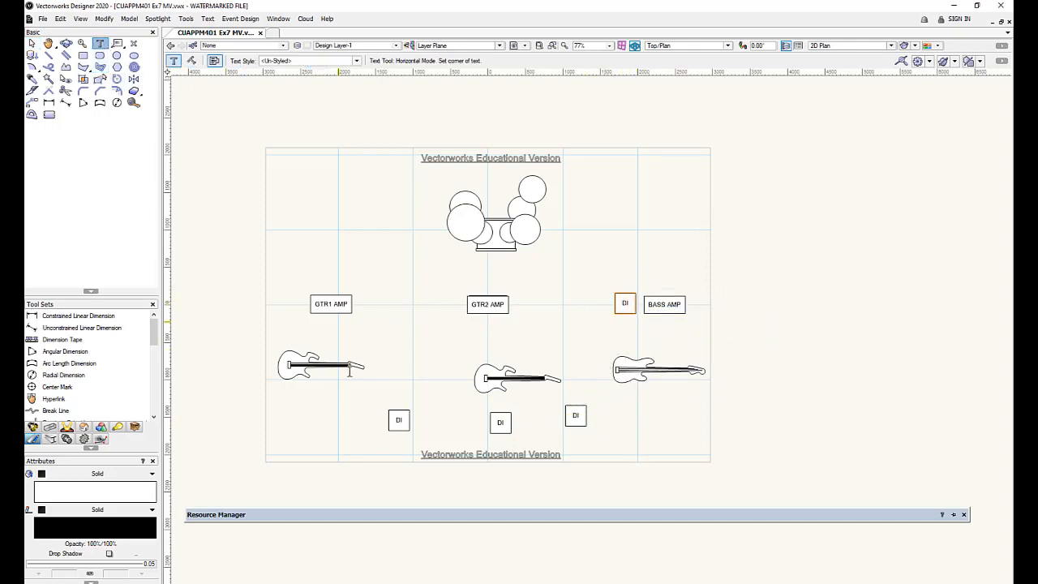
{"action": "left_click", "coordinate": [389, 428]}
{"action": "left_click", "coordinate": [425, 438]}
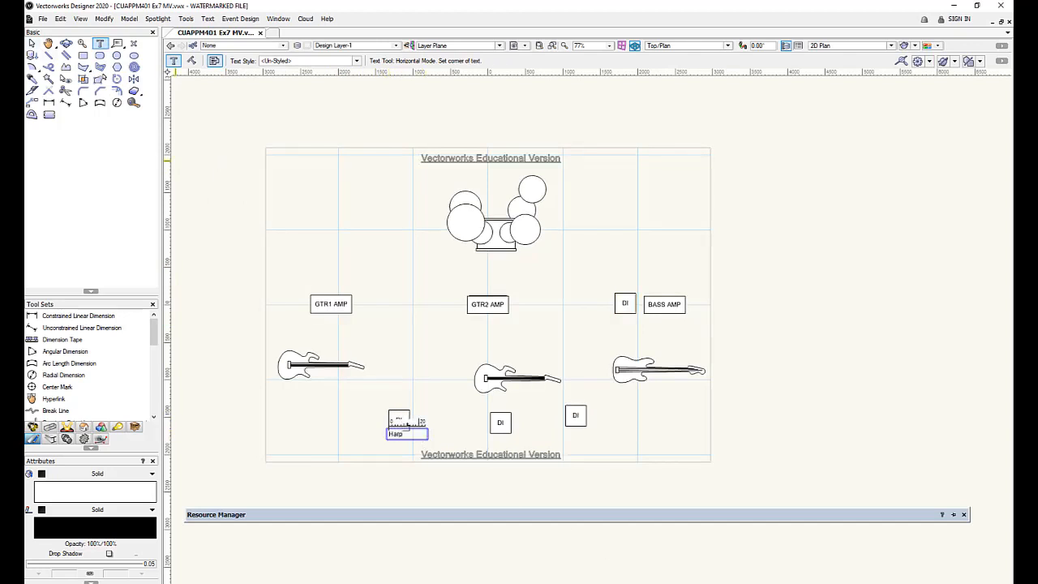
{"action": "left_click", "coordinate": [32, 43]}
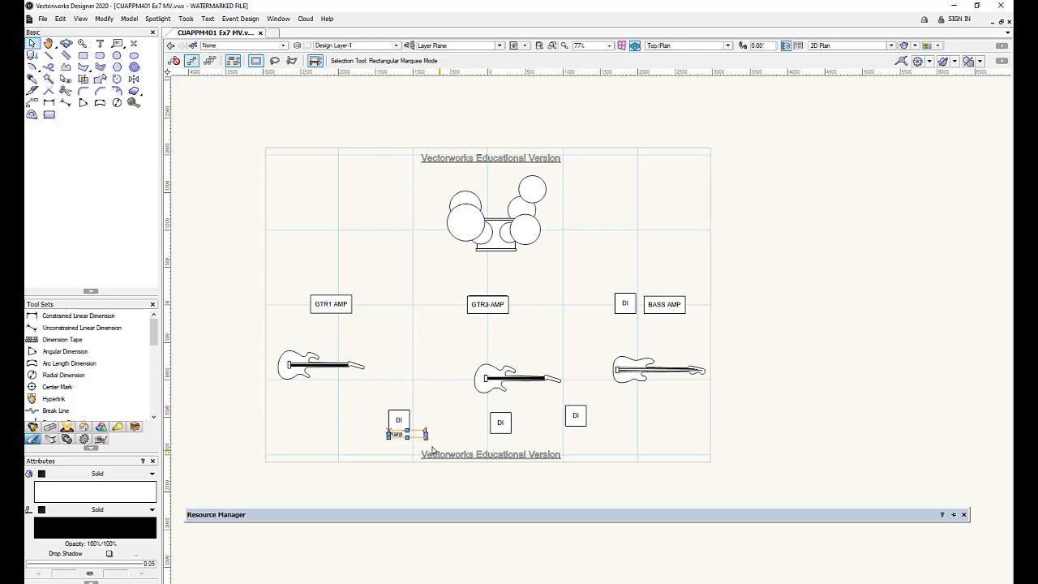
{"action": "left_click_drag", "start_coordinate": [425, 438], "coordinate": [408, 437]}
{"action": "left_click", "coordinate": [438, 444]}
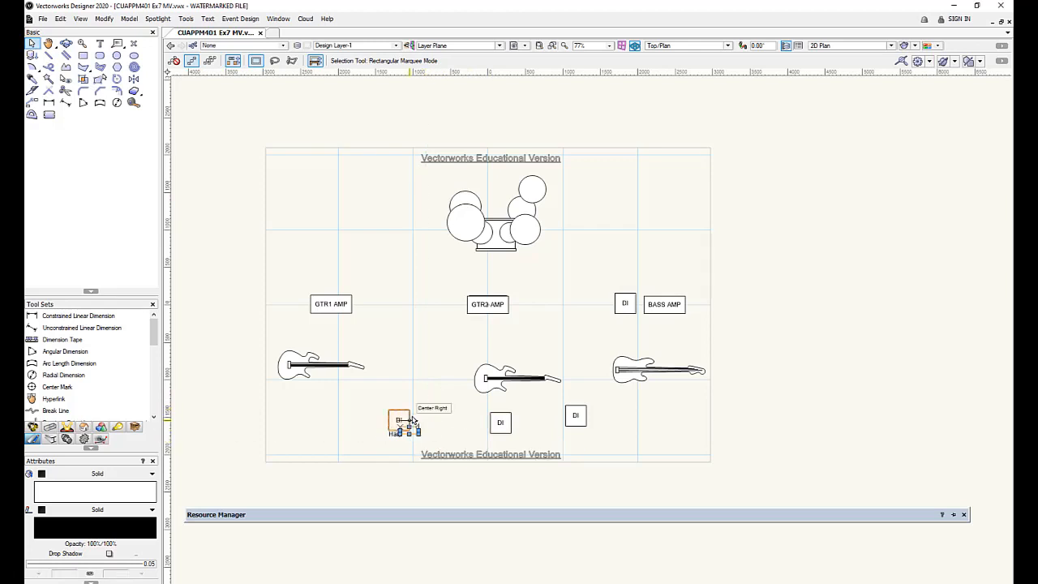
Place a copy of the "Harp" label under the middle DI box and change its text to "Acous"
{"action": "left_click", "coordinate": [406, 430]}
{"action": "mouse_move", "coordinate": [408, 430]}
{"action": "left_mouse_down"}
{"action": "mouse_move", "coordinate": [499, 440]}
{"action": "mouse_move", "coordinate": [413, 440]}
{"action": "left_mouse_up"}
{"action": "scroll", "coordinate": [498, 441], "scroll_direction": "up", "scroll_amount": 4}
{"action": "double_click", "coordinate": [489, 431]}
{"action": "type", "text": "Acoust"}
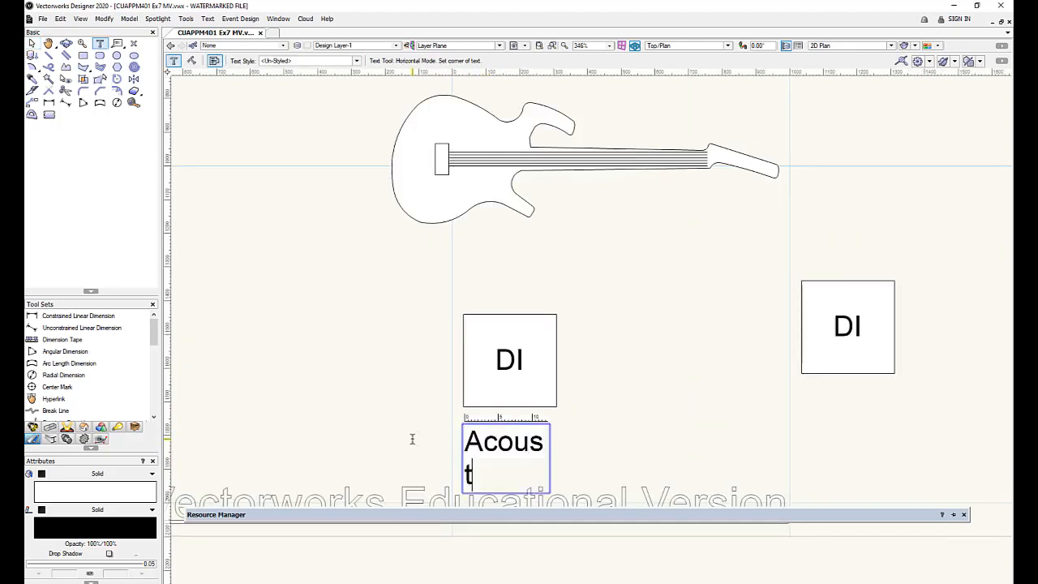
{"action": "key", "text": "BackSpace"}
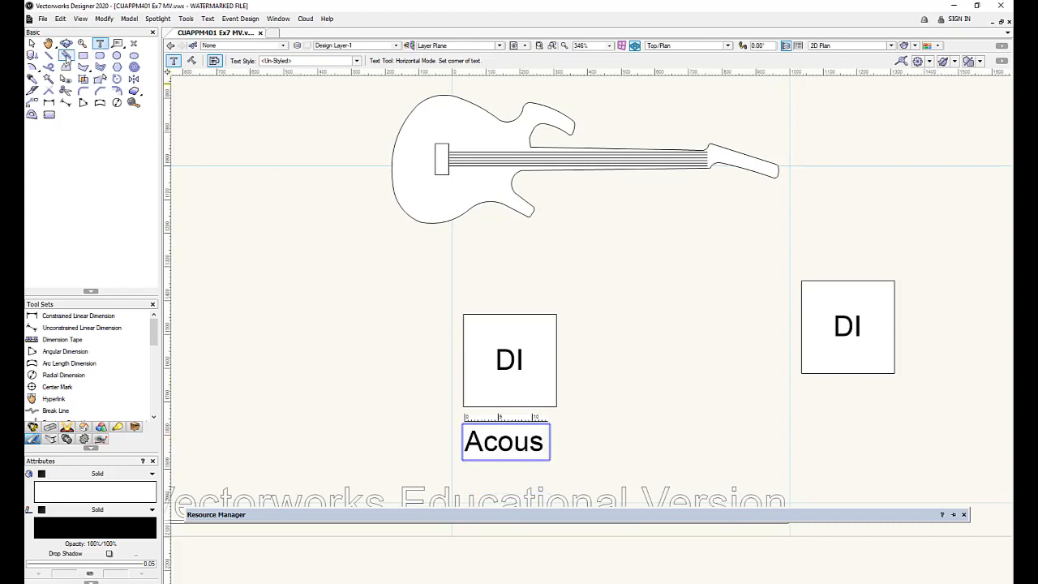
{"action": "left_click", "coordinate": [32, 43]}
Duplicate the "Acous" label under the next DI box along the front row and change its text to "Viol"
{"action": "key", "text": "ctrl+d"}
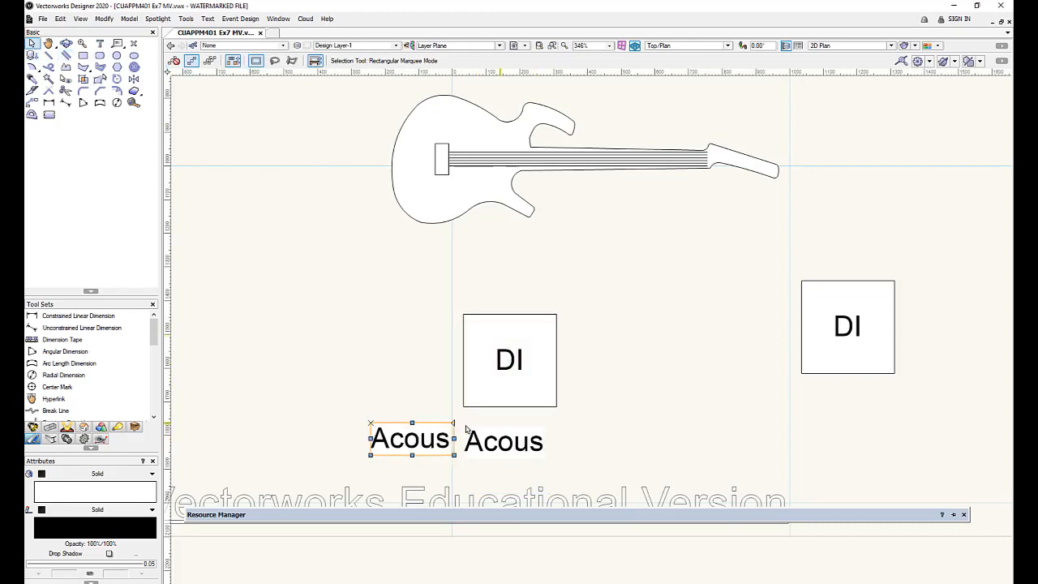
{"action": "left_click_drag", "start_coordinate": [432, 438], "coordinate": [868, 401]}
{"action": "key", "text": "1"}
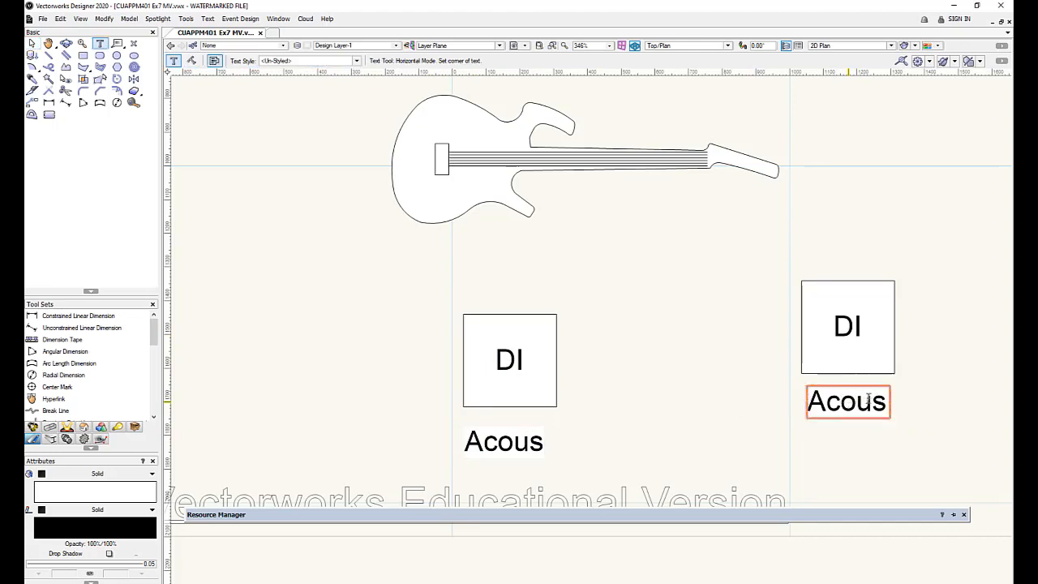
{"action": "left_click", "coordinate": [856, 401]}
{"action": "double_click", "coordinate": [815, 400]}
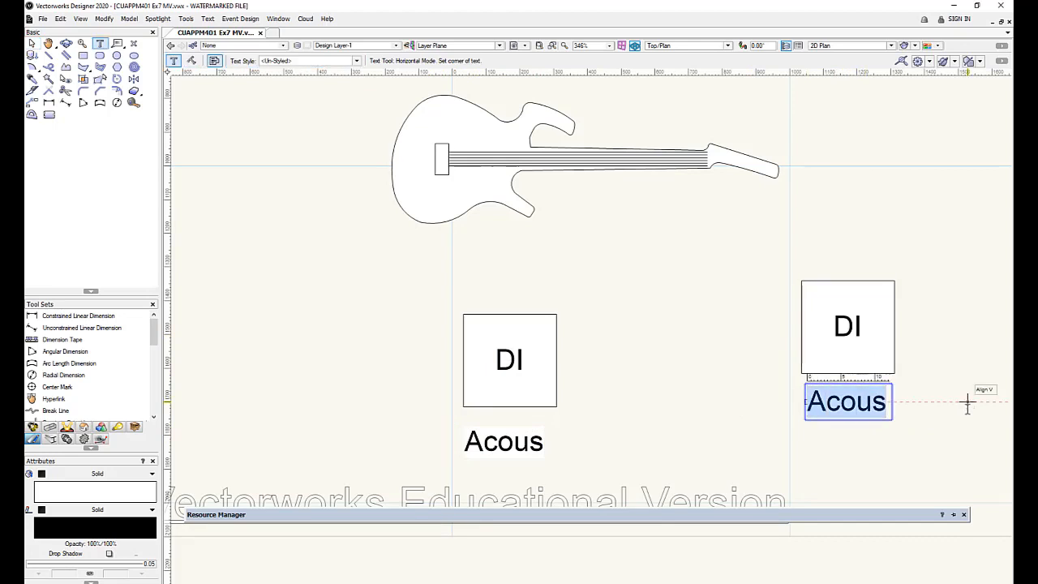
{"action": "type", "text": "Viol"}
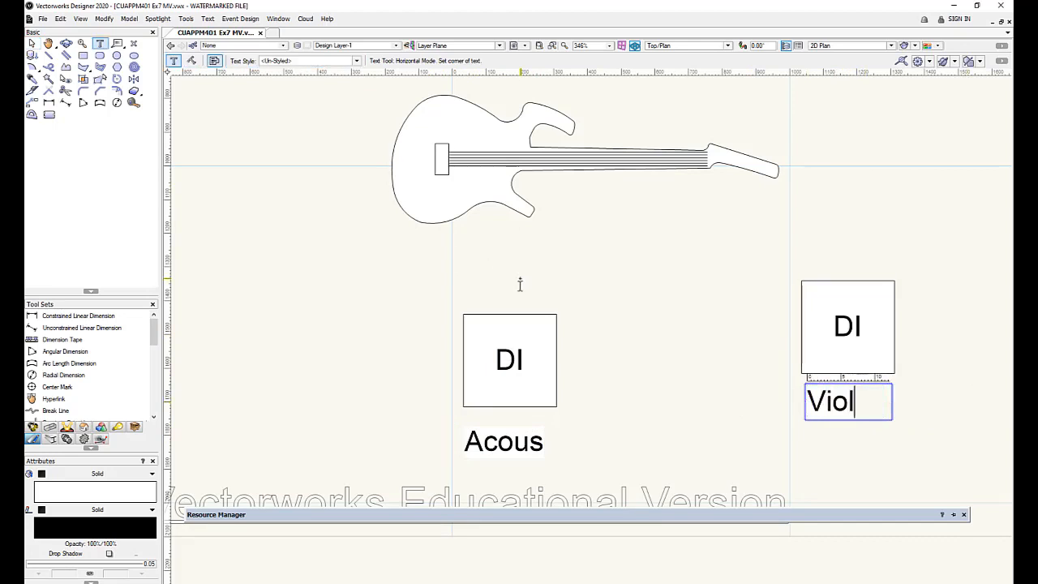
Duplicate the "Viol" label above the DI box beside the bass amp and change its text to "Bass"
{"action": "scroll", "coordinate": [518, 282], "scroll_direction": "down", "scroll_amount": 5}
{"action": "scroll", "coordinate": [521, 278], "scroll_direction": "up", "scroll_amount": 3}
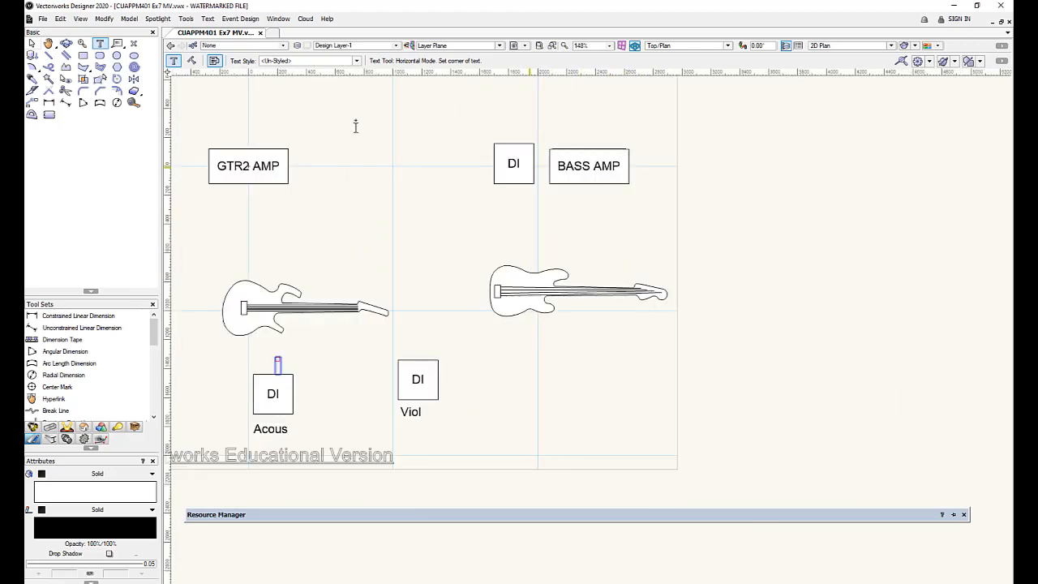
{"action": "left_click", "coordinate": [32, 45]}
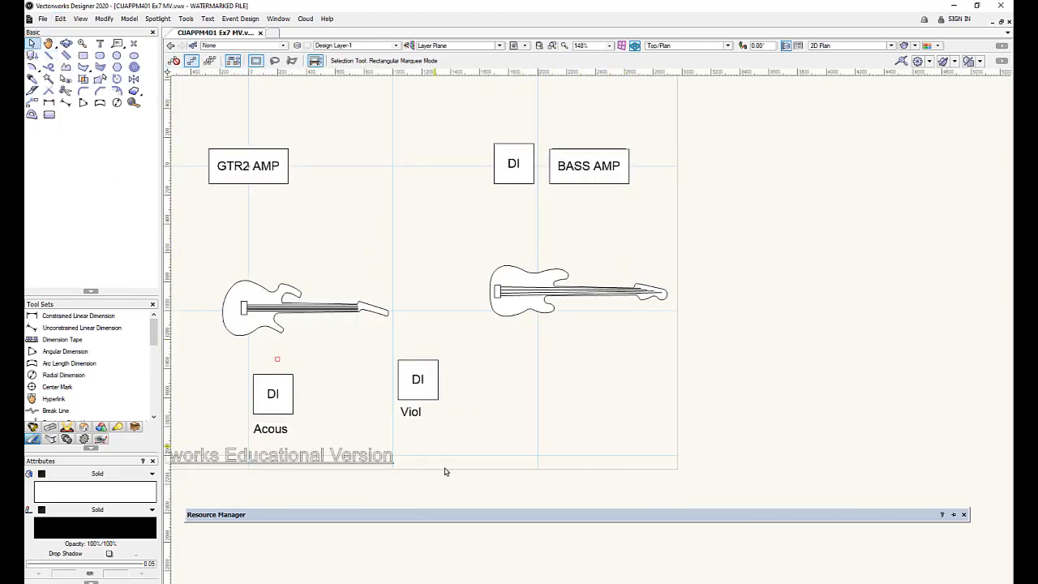
{"action": "left_click", "coordinate": [412, 417]}
{"action": "key", "text": "ctrl+d"}
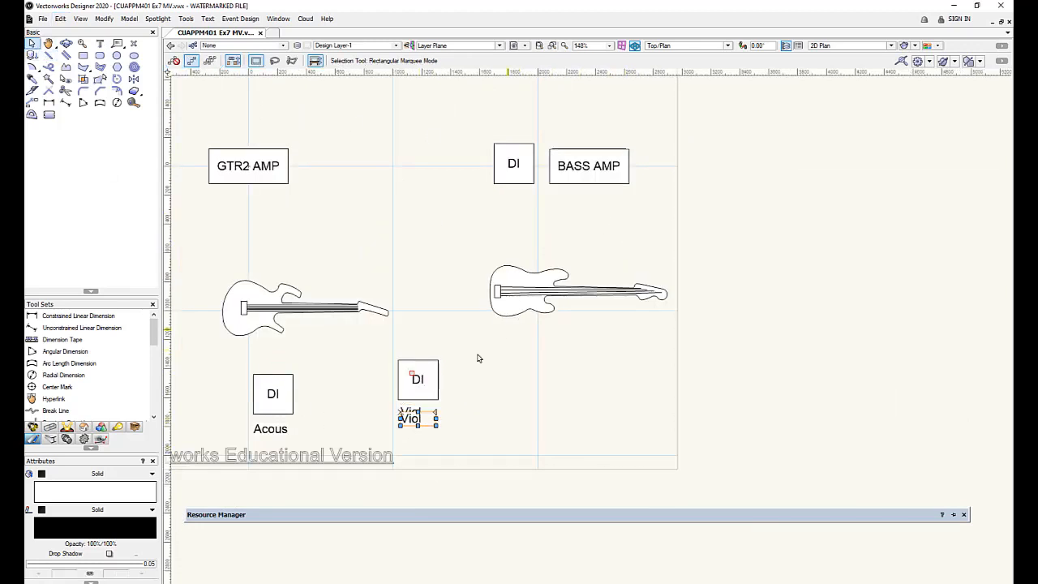
{"action": "left_click_drag", "start_coordinate": [416, 422], "coordinate": [510, 136]}
{"action": "double_click", "coordinate": [504, 133]}
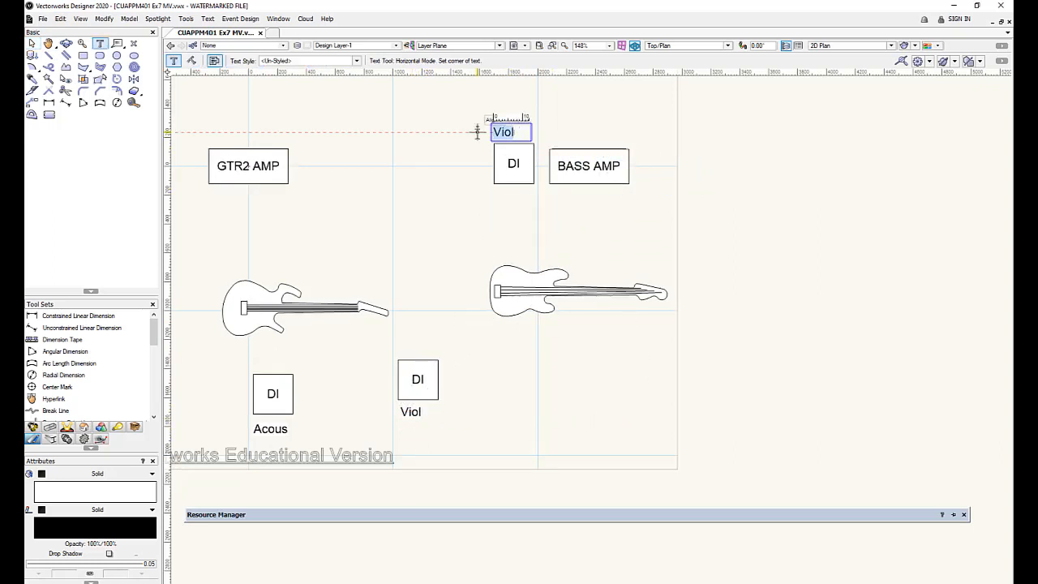
{"action": "left_click", "coordinate": [32, 43]}
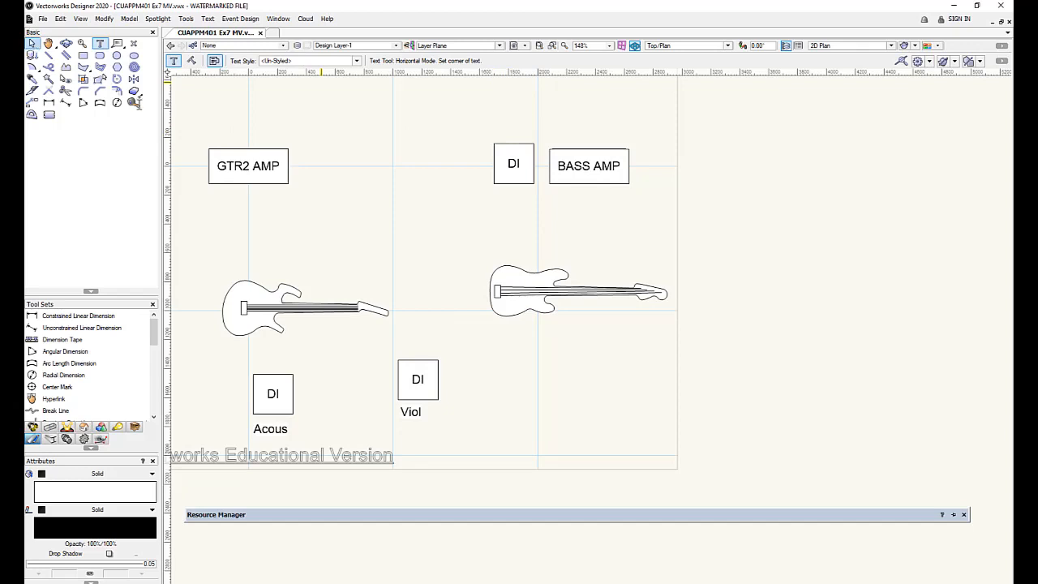
Select all amps, guitars, DI boxes and labels without the drum kit and move them slightly upstage together
{"action": "scroll", "coordinate": [379, 295], "scroll_direction": "down", "scroll_amount": 3}
{"action": "scroll", "coordinate": [377, 294], "scroll_direction": "up", "scroll_amount": 1}
{"action": "middle_click_drag", "start_coordinate": [369, 283], "coordinate": [540, 297]}
{"action": "left_click_drag", "start_coordinate": [252, 219], "coordinate": [725, 434]}
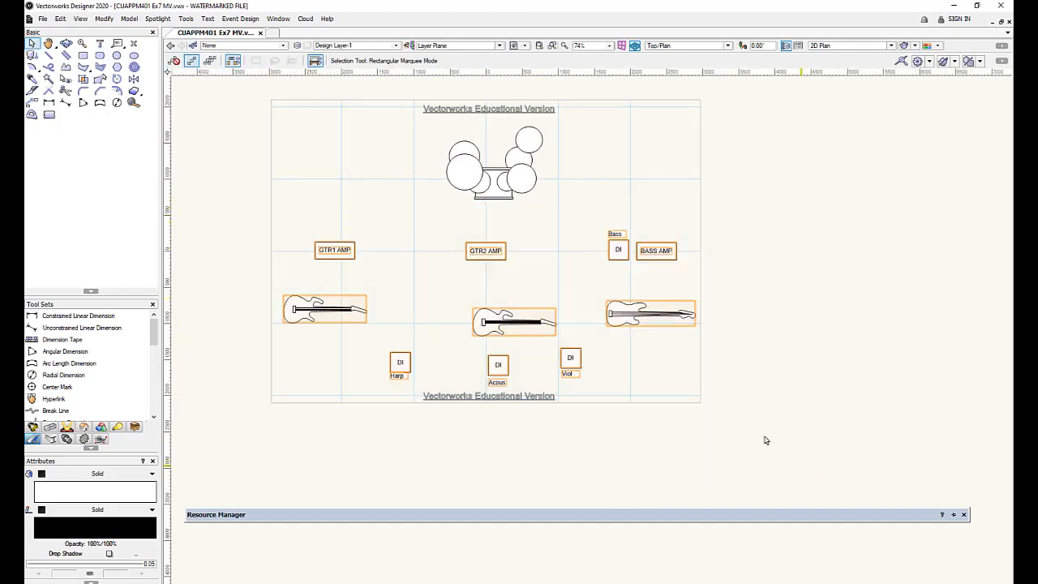
{"action": "left_click_drag", "start_coordinate": [614, 243], "coordinate": [617, 228]}
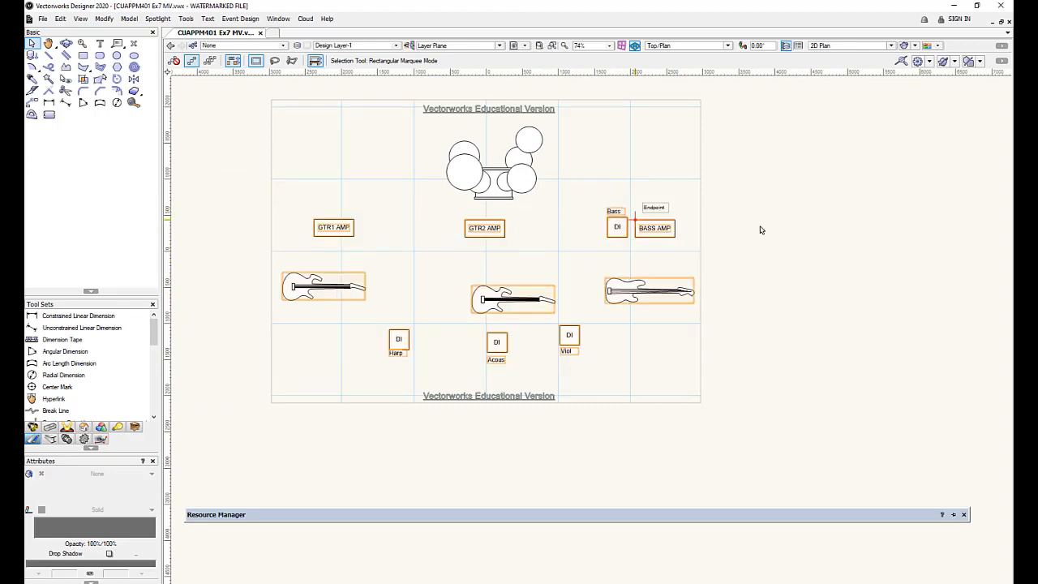
{"action": "left_click", "coordinate": [799, 240]}
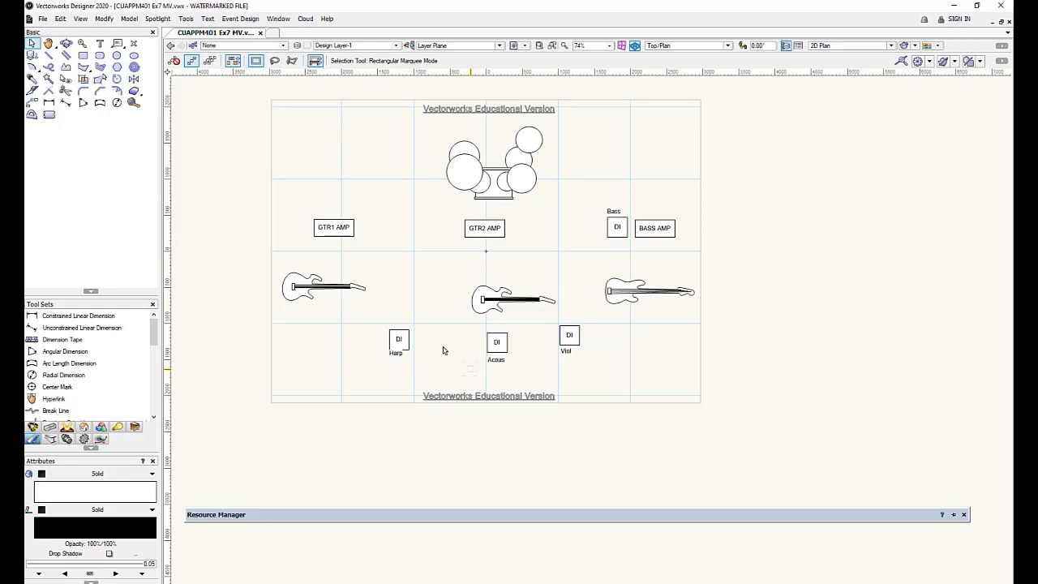
Search the libraries for "microphone stand" and place the Microphone Stand 46" symbol, rotated, in front of the GTR1 guitar
{"action": "left_click_drag", "start_coordinate": [388, 515], "coordinate": [413, 148]}
{"action": "left_click", "coordinate": [572, 160]}
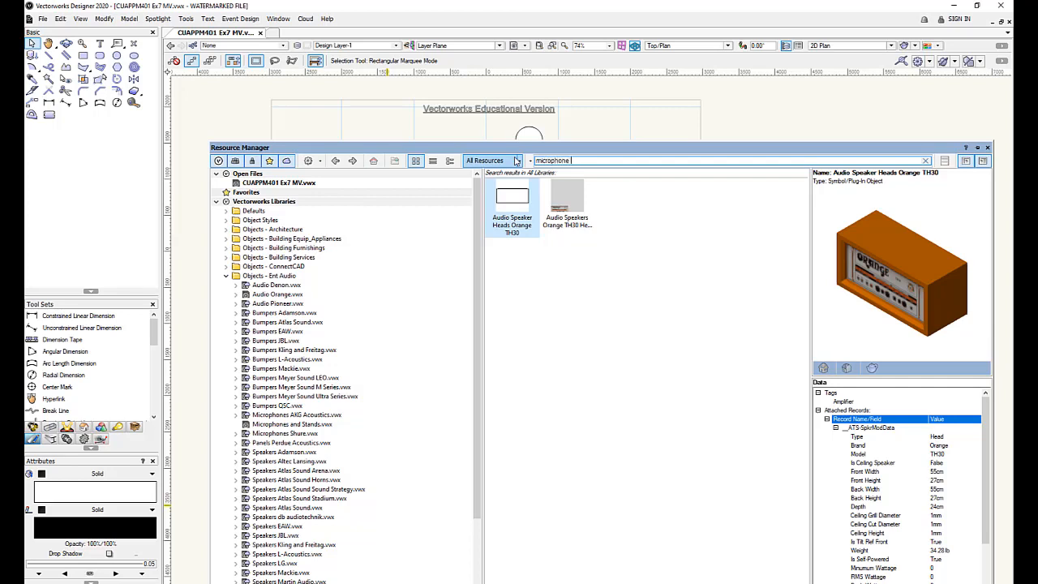
{"action": "type", "text": "d"}
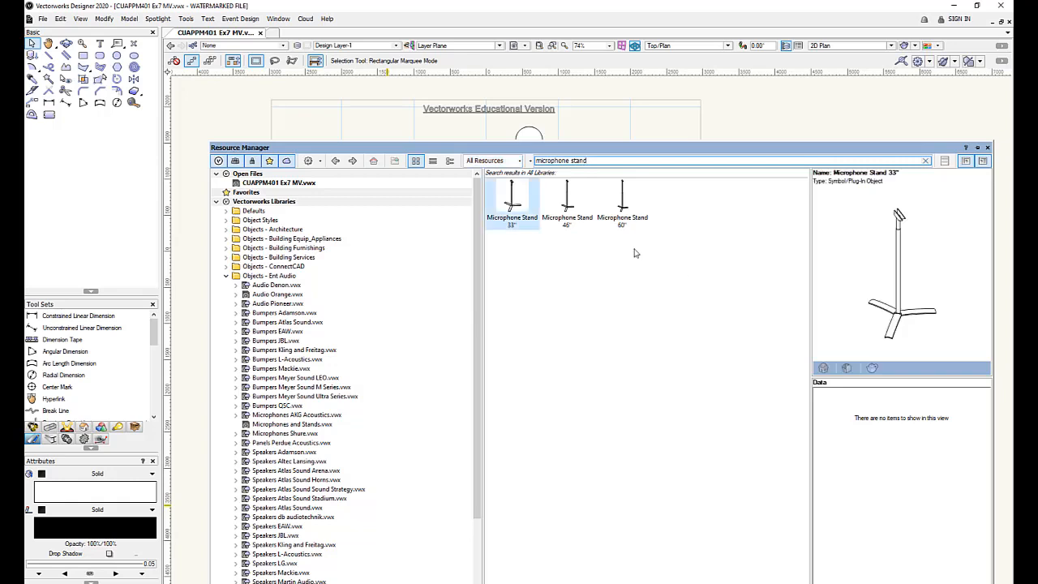
{"action": "double_click", "coordinate": [567, 201]}
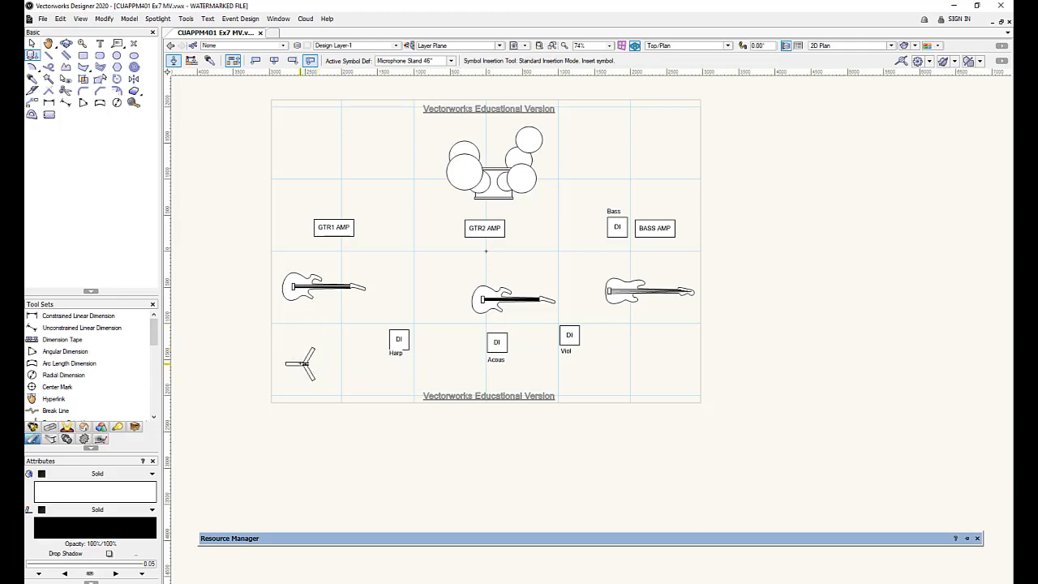
{"action": "left_click", "coordinate": [308, 364]}
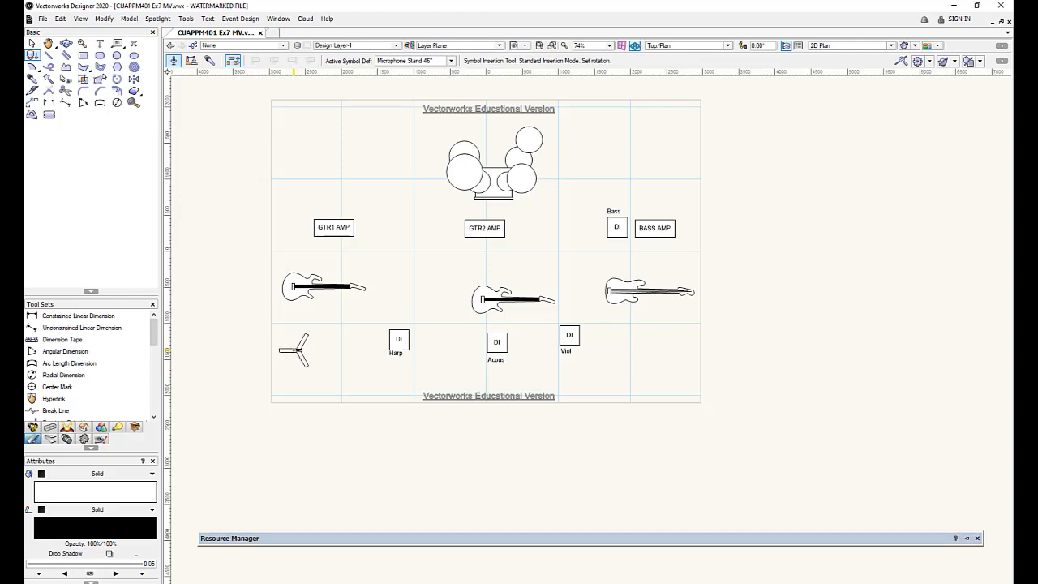
{"action": "left_click", "coordinate": [309, 365]}
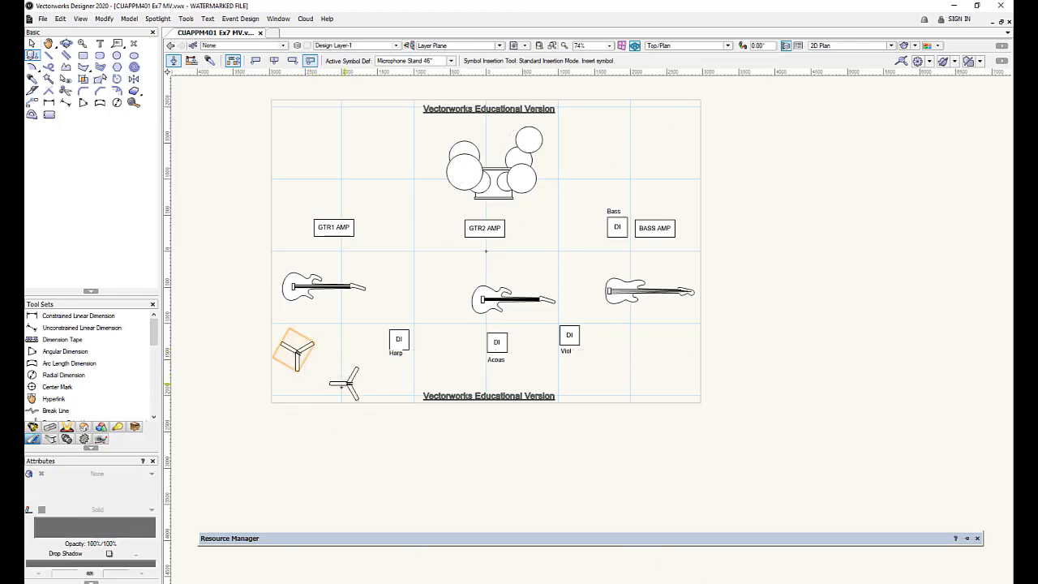
Add the text label "Vox 1" to the microphone stand and centre it between the stand's two upper legs
{"action": "left_click", "coordinate": [32, 43]}
{"action": "left_click", "coordinate": [101, 43]}
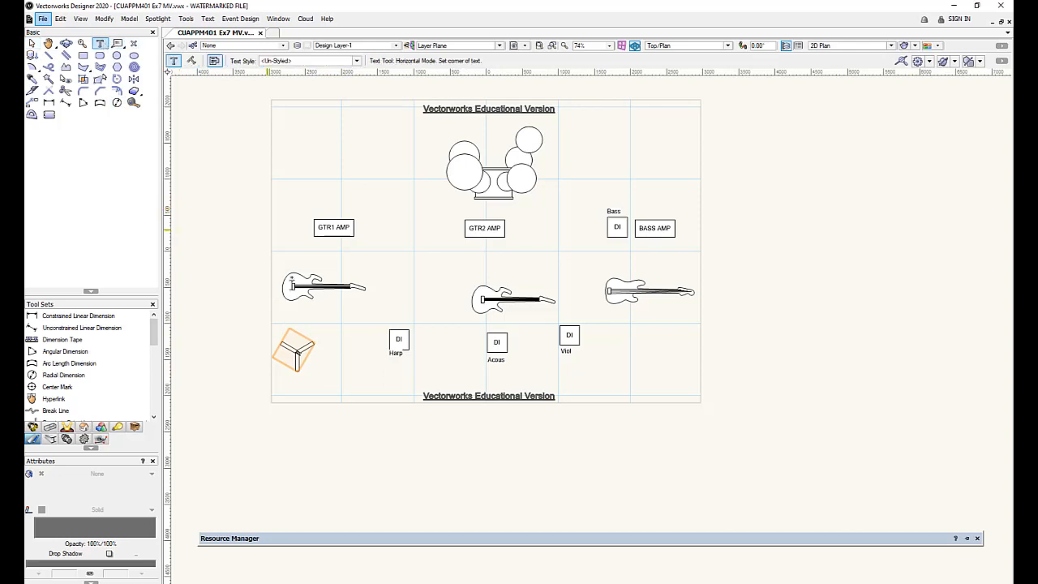
{"action": "left_click", "coordinate": [284, 331]}
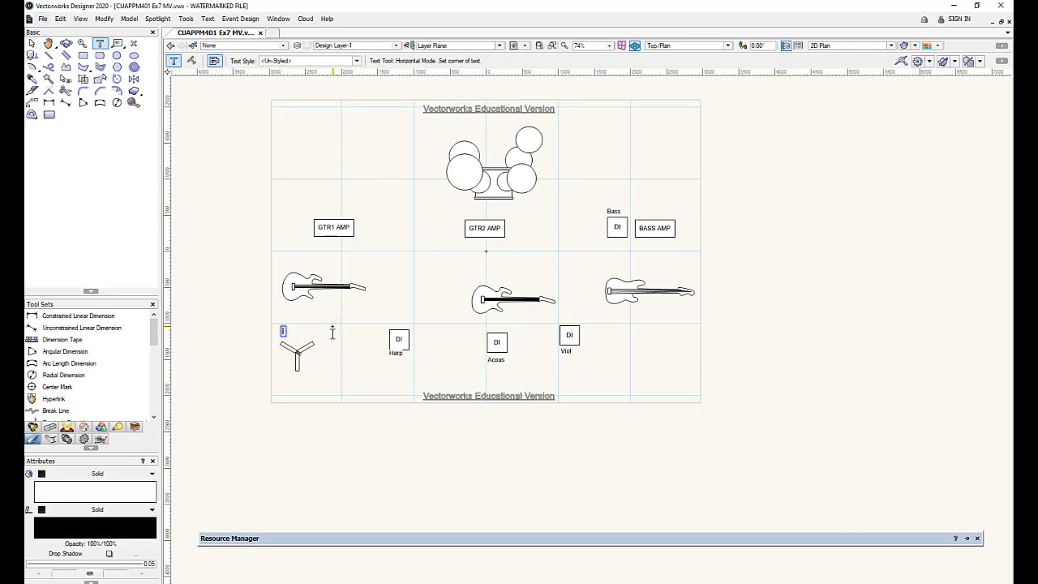
{"action": "left_click", "coordinate": [32, 43]}
{"action": "left_click", "coordinate": [292, 347]}
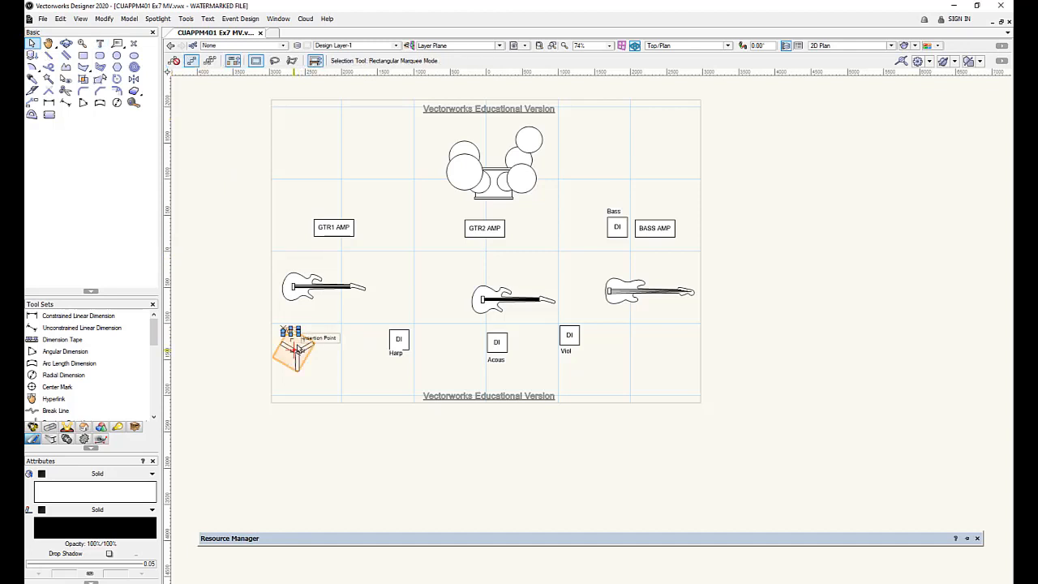
{"action": "scroll", "coordinate": [293, 345], "scroll_direction": "up", "scroll_amount": 3}
{"action": "left_click_drag", "start_coordinate": [281, 314], "coordinate": [294, 336]}
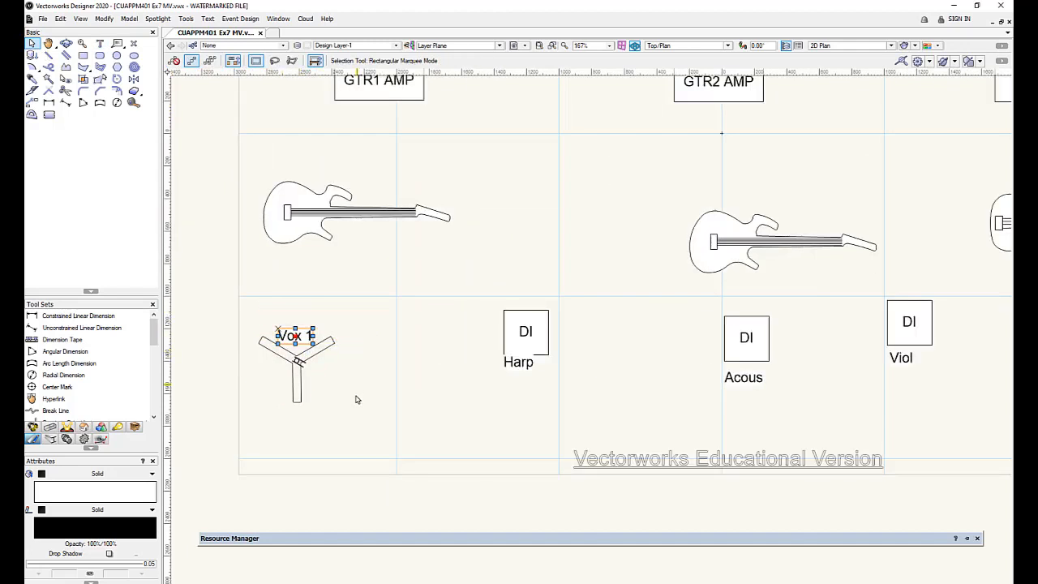
Group the microphone stand with its "Vox 1" label
{"action": "left_click", "coordinate": [357, 407]}
{"action": "left_click_drag", "start_coordinate": [360, 433], "coordinate": [215, 307]}
{"action": "key", "text": "ctrl+g"}
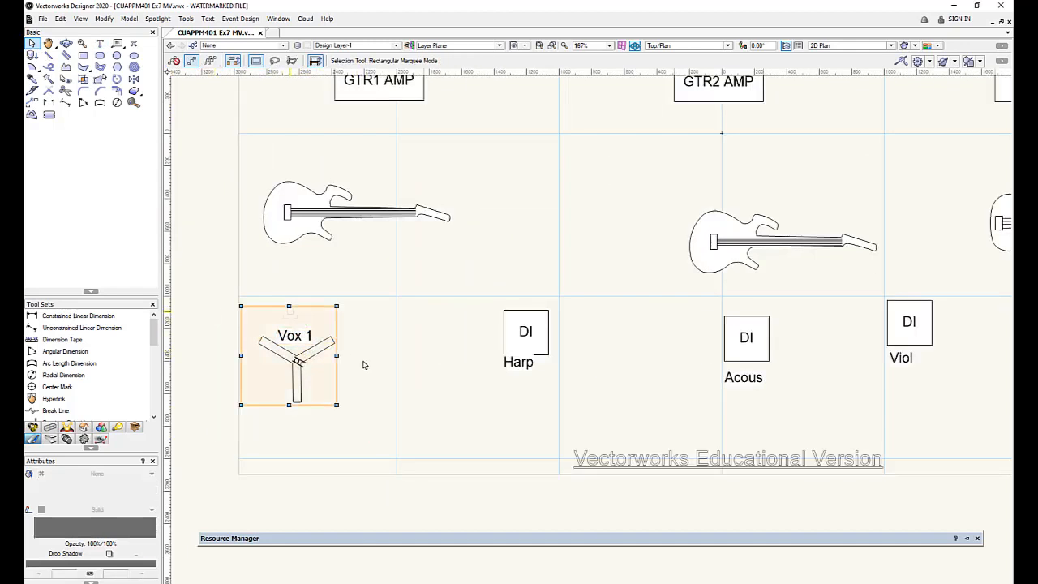
Copy the "Vox 1" stand group to the space before the Harp DI box and change the copy's label to "trump"
{"action": "left_click_drag", "start_coordinate": [302, 364], "coordinate": [438, 362], "text": "ctrl"}
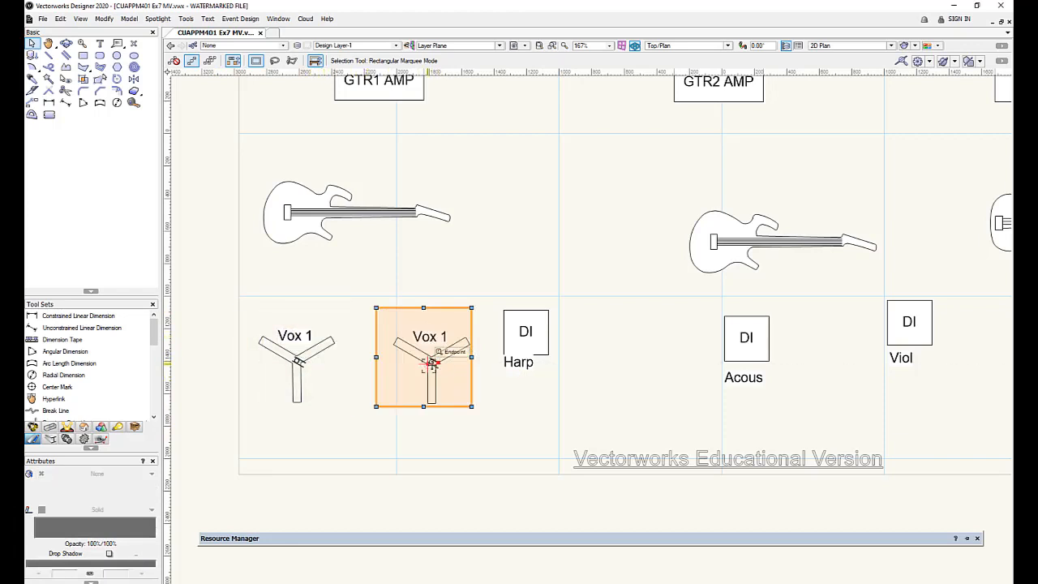
{"action": "double_click", "coordinate": [438, 340]}
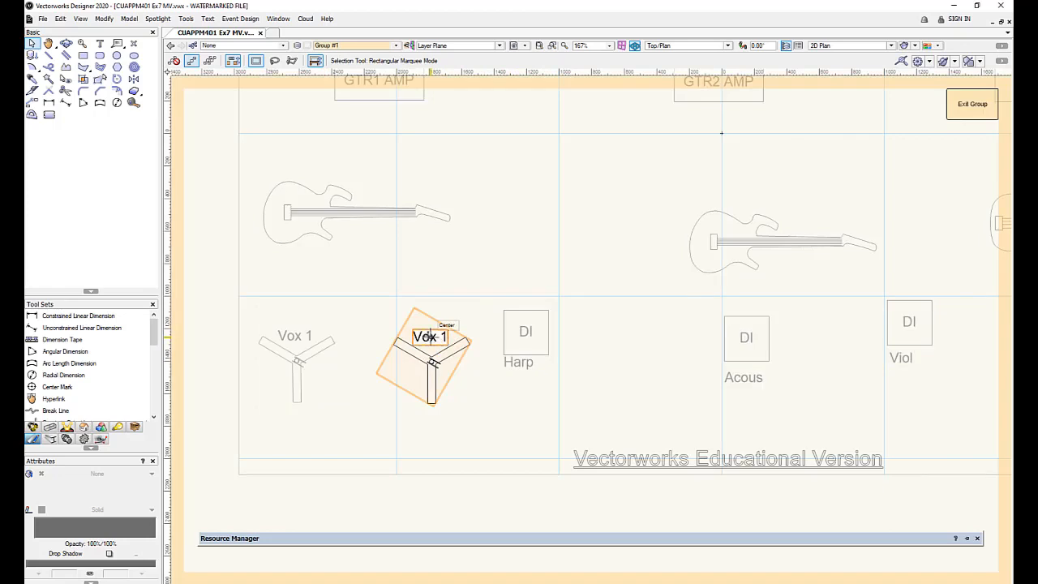
{"action": "left_click_drag", "start_coordinate": [413, 331], "coordinate": [465, 339]}
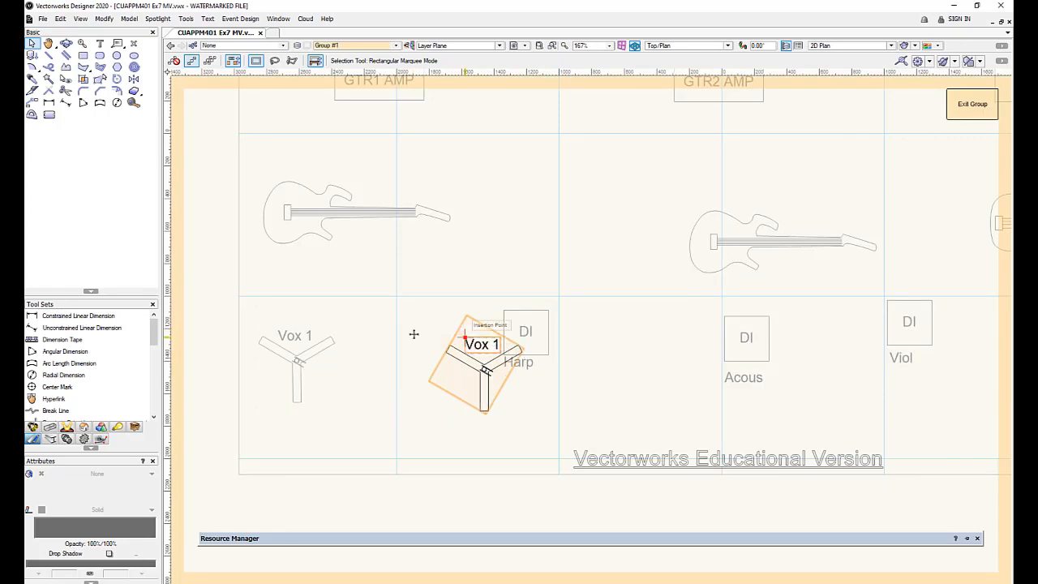
{"action": "key", "text": "ctrl+z"}
{"action": "double_click", "coordinate": [430, 337]}
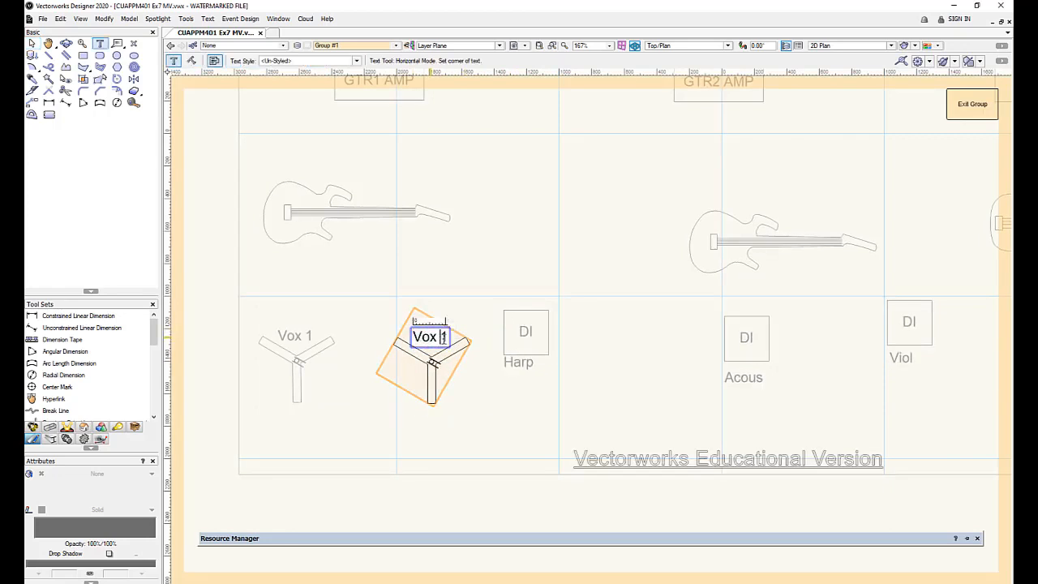
{"action": "left_click_drag", "start_coordinate": [443, 337], "coordinate": [395, 339]}
{"action": "key", "text": "BackSpace"}
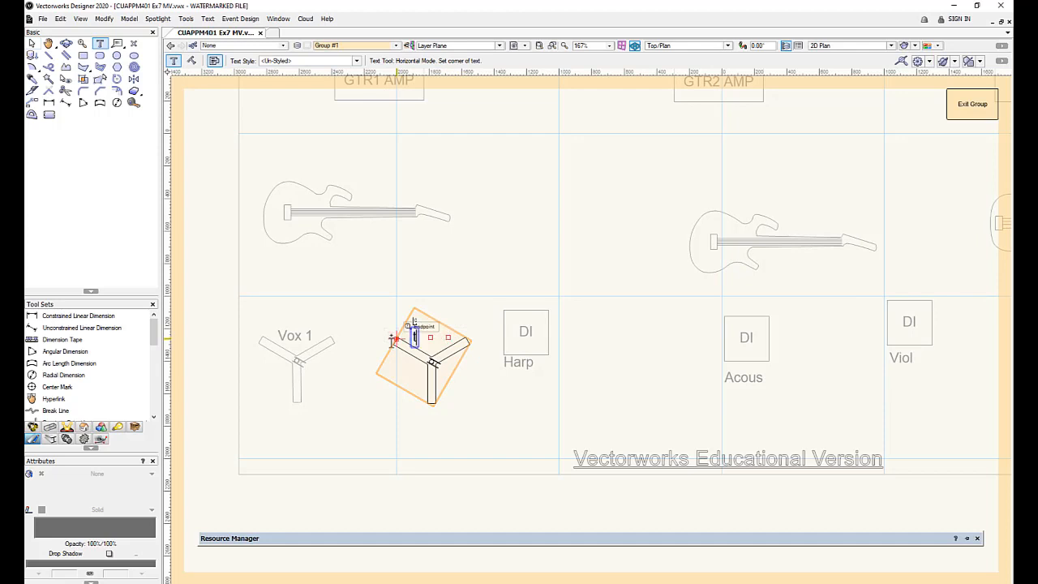
{"action": "type", "text": "trump"}
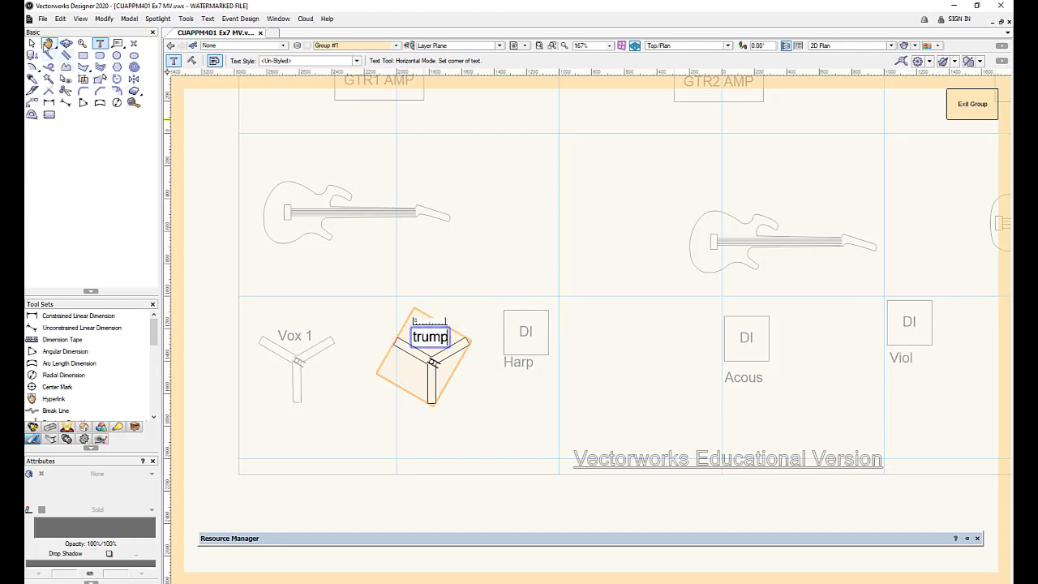
{"action": "left_click", "coordinate": [32, 43]}
{"action": "left_click", "coordinate": [961, 109]}
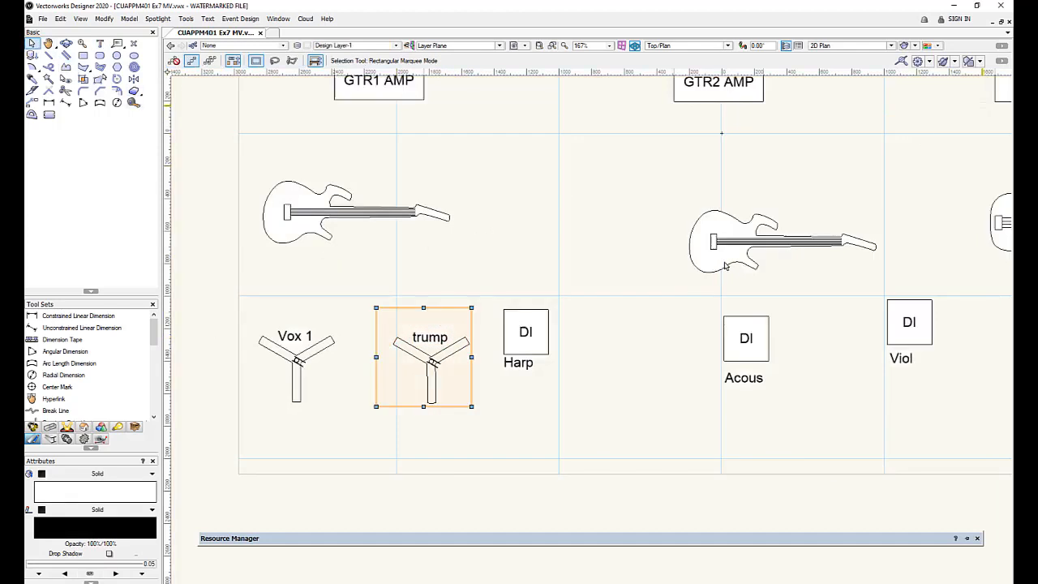
{"action": "left_click", "coordinate": [606, 368]}
Duplicate the "trump" stand group, place it on the centre-stage side of the Harp DI box and change its label to "Vox 2"
{"action": "left_click", "coordinate": [453, 364]}
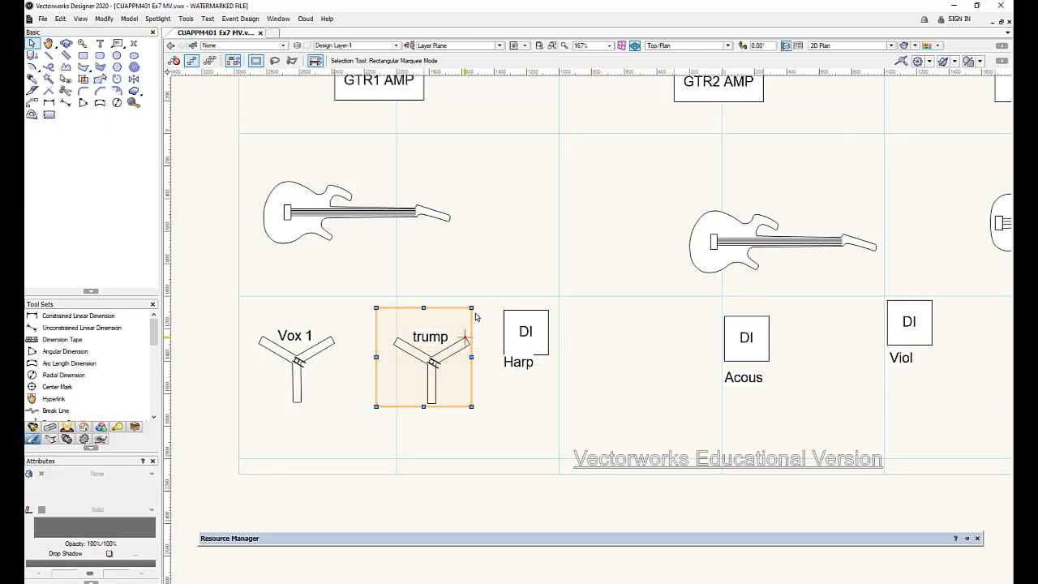
{"action": "key", "text": "ctrl+d"}
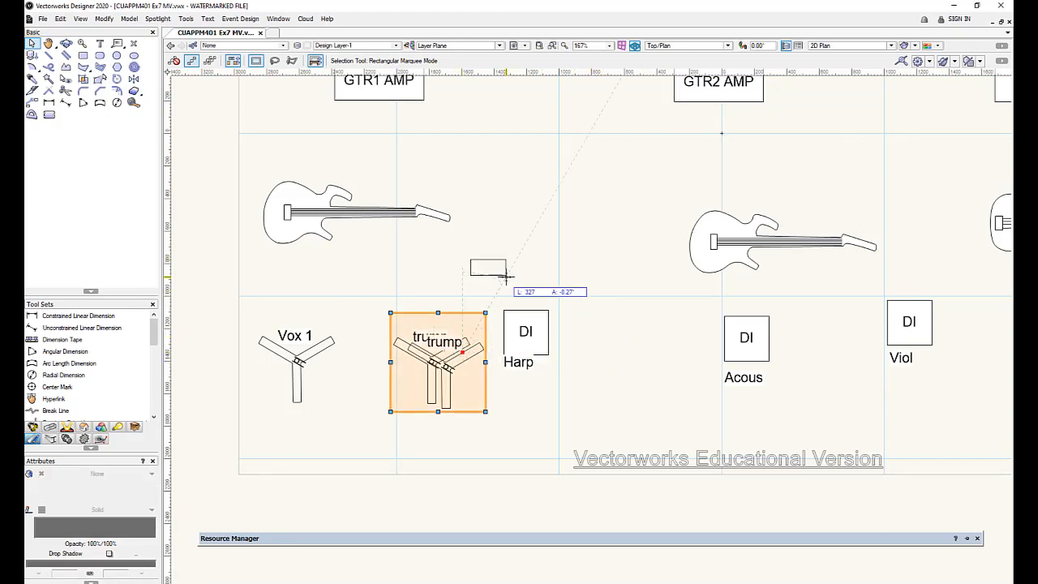
{"action": "left_click_drag", "start_coordinate": [583, 304], "coordinate": [590, 309]}
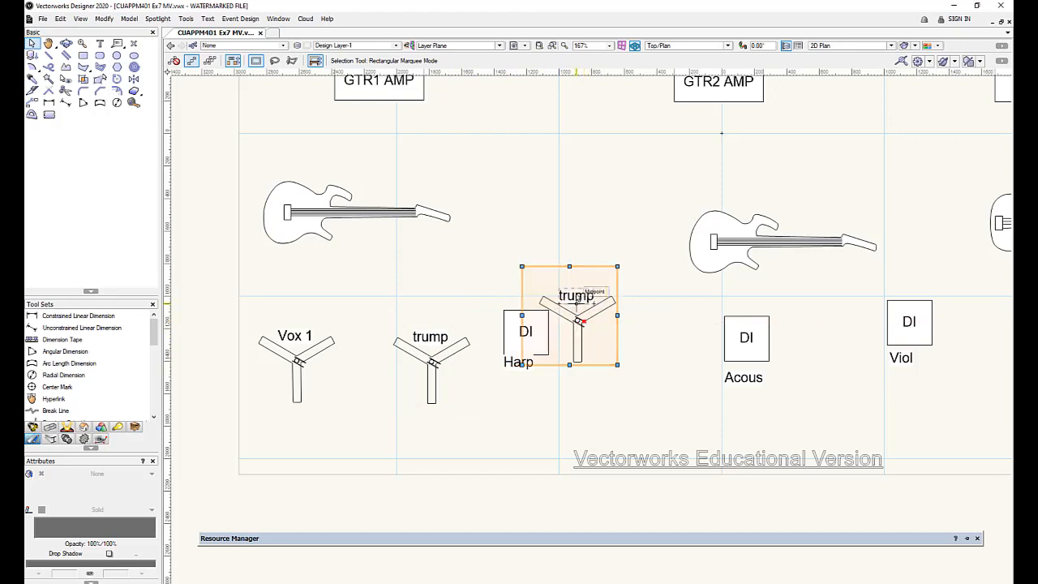
{"action": "double_click", "coordinate": [574, 296]}
{"action": "double_click", "coordinate": [570, 295]}
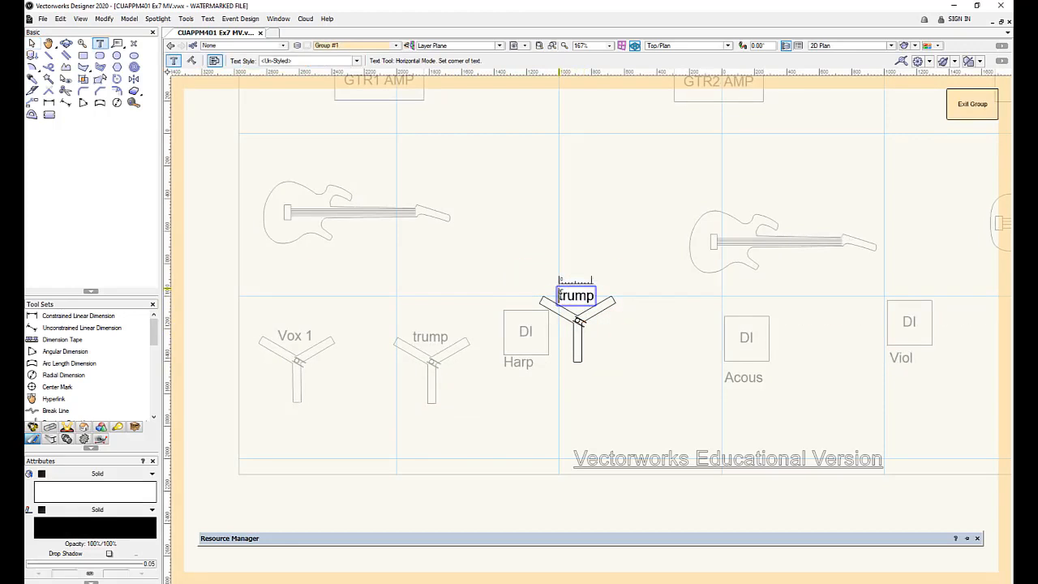
{"action": "left_click_drag", "start_coordinate": [559, 294], "coordinate": [636, 294]}
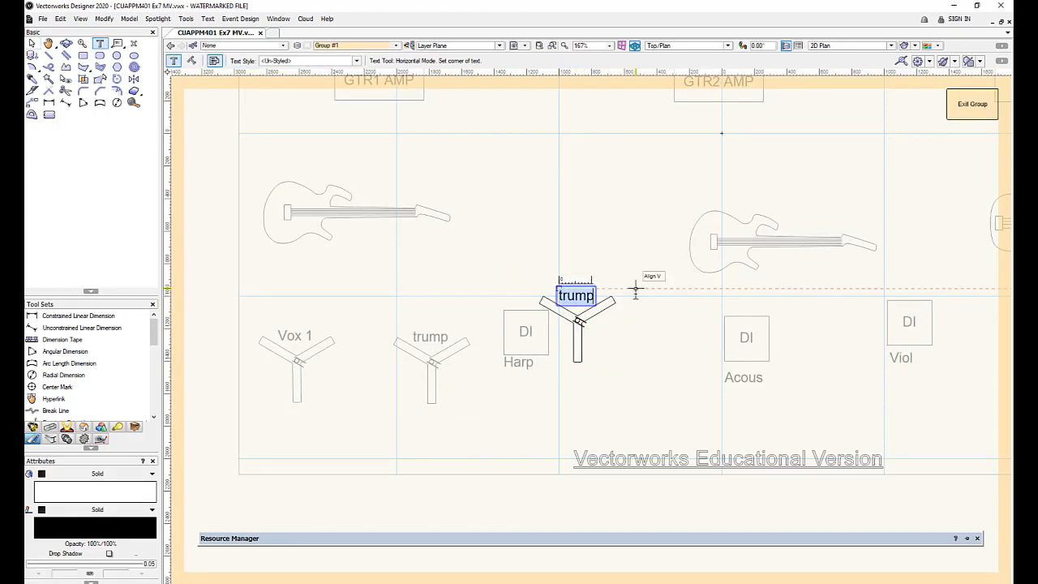
{"action": "type", "text": "Vox 2"}
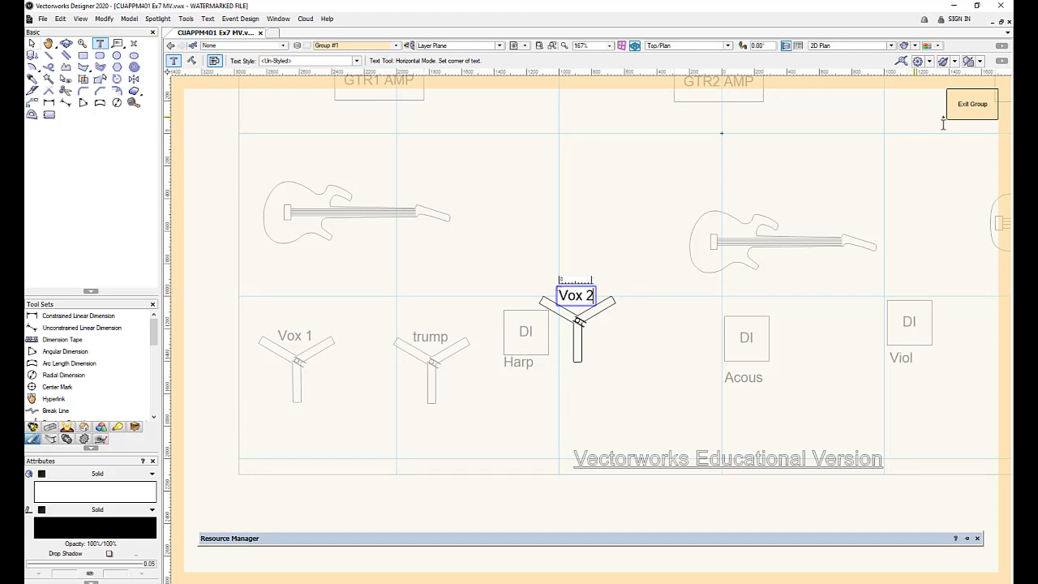
{"action": "left_click", "coordinate": [973, 103]}
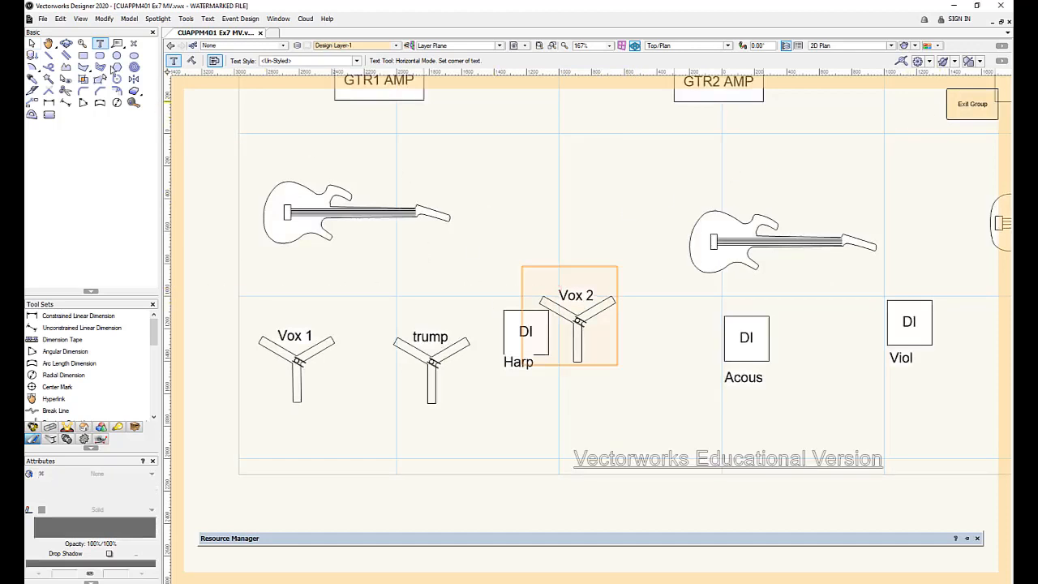
{"action": "left_click", "coordinate": [33, 43]}
Copy the "Vox 2" stand group beside the Acous DI box and change the copy's label to "Vox 3"
{"action": "scroll", "coordinate": [283, 246], "scroll_direction": "down", "scroll_amount": 1}
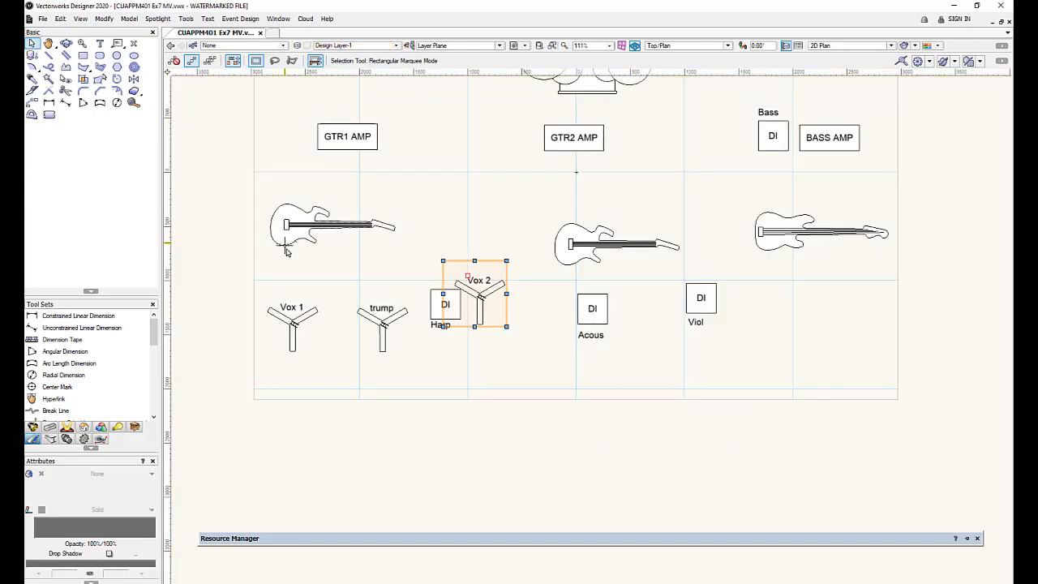
{"action": "middle_click_drag", "start_coordinate": [311, 264], "coordinate": [239, 317]}
{"action": "left_click", "coordinate": [322, 304]}
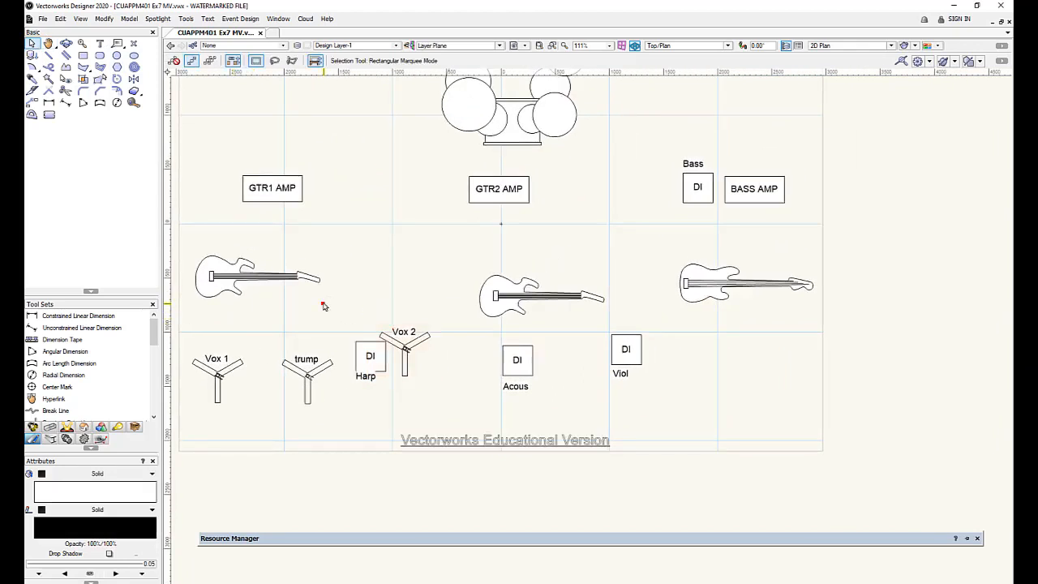
{"action": "left_click", "coordinate": [420, 344]}
{"action": "left_click_drag", "start_coordinate": [420, 345], "coordinate": [496, 343]}
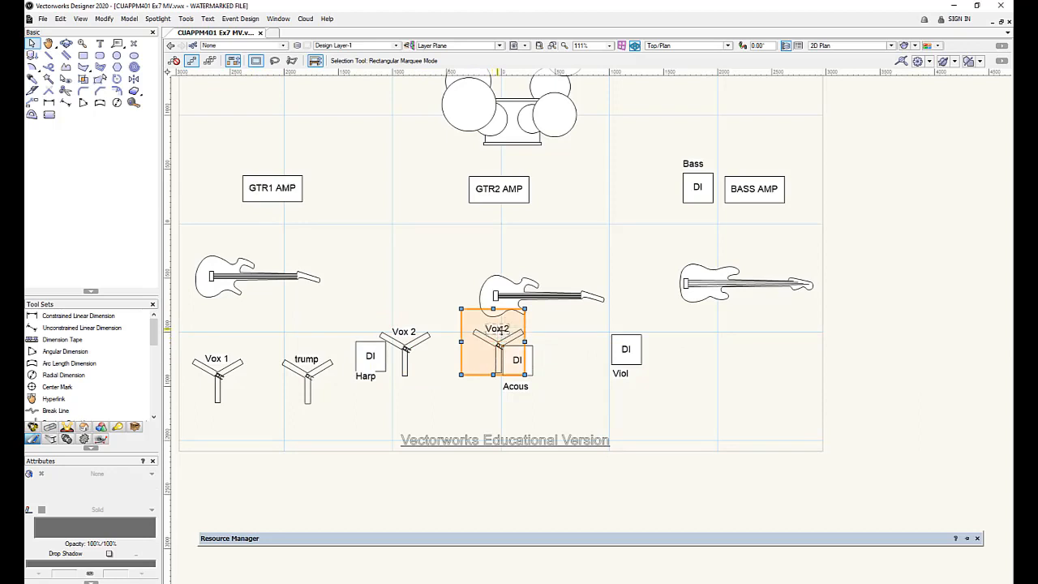
{"action": "double_click", "coordinate": [497, 329]}
{"action": "double_click", "coordinate": [498, 329]}
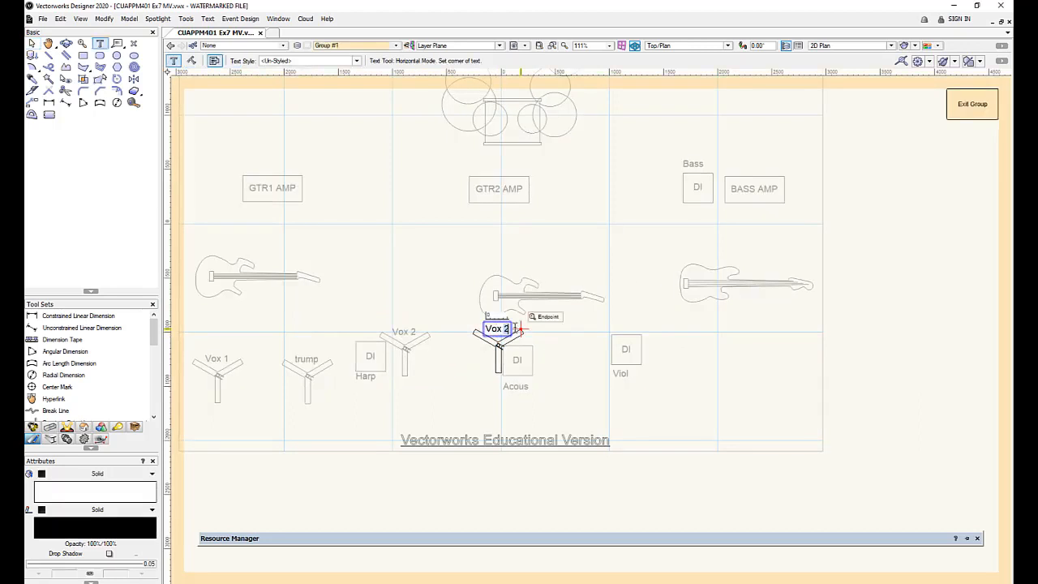
{"action": "key", "text": "BackSpace"}
{"action": "type", "text": "3"}
{"action": "left_click", "coordinate": [972, 103]}
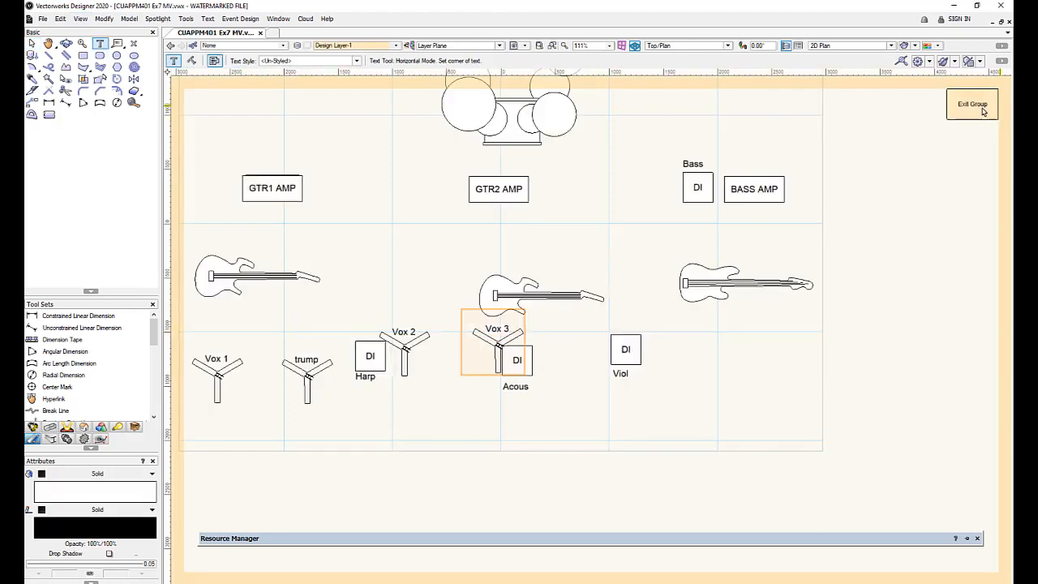
Duplicate the "Vox 3" stand group and move the copy beside the Viol DI box
{"action": "key", "text": "ctrl+d"}
{"action": "left_click_drag", "start_coordinate": [520, 328], "coordinate": [598, 339]}
{"action": "left_click", "coordinate": [598, 390]}
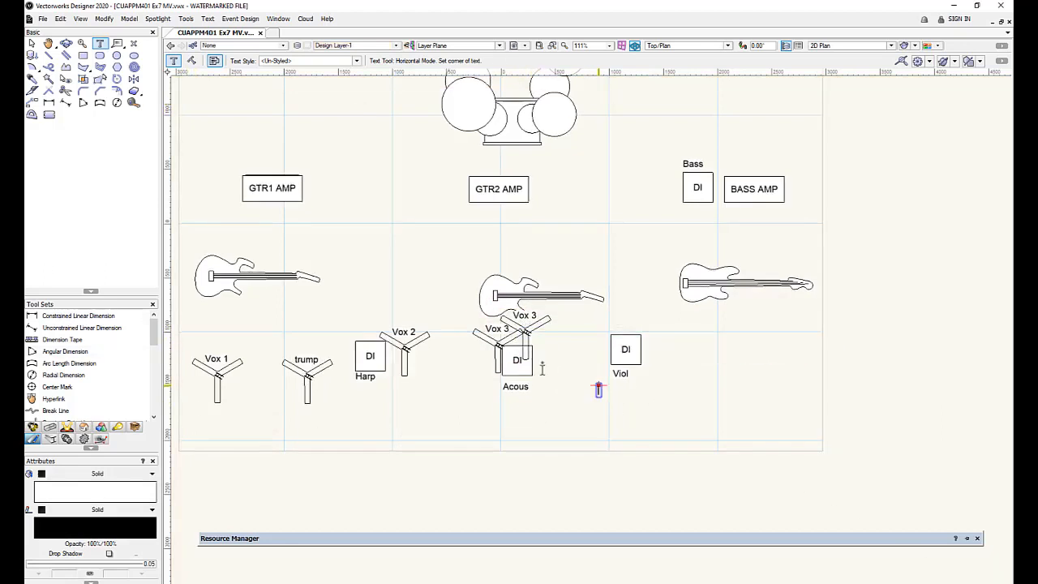
{"action": "left_click", "coordinate": [525, 316]}
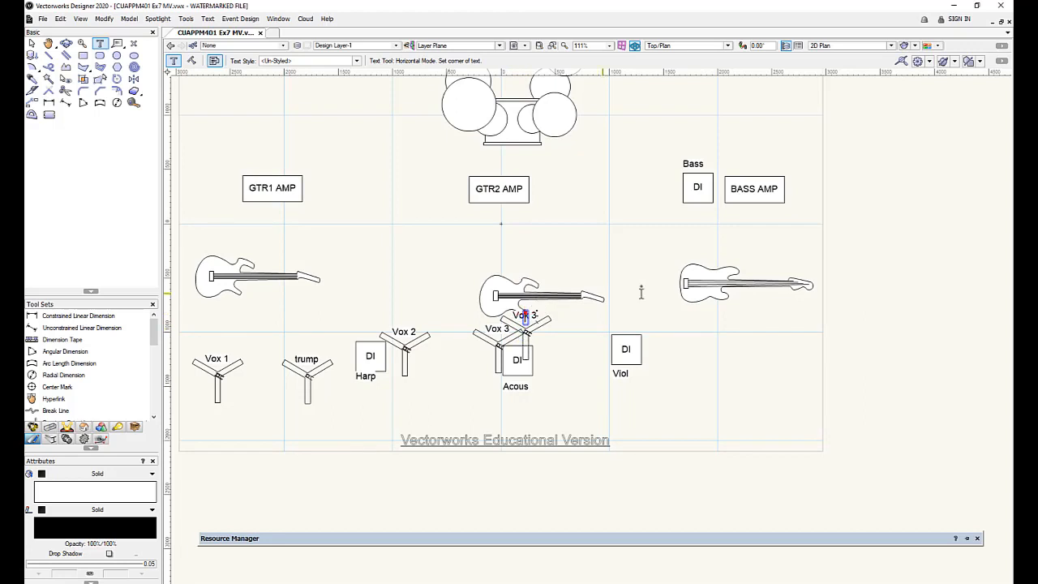
{"action": "key", "text": "x"}
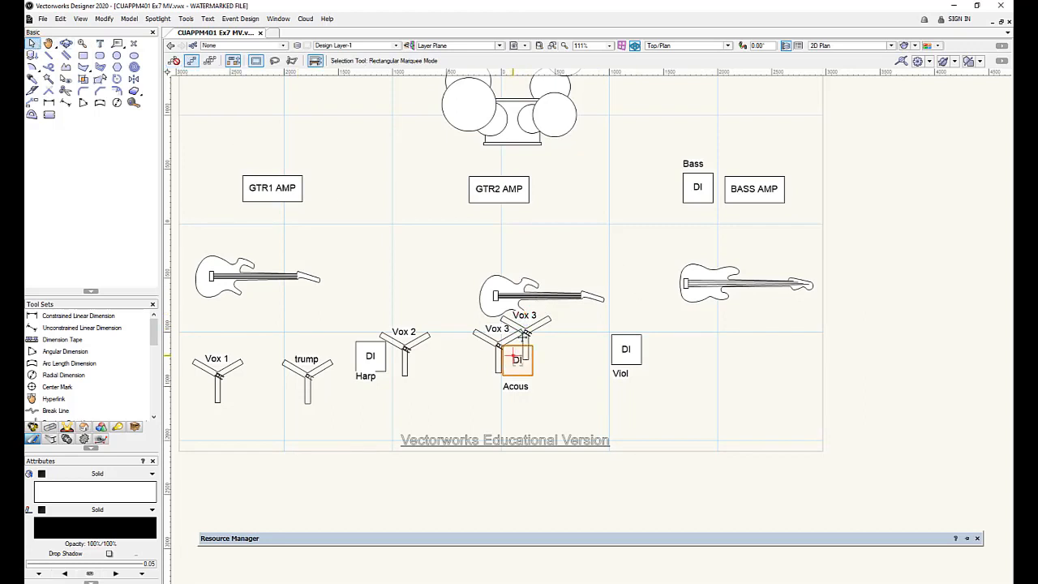
{"action": "left_click", "coordinate": [510, 360]}
{"action": "left_click_drag", "start_coordinate": [595, 324], "coordinate": [597, 324]}
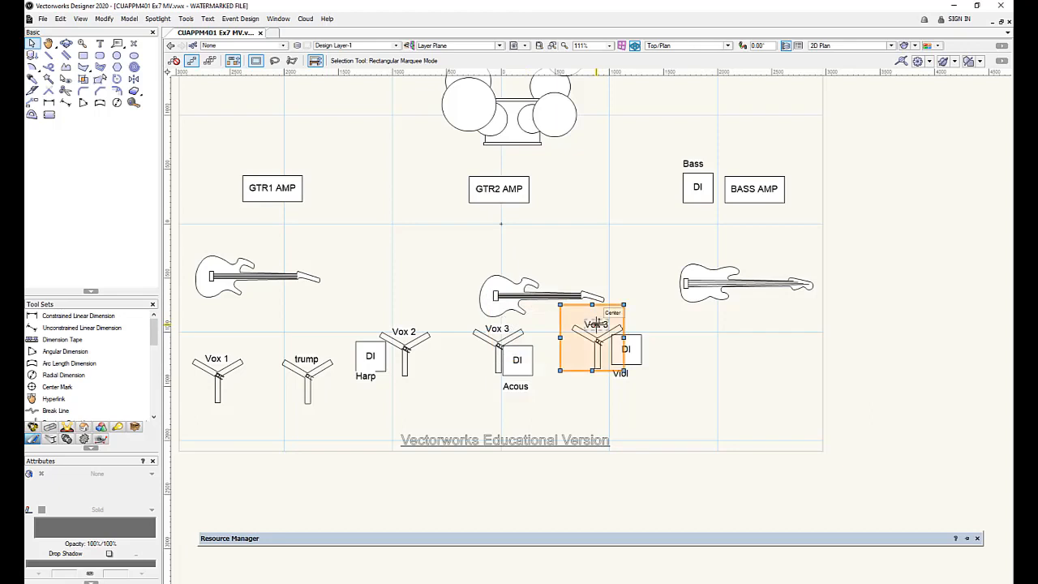
Change the label of the microphone stand beside the Viol DI box to "Vox 4"
{"action": "double_click", "coordinate": [597, 323]}
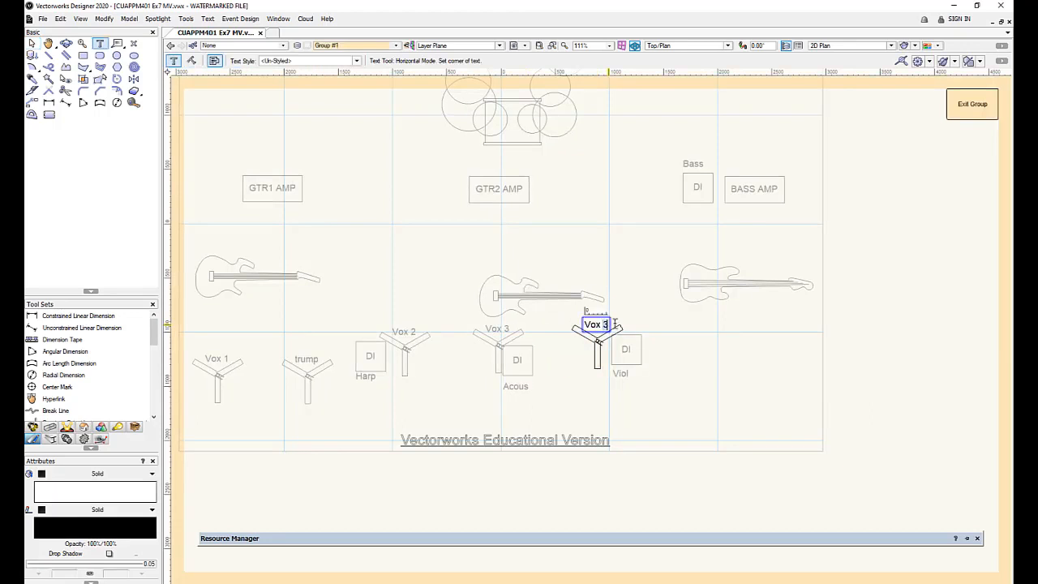
{"action": "key", "text": "BackSpace"}
{"action": "type", "text": "4"}
{"action": "key", "text": "Escape"}
{"action": "left_click", "coordinate": [969, 105]}
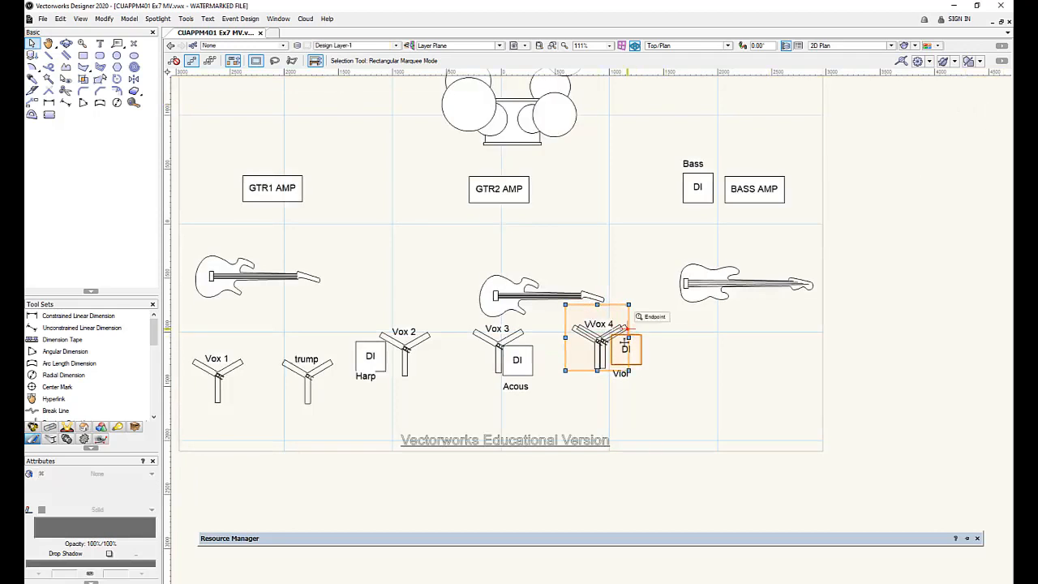
Move the copied "Vox 4" stand group upstage beside the drum kit
{"action": "scroll", "coordinate": [625, 254], "scroll_direction": "up", "scroll_amount": 5}
{"action": "scroll", "coordinate": [625, 255], "scroll_direction": "down", "scroll_amount": 5}
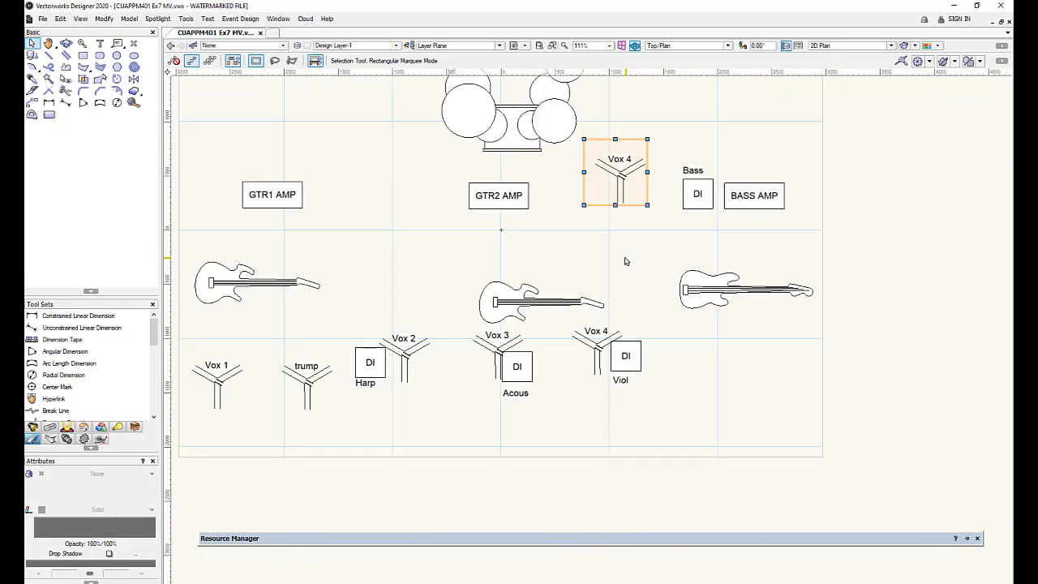
{"action": "middle_click_drag", "start_coordinate": [621, 250], "coordinate": [603, 425]}
{"action": "left_click_drag", "start_coordinate": [602, 340], "coordinate": [601, 272]}
Change the label of the microphone stand beside the drum kit to "DrumVox"
{"action": "double_click", "coordinate": [601, 288]}
{"action": "double_click", "coordinate": [599, 275]}
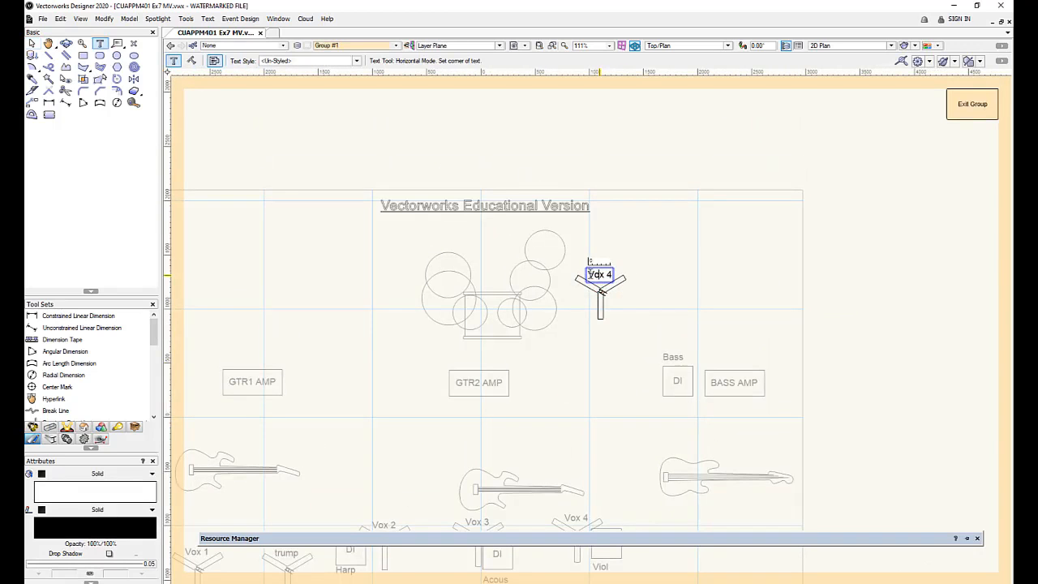
{"action": "type", "text": "DI"}
{"action": "left_click", "coordinate": [972, 104]}
{"action": "scroll", "coordinate": [702, 252], "scroll_direction": "down", "scroll_amount": 4}
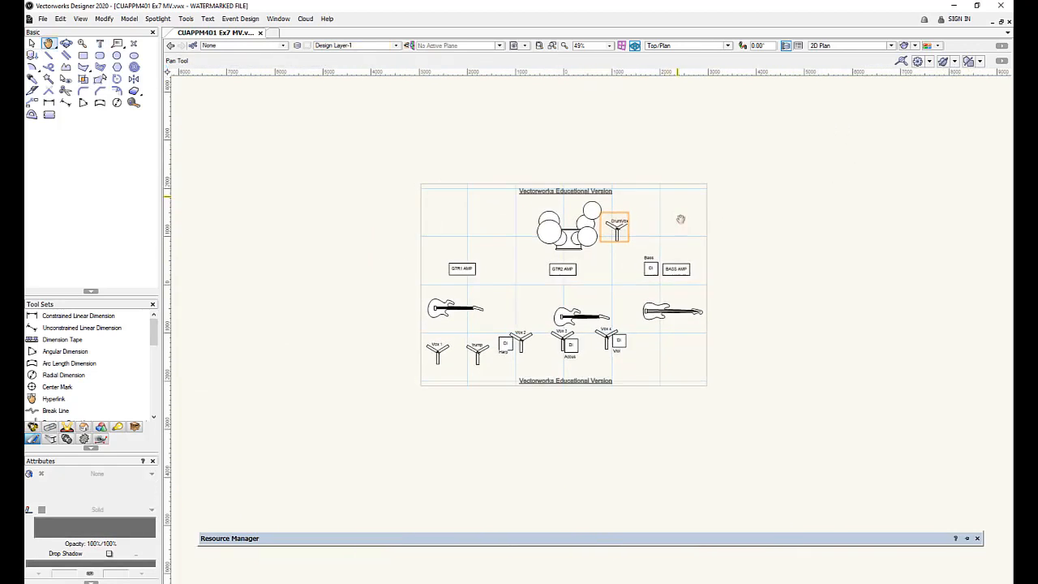
{"action": "scroll", "coordinate": [679, 248], "scroll_direction": "up", "scroll_amount": 3}
{"action": "scroll", "coordinate": [679, 248], "scroll_direction": "down", "scroll_amount": 2}
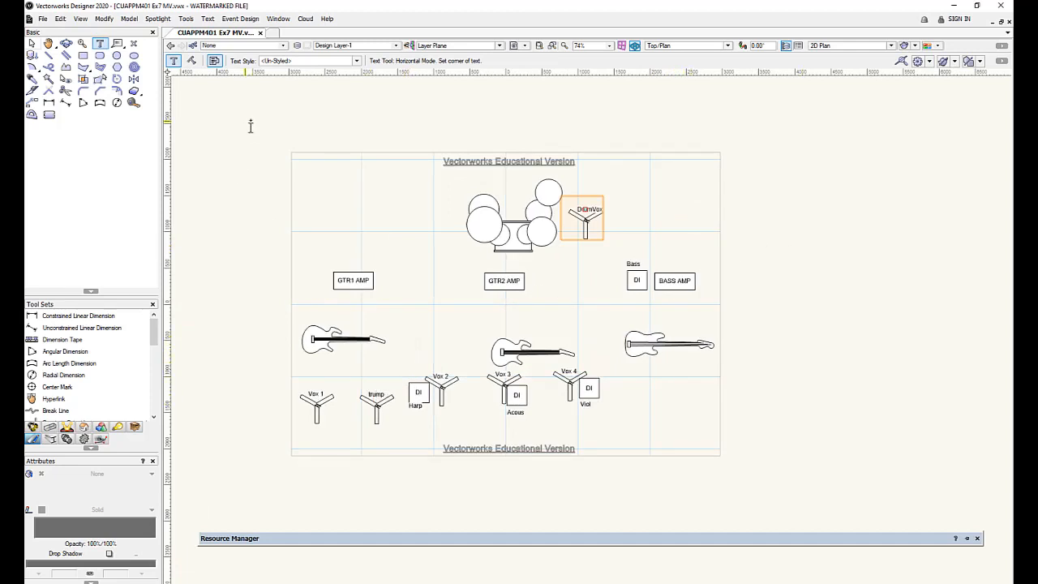
Copy the "trump" stand group to just upstage of the Harp DI box
{"action": "left_click", "coordinate": [33, 44]}
{"action": "left_click", "coordinate": [375, 403]}
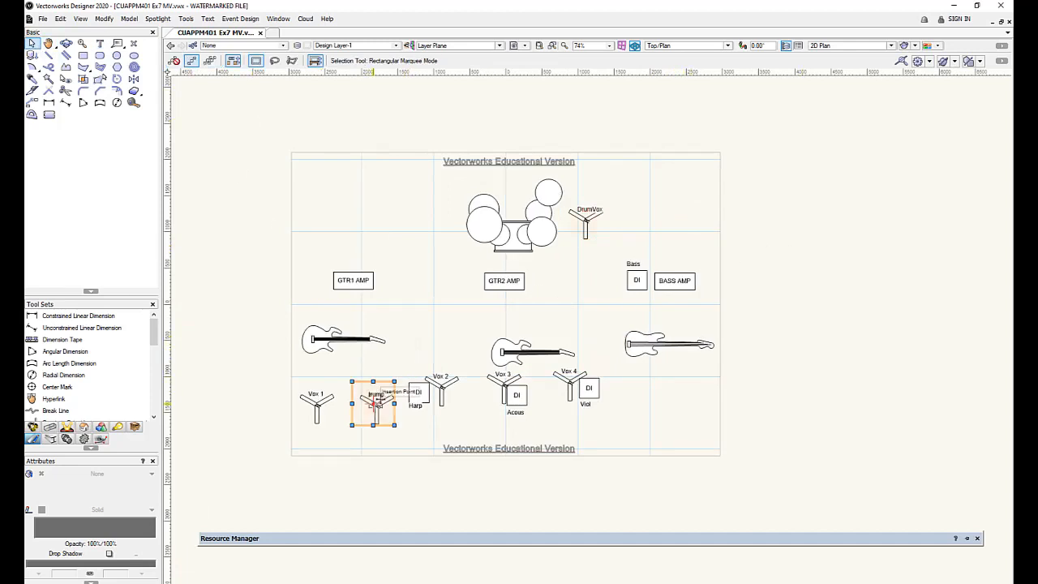
{"action": "left_click_drag", "start_coordinate": [373, 403], "coordinate": [412, 365], "text": "ctrl"}
{"action": "scroll", "coordinate": [416, 374], "scroll_direction": "up", "scroll_amount": 3}
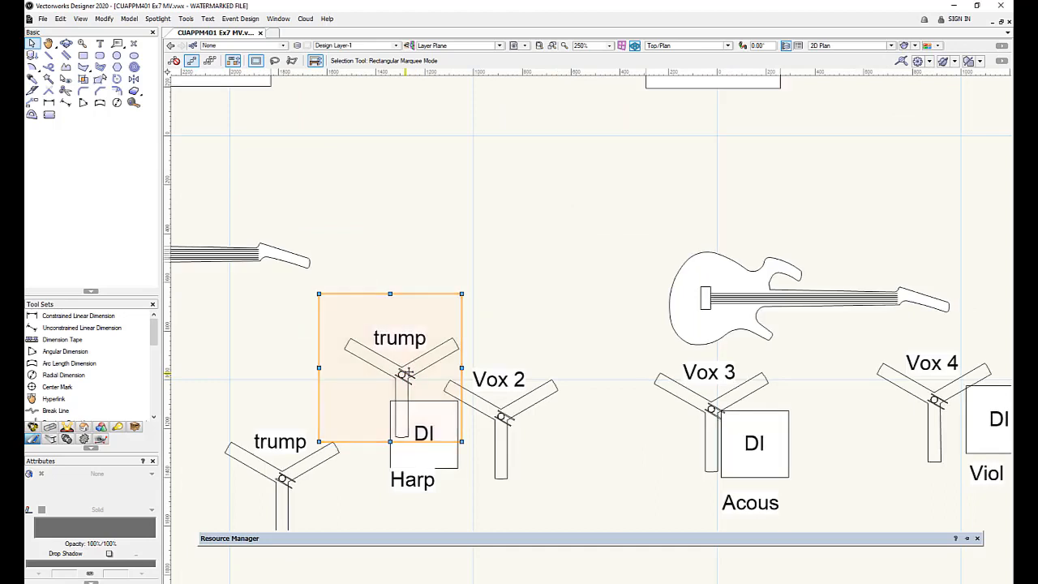
Change the label of the stand copy above the Harp DI box to "Sax"
{"action": "double_click", "coordinate": [406, 374]}
{"action": "double_click", "coordinate": [398, 339]}
{"action": "left_click_drag", "start_coordinate": [376, 338], "coordinate": [442, 341]}
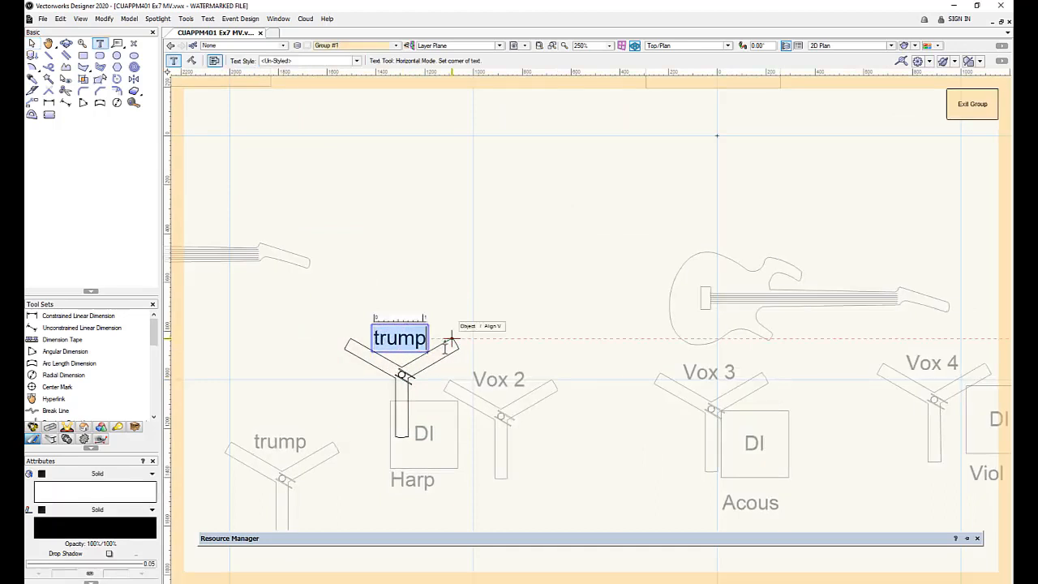
{"action": "type", "text": "Sax"}
{"action": "left_click", "coordinate": [972, 104]}
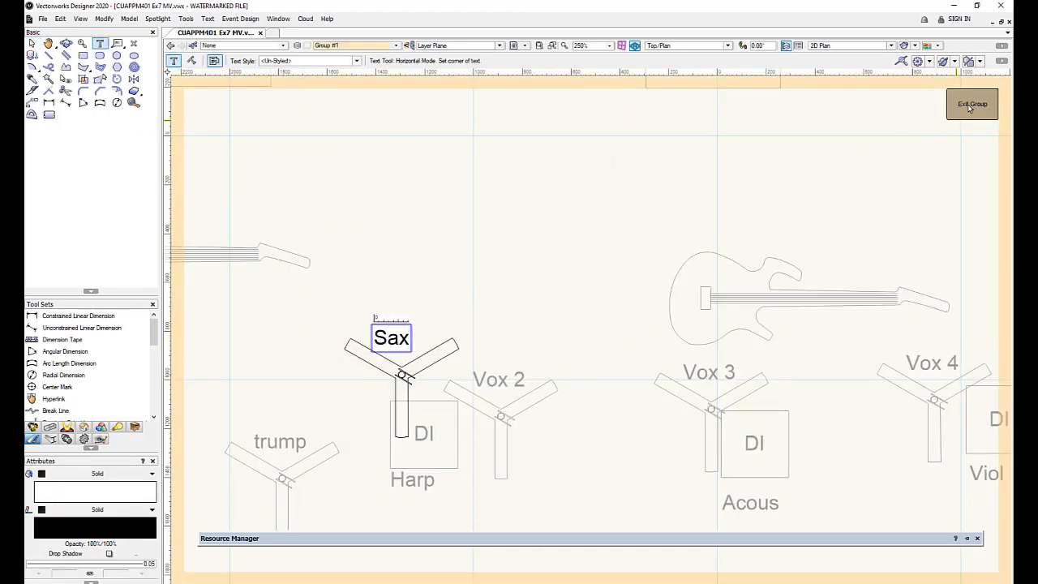
{"action": "key", "text": "x"}
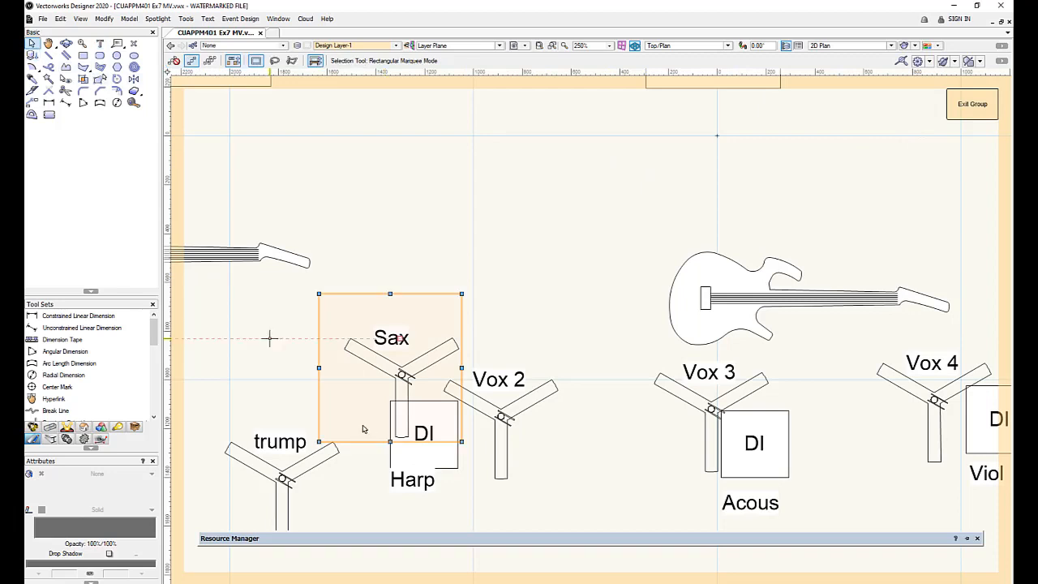
Move the Harp DI box downstage, clear of the "Sax" microphone stand
{"action": "left_click", "coordinate": [425, 444]}
{"action": "left_click_drag", "start_coordinate": [425, 434], "coordinate": [430, 498]}
{"action": "scroll", "coordinate": [449, 415], "scroll_direction": "down", "scroll_amount": 3}
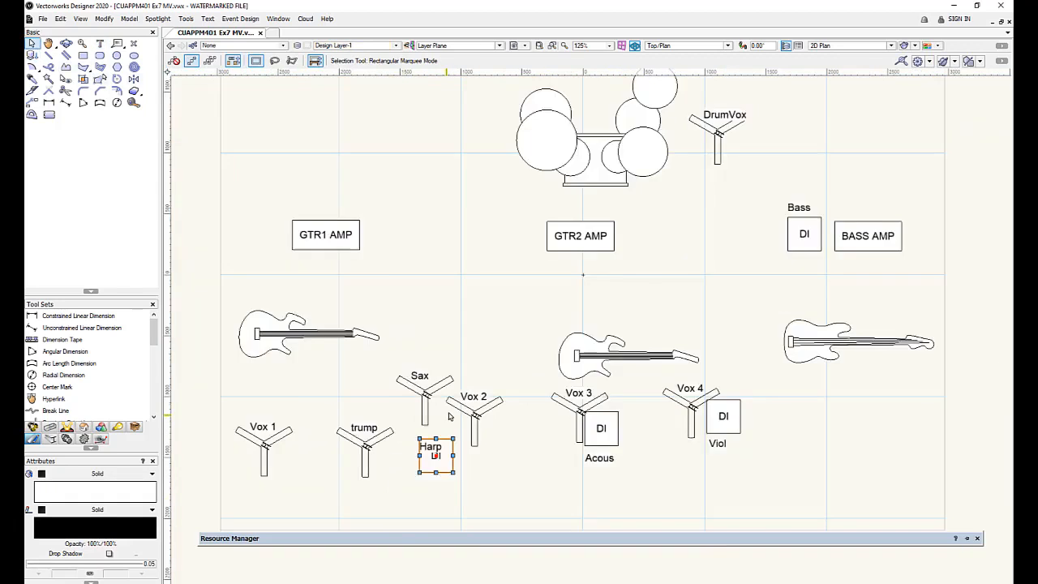
Move the "Vox 4" stand group to the other side of the Viol DI box, beneath the bass guitar
{"action": "middle_click_drag", "start_coordinate": [512, 392], "coordinate": [420, 351]}
{"action": "scroll", "coordinate": [418, 354], "scroll_direction": "up", "scroll_amount": 2}
{"action": "key", "text": "x"}
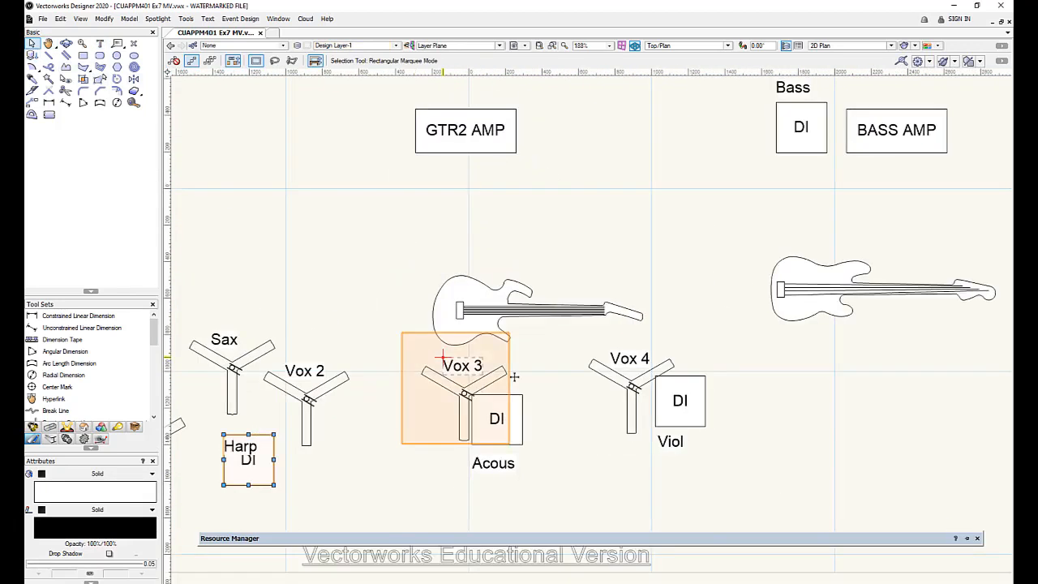
{"action": "left_click", "coordinate": [629, 381]}
{"action": "left_click_drag", "start_coordinate": [620, 381], "coordinate": [730, 378]}
{"action": "scroll", "coordinate": [655, 381], "scroll_direction": "down", "scroll_amount": 2}
{"action": "scroll", "coordinate": [655, 381], "scroll_direction": "down", "scroll_amount": 2}
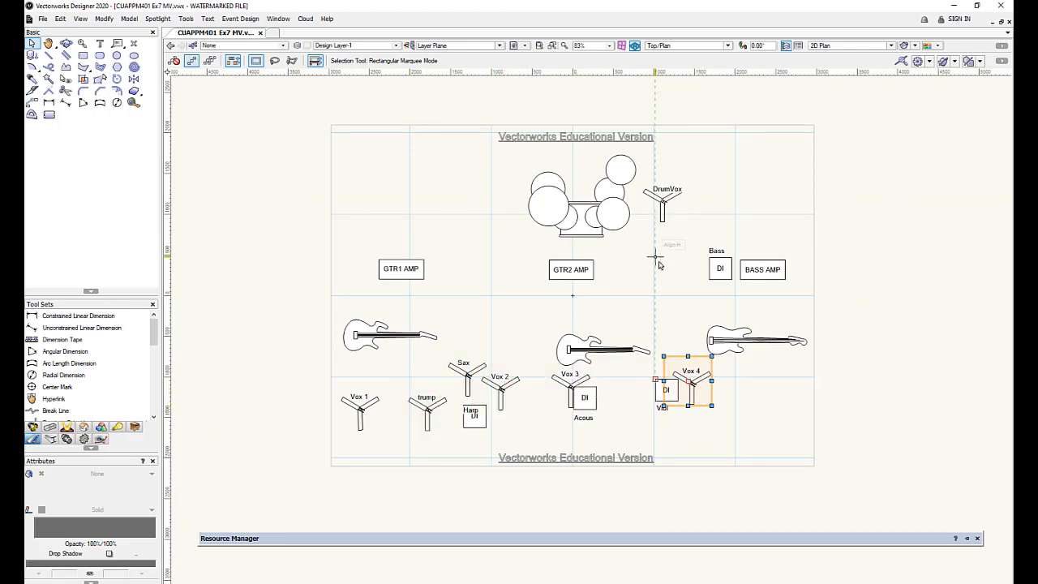
{"action": "left_click", "coordinate": [780, 446]}
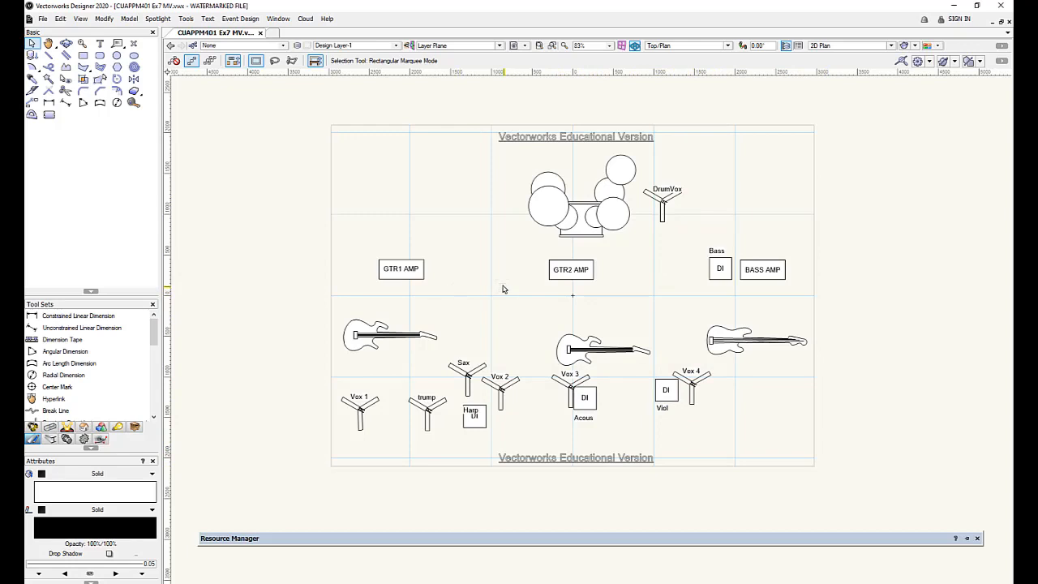
Search all resource libraries for "qsc k12"
{"action": "mouse_move", "coordinate": [426, 539]}
{"action": "left_click_drag", "start_coordinate": [425, 539], "coordinate": [400, 198]}
{"action": "left_click", "coordinate": [569, 211]}
{"action": "left_click_drag", "start_coordinate": [580, 211], "coordinate": [437, 207]}
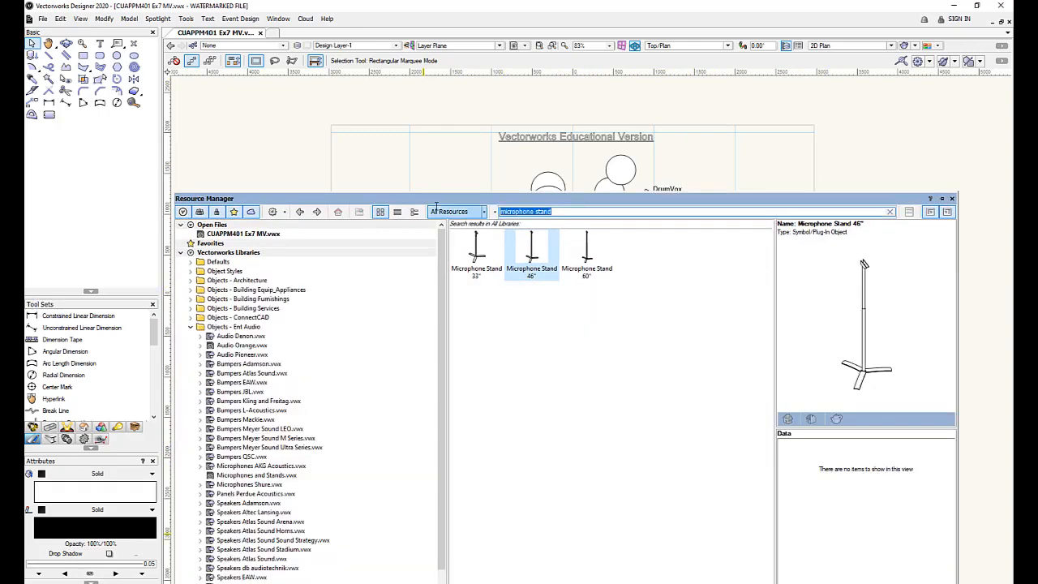
{"action": "type", "text": "qsc k12"}
{"action": "key", "text": "Return"}
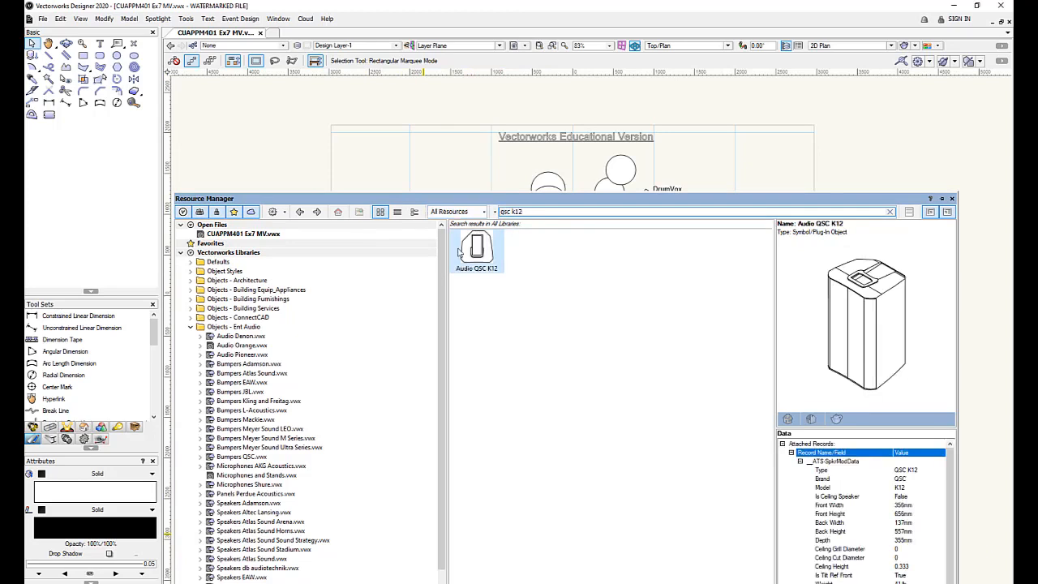
Insert the Audio QSC K12 speaker symbol beside the stage near Vox 1, merging the conflicting format and turning the speaker slightly clockwise
{"action": "double_click", "coordinate": [499, 260]}
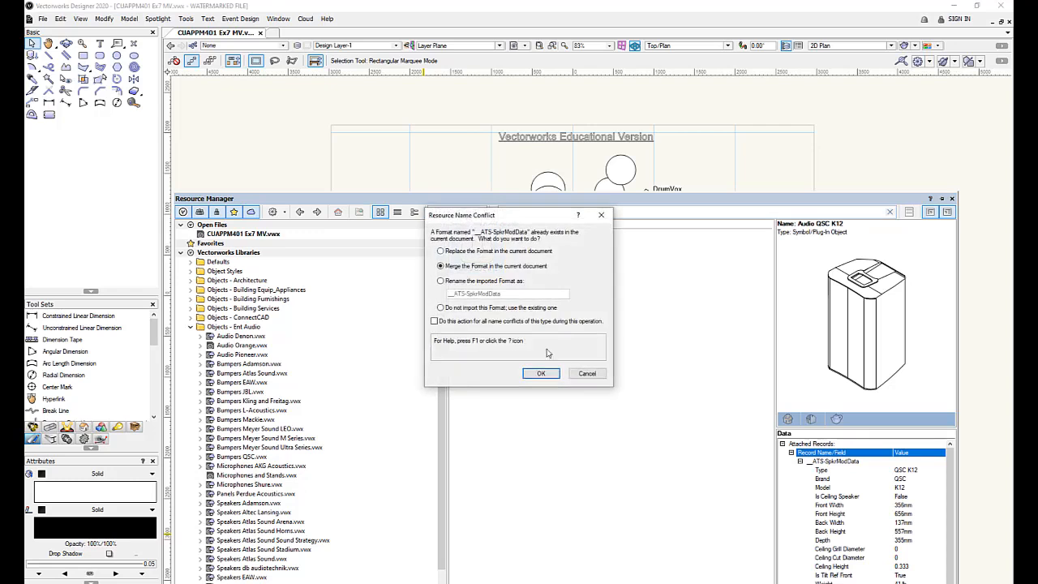
{"action": "left_click", "coordinate": [538, 373]}
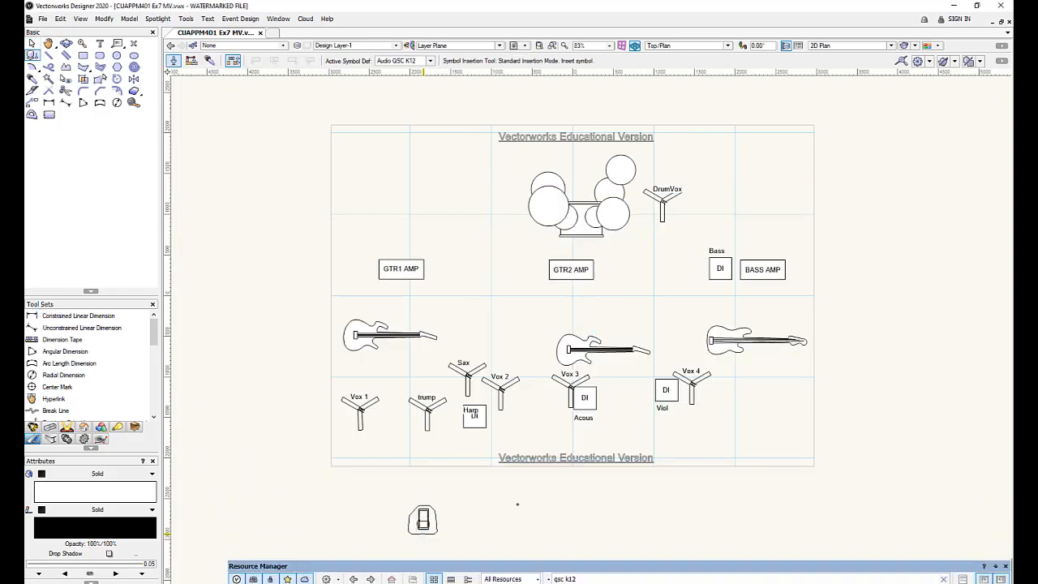
{"action": "left_click", "coordinate": [307, 355]}
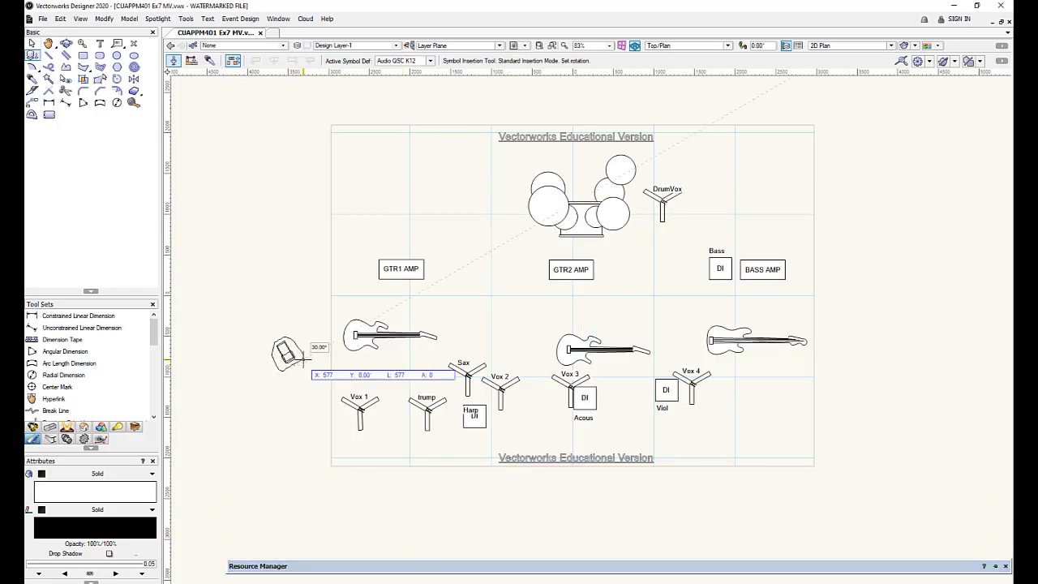
{"action": "left_click", "coordinate": [234, 347]}
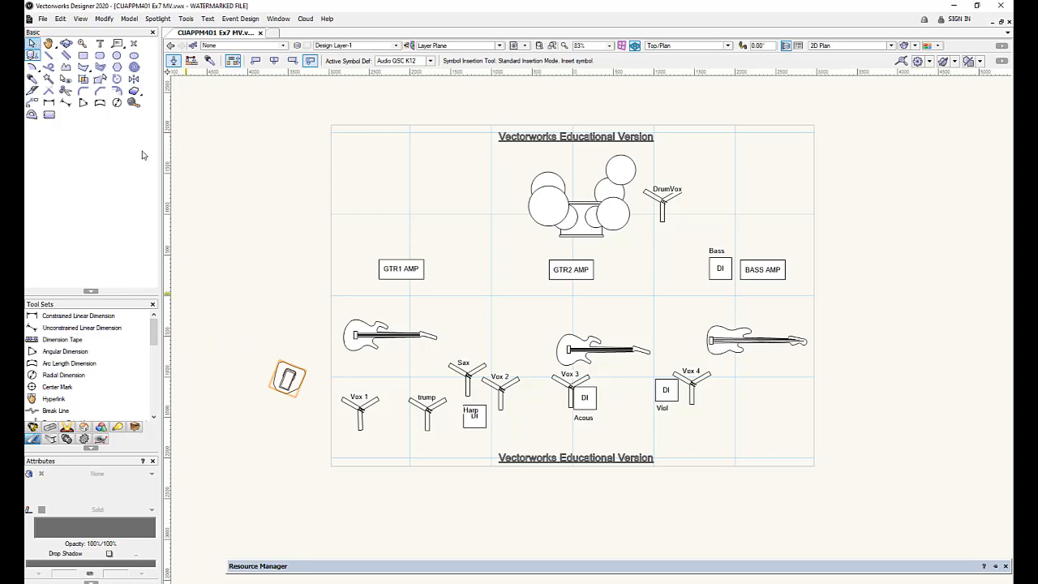
Move the QSC K12 speaker onto the stage, directly in front of the "Vox 1" stand
{"action": "left_click", "coordinate": [31, 43]}
{"action": "left_click_drag", "start_coordinate": [274, 373], "coordinate": [343, 444]}
{"action": "scroll", "coordinate": [343, 445], "scroll_direction": "up", "scroll_amount": 4}
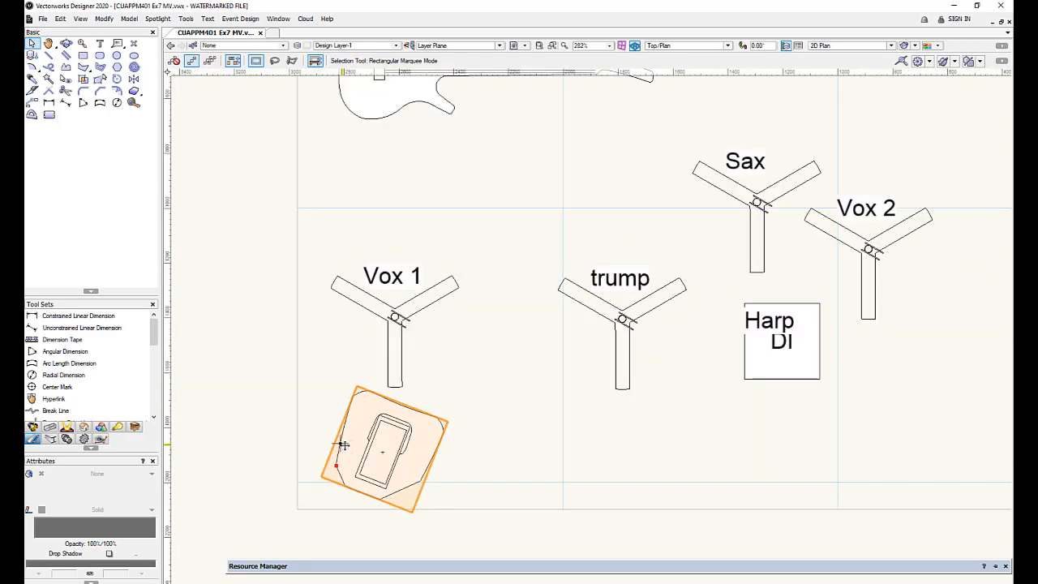
Rotate the QSC K12 speaker in front of Vox 1 by -15°
{"action": "left_click", "coordinate": [103, 17]}
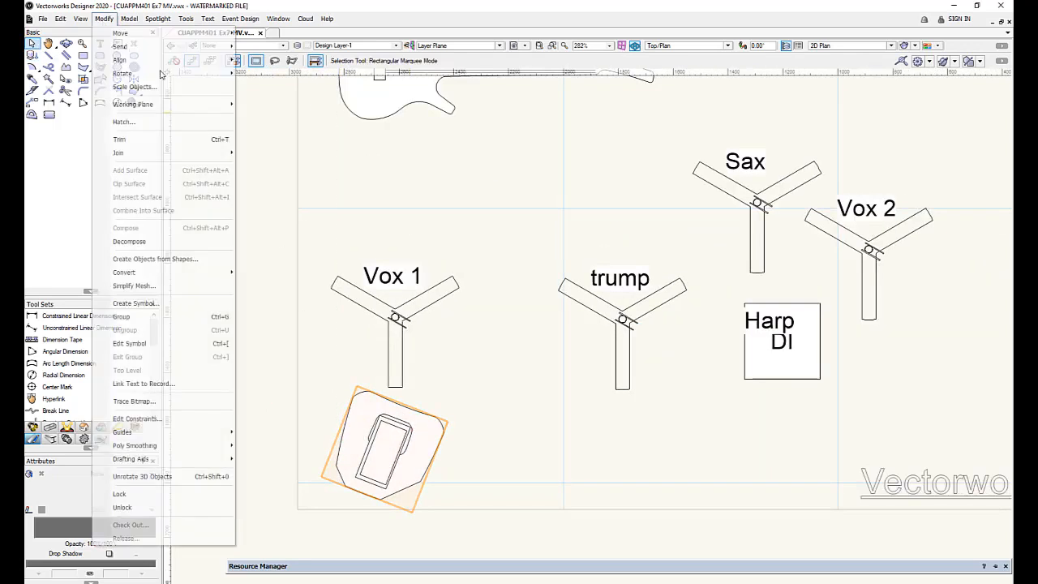
{"action": "mouse_move", "coordinate": [198, 75]}
{"action": "left_click", "coordinate": [259, 75]}
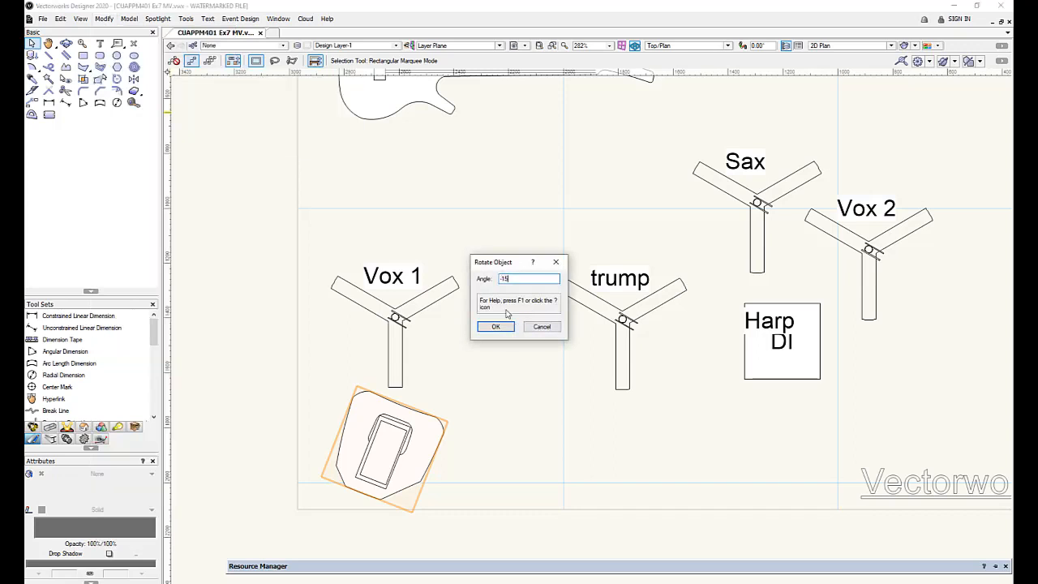
{"action": "key", "text": "Return"}
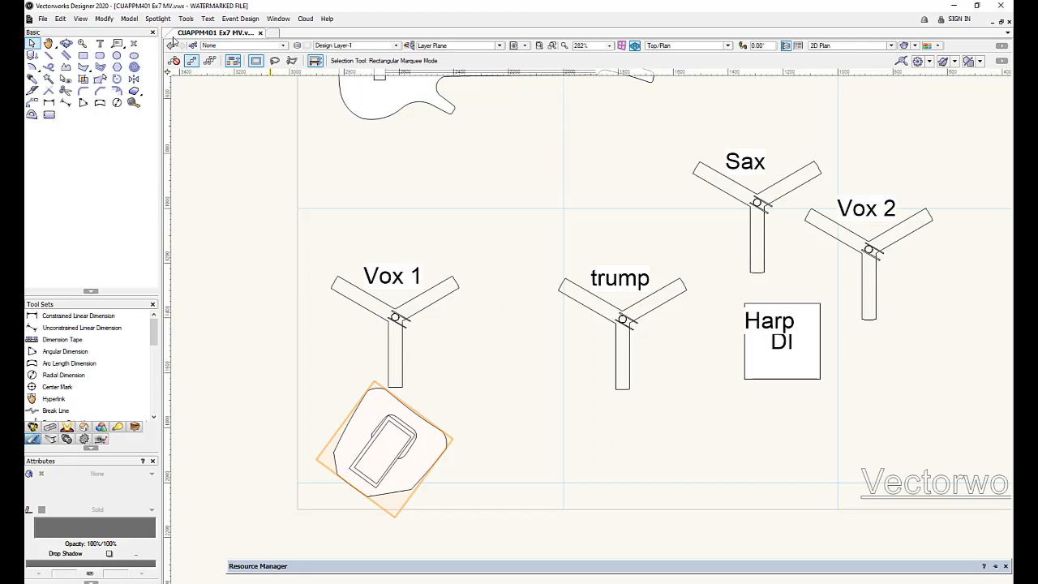
Rotate the speaker in front of Vox 1 counterclockwise until it sits nearly square to the stage's front edge
{"action": "left_click", "coordinate": [104, 18]}
{"action": "mouse_move", "coordinate": [188, 75]}
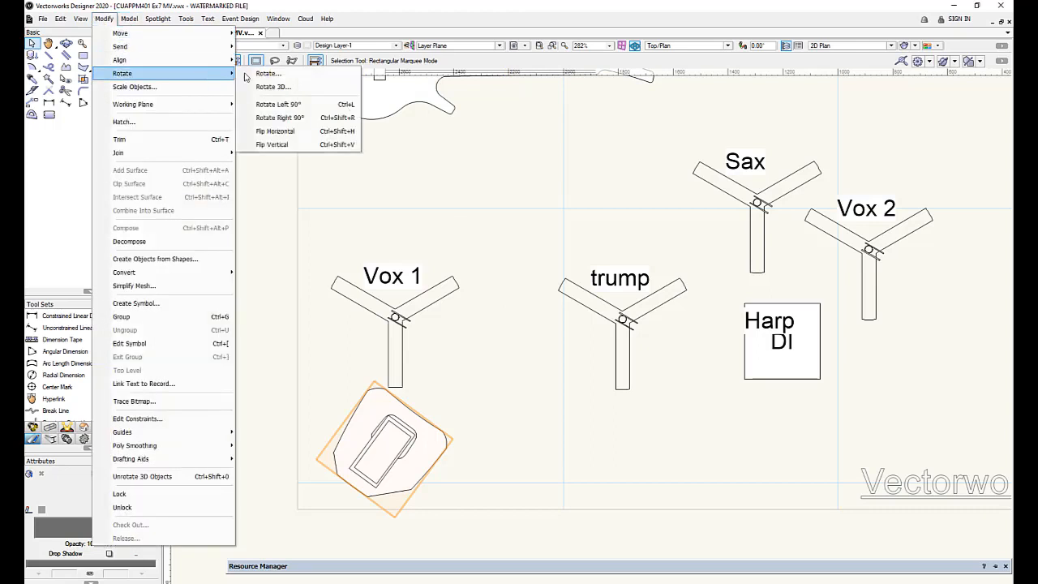
{"action": "left_click", "coordinate": [260, 74]}
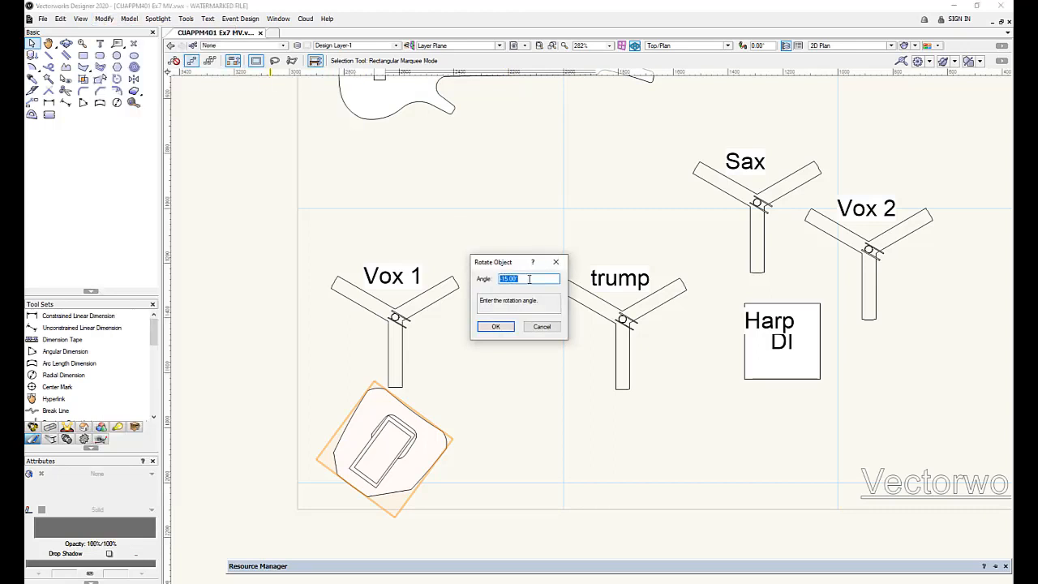
{"action": "type", "text": "15"}
{"action": "key", "text": "Return"}
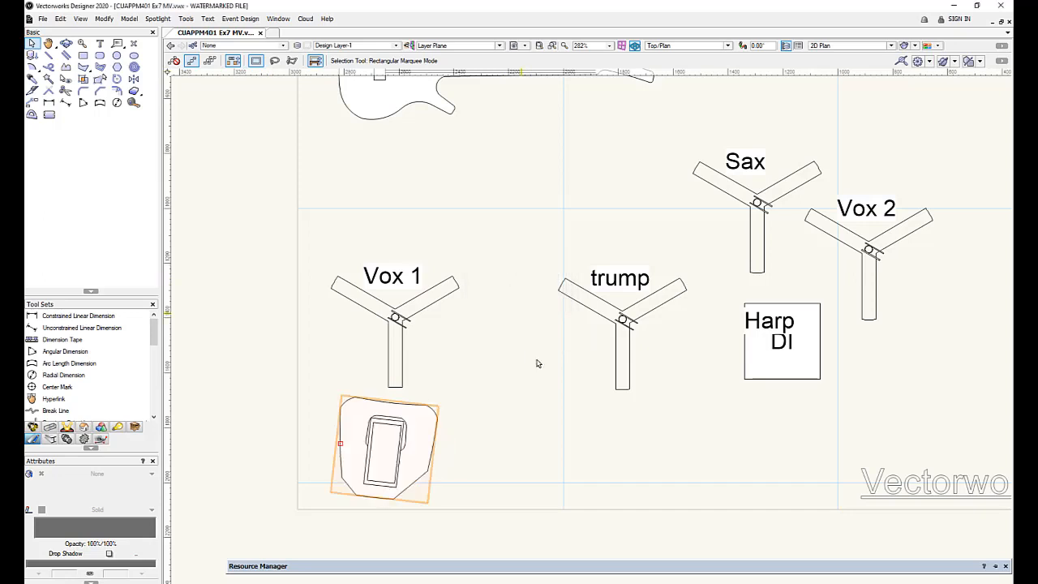
{"action": "left_click", "coordinate": [526, 358]}
Add the text label "FB1 Gtr1" beneath the speaker in front of Vox 1
{"action": "left_click", "coordinate": [99, 43]}
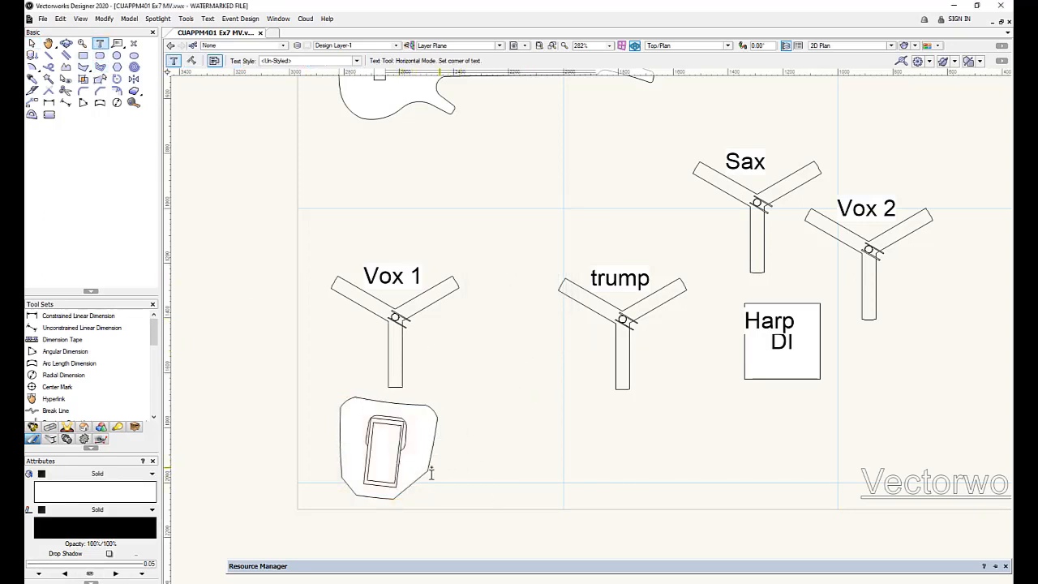
{"action": "left_click", "coordinate": [341, 510]}
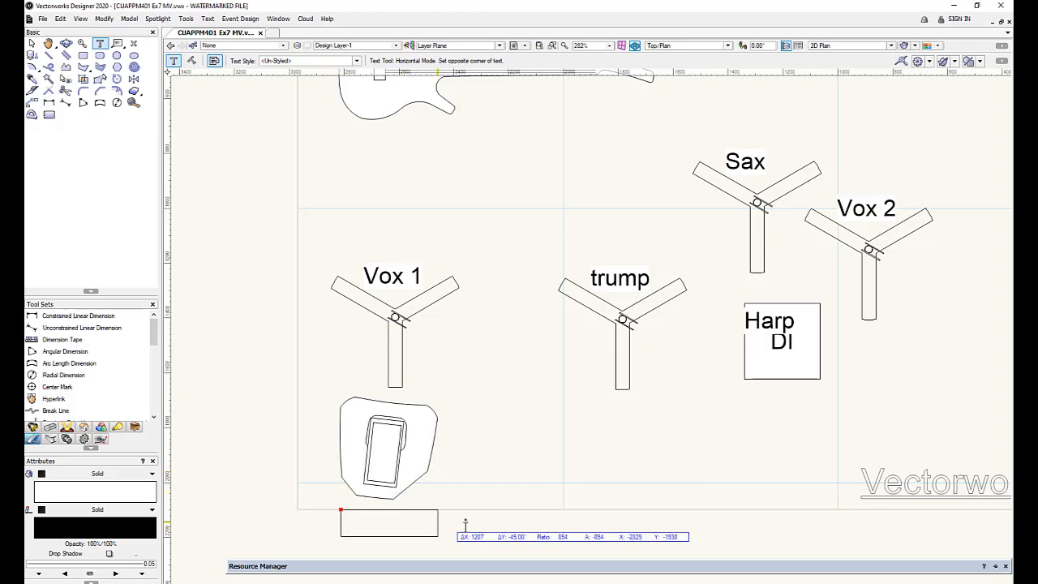
{"action": "left_click", "coordinate": [475, 537]}
{"action": "type", "text": "FB1 Gtr1"}
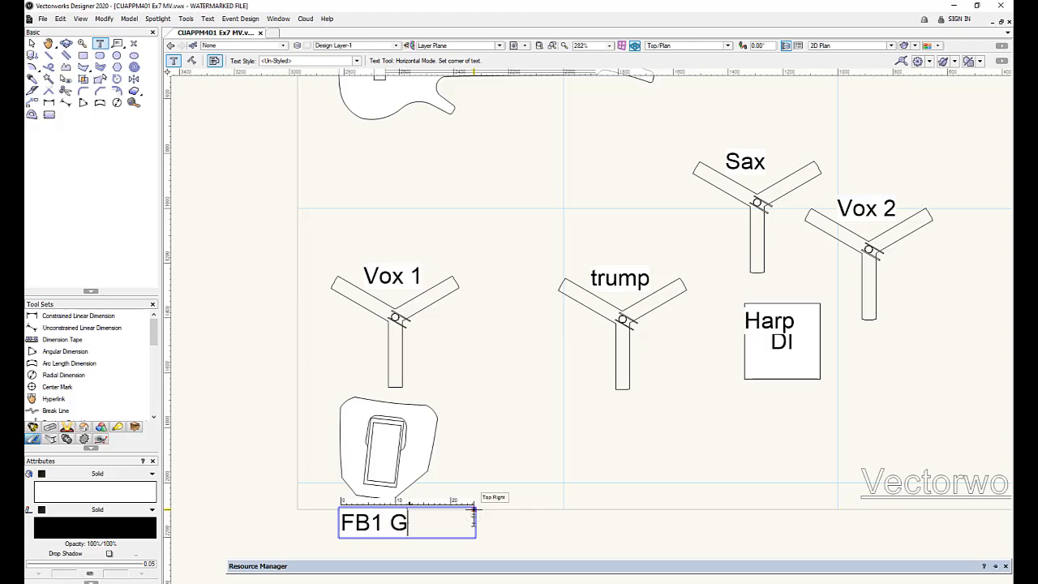
{"action": "left_click", "coordinate": [33, 43]}
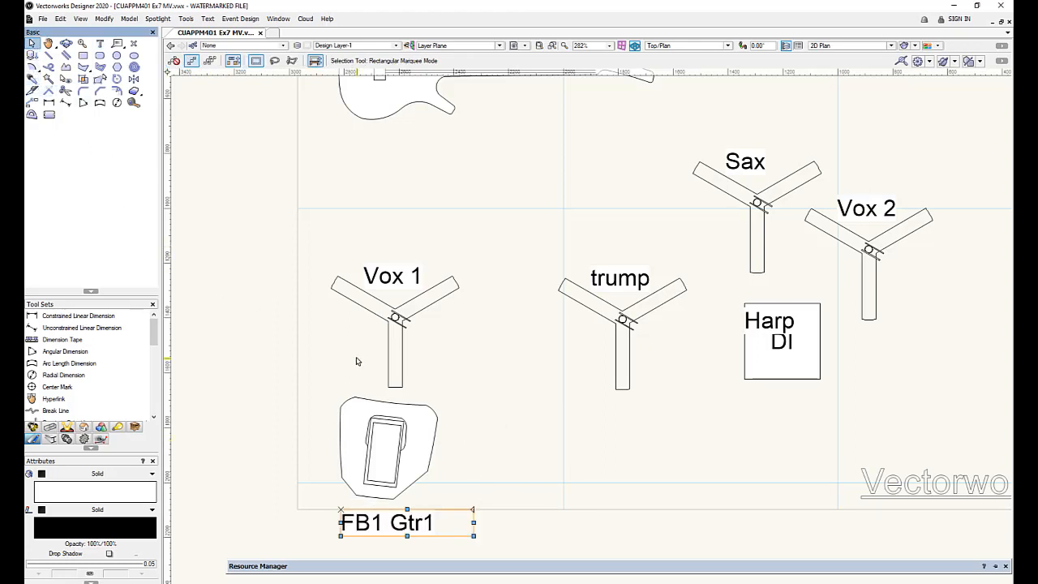
Move the "Vox 1" stand group slightly upstage, away from the FB1 speaker
{"action": "scroll", "coordinate": [356, 357], "scroll_direction": "up", "scroll_amount": 1}
{"action": "scroll", "coordinate": [415, 406], "scroll_direction": "down", "scroll_amount": 2}
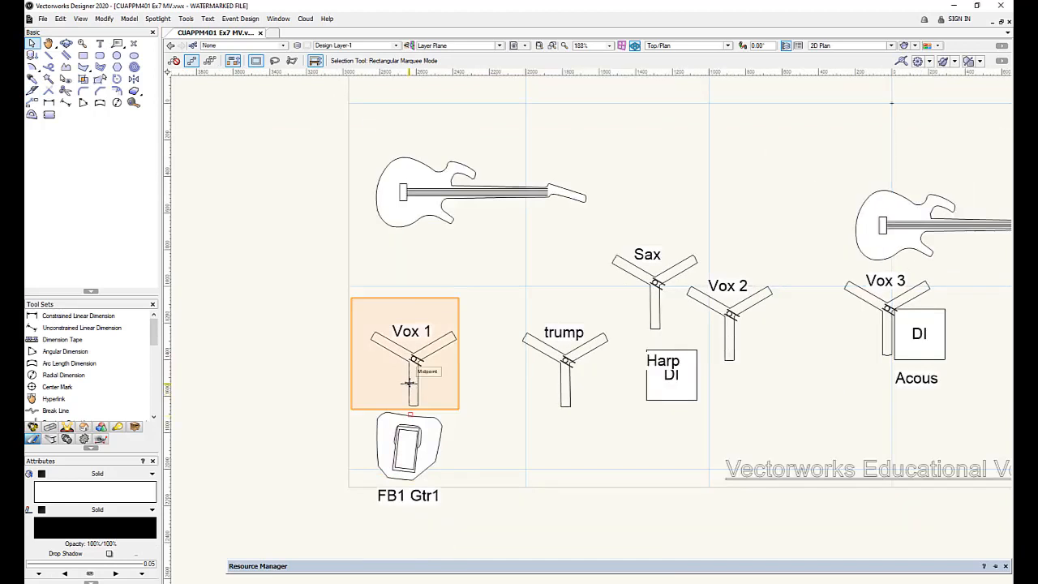
{"action": "left_click", "coordinate": [410, 383]}
{"action": "left_click_drag", "start_coordinate": [409, 354], "coordinate": [416, 323]}
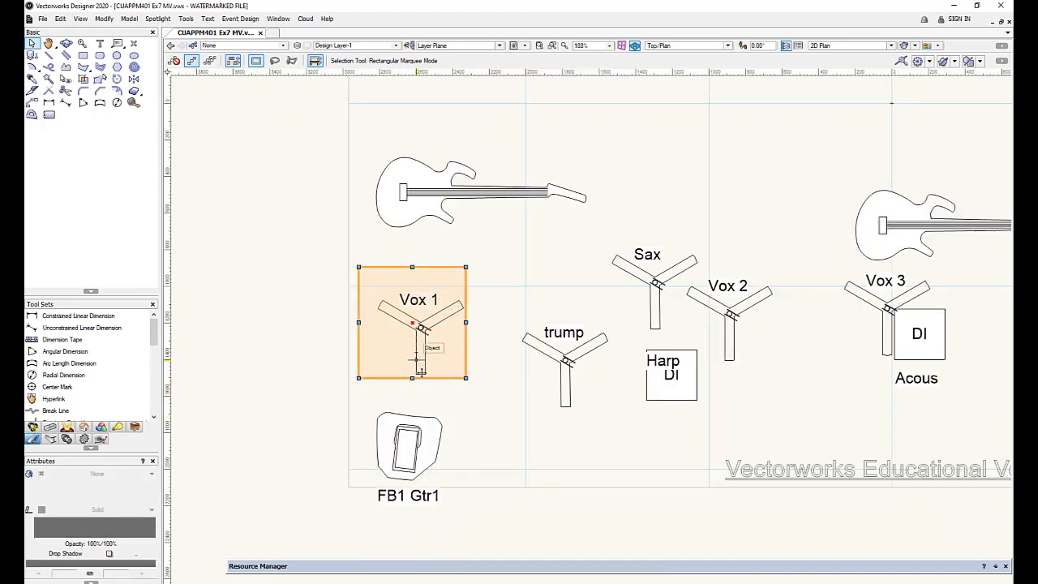
Move the FB1 speaker and its label closer to the "Vox 1" stand and place a duplicate of both beside the "trump" stand
{"action": "left_click", "coordinate": [410, 442]}
{"action": "left_click_drag", "start_coordinate": [415, 446], "coordinate": [514, 395]}
{"action": "key", "text": "ctrl+d"}
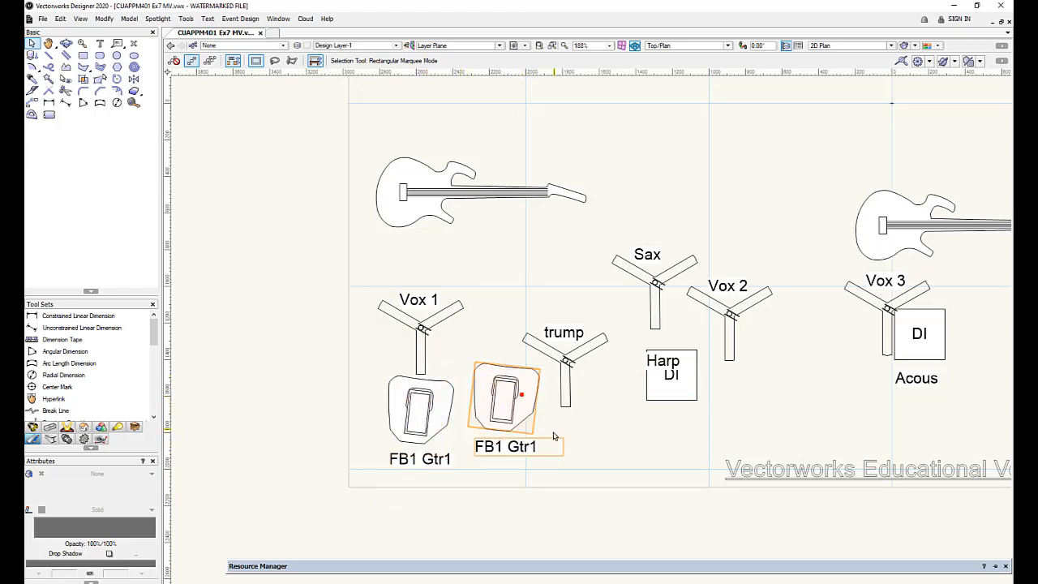
Change the duplicated speaker's label to "FB2 Trum"
{"action": "double_click", "coordinate": [506, 447]}
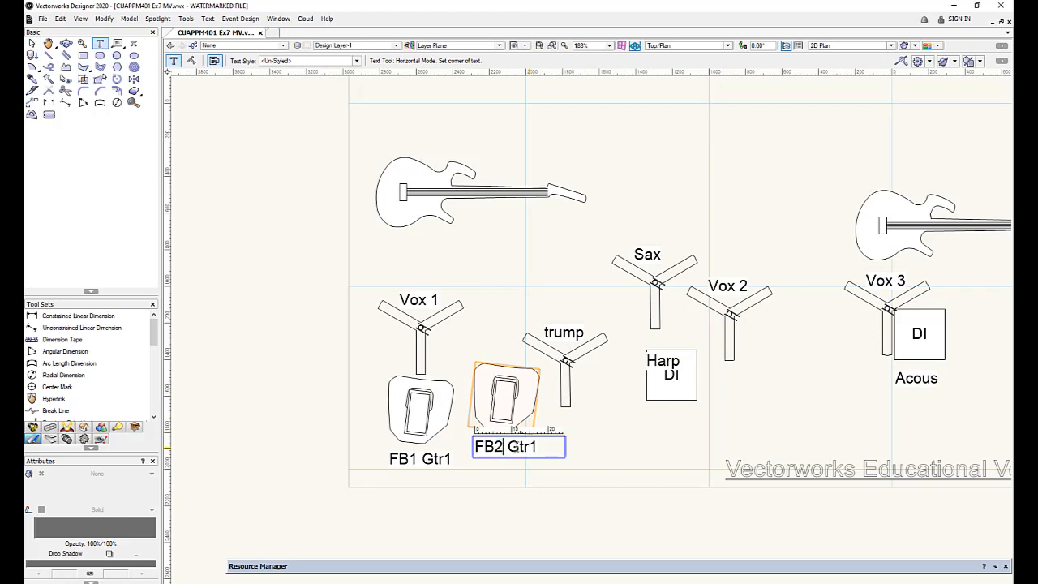
{"action": "left_click_drag", "start_coordinate": [510, 447], "coordinate": [565, 448]}
{"action": "type", "text": "Trum"}
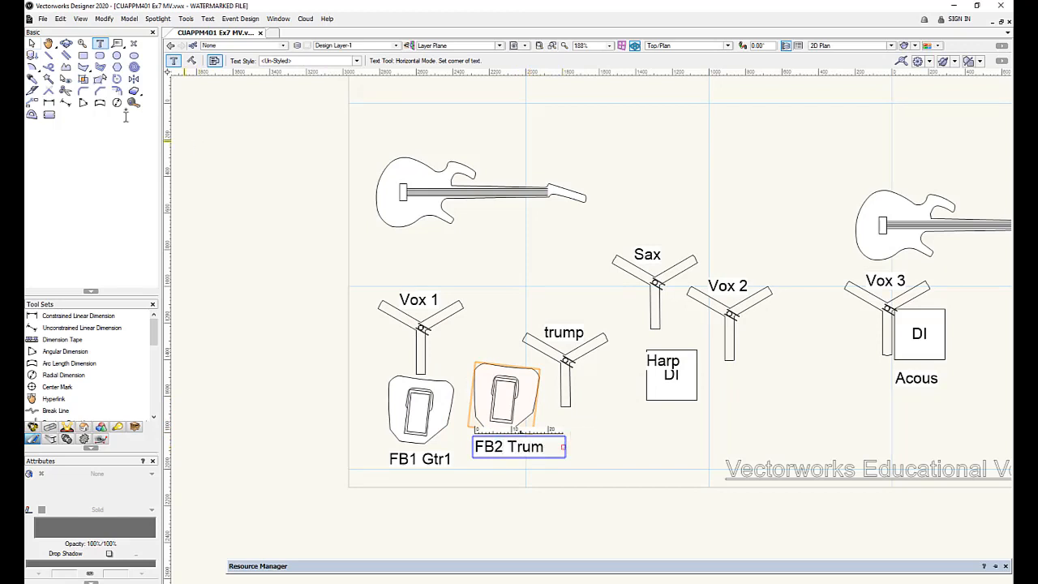
Place a duplicate of the FB2 speaker and label in front of the "Vox 2" stand and change its label to "FB2 sax"
{"action": "left_click", "coordinate": [32, 43]}
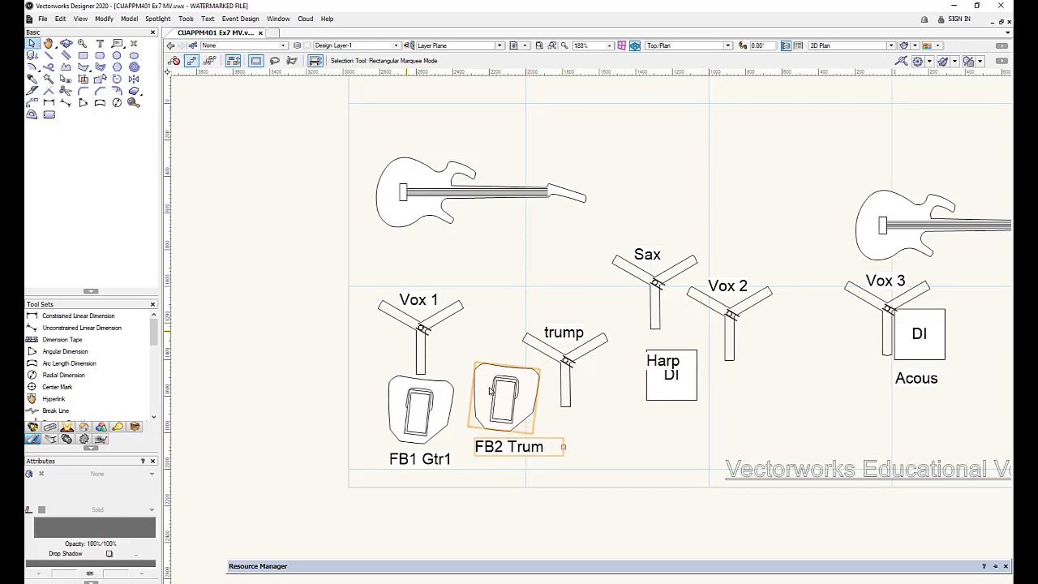
{"action": "left_click_drag", "start_coordinate": [503, 418], "coordinate": [742, 403]}
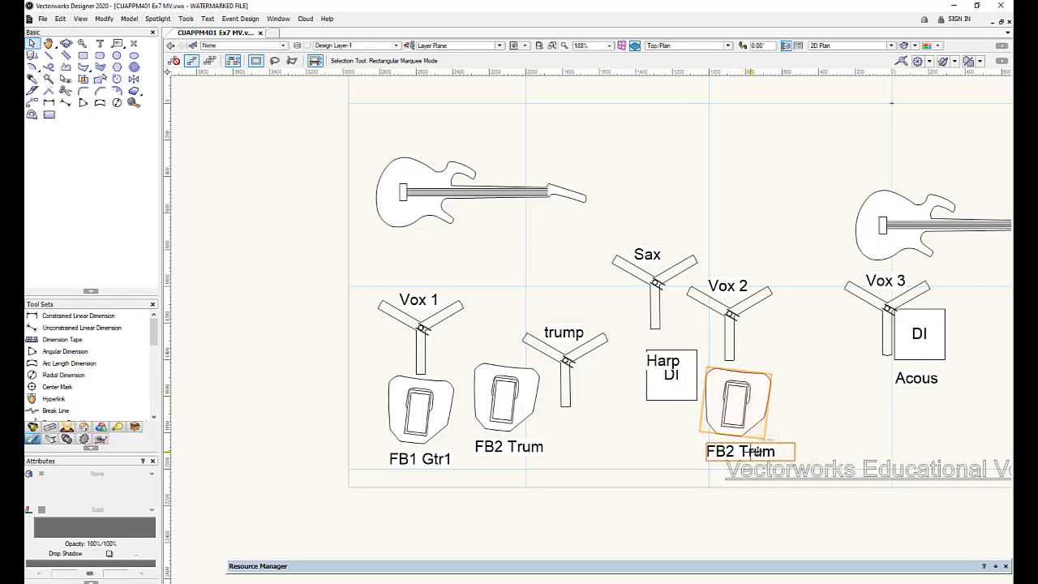
{"action": "double_click", "coordinate": [754, 451]}
{"action": "double_click", "coordinate": [785, 452]}
{"action": "type", "text": "sax"}
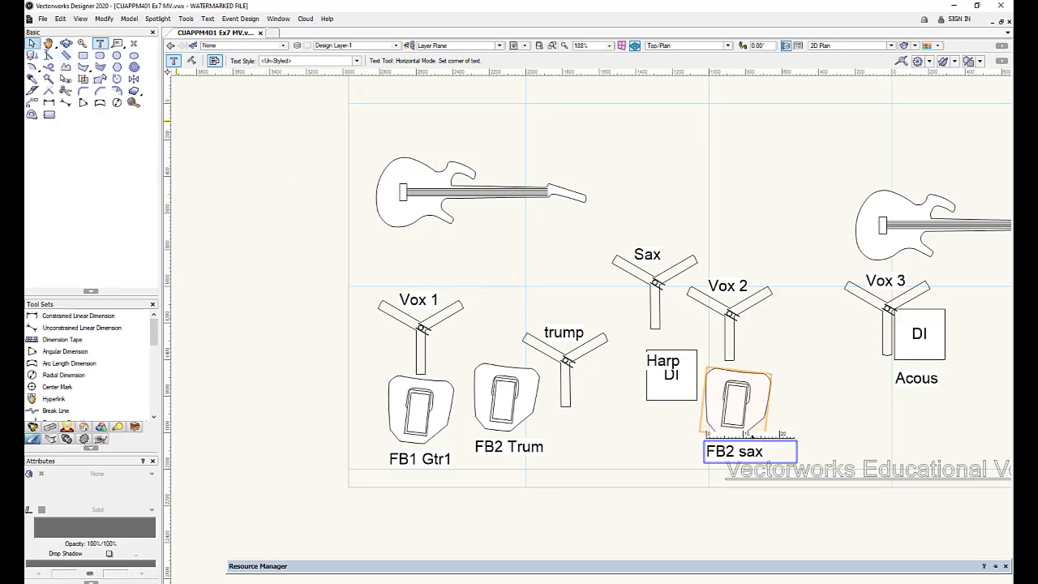
{"action": "key", "text": "Escape"}
Place a duplicate of the sax speaker and label in front of the "Vox 3" stand and change its label to "FB4 Gtr2"
{"action": "scroll", "coordinate": [276, 218], "scroll_direction": "down", "scroll_amount": 5}
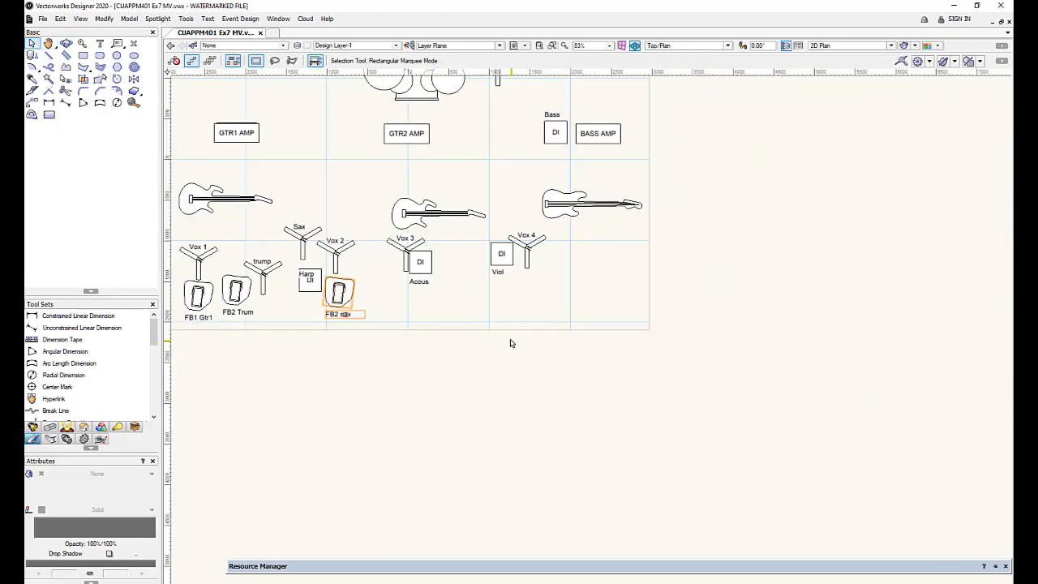
{"action": "key", "text": "ctrl+d"}
{"action": "left_click_drag", "start_coordinate": [267, 254], "coordinate": [405, 309]}
{"action": "scroll", "coordinate": [402, 310], "scroll_direction": "up", "scroll_amount": 6}
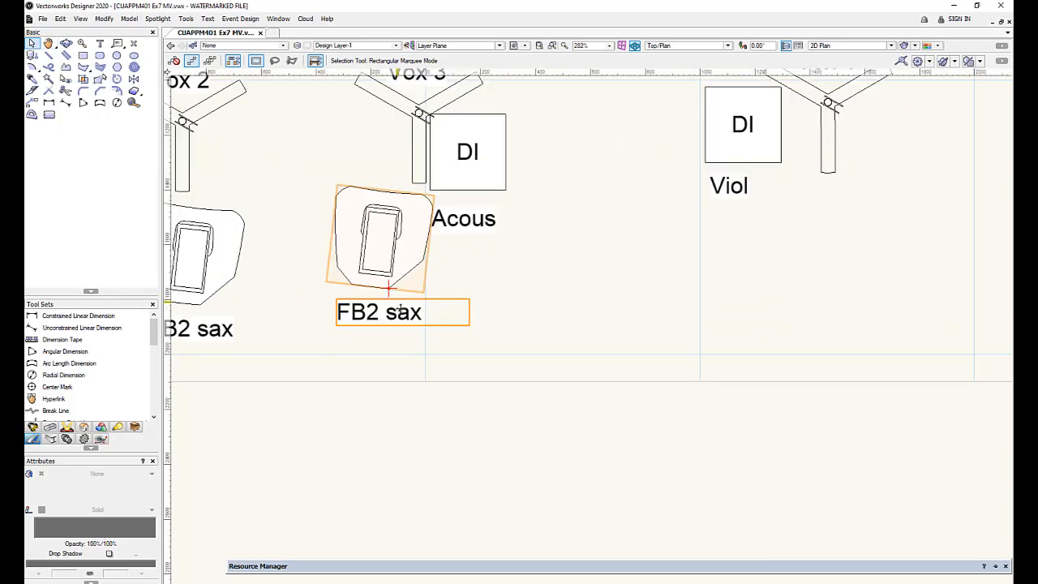
{"action": "double_click", "coordinate": [368, 311]}
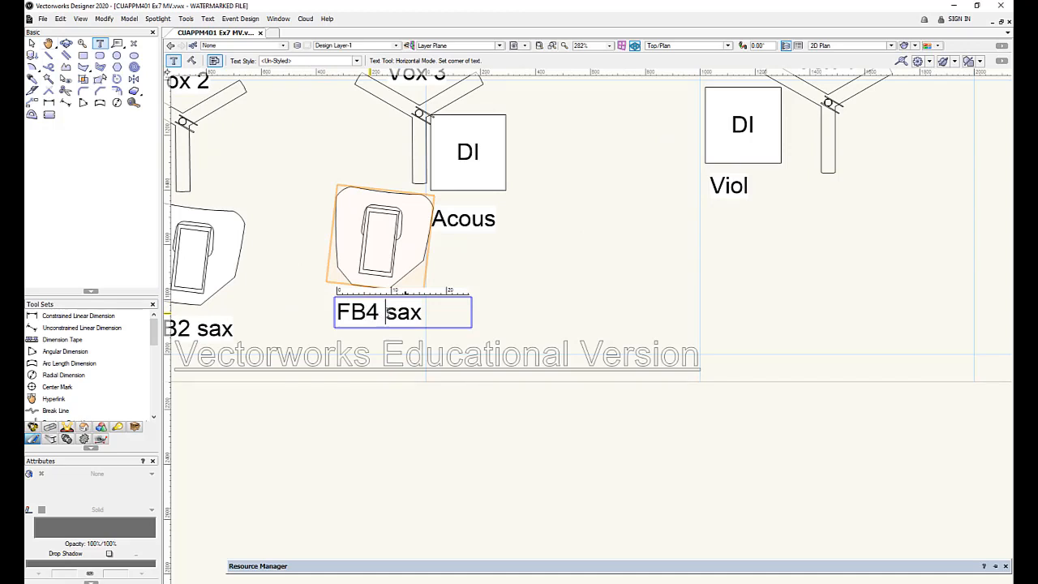
{"action": "left_click_drag", "start_coordinate": [385, 312], "coordinate": [443, 313]}
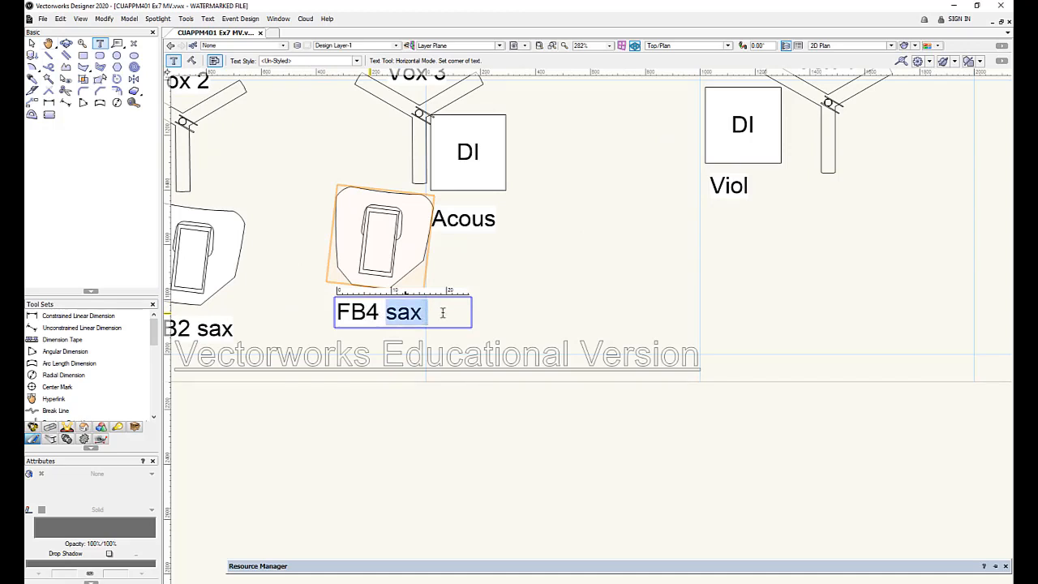
{"action": "type", "text": "Gtr2"}
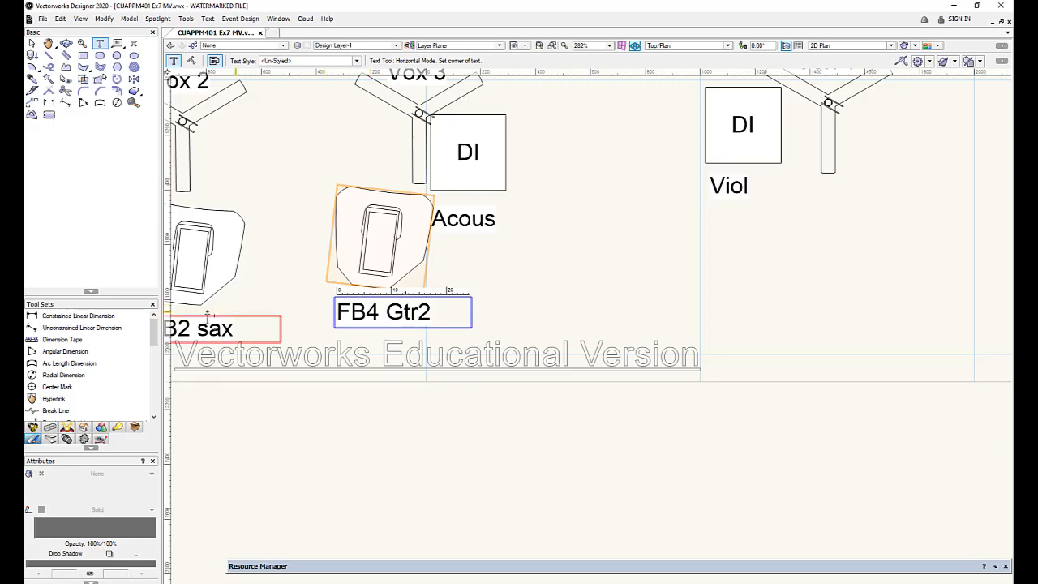
Correct the label of the speaker in front of "Vox 2" to "FB3 sax"
{"action": "left_click", "coordinate": [401, 374]}
{"action": "key", "text": "space"}
{"action": "left_click_drag", "start_coordinate": [402, 374], "coordinate": [495, 400]}
{"action": "left_click", "coordinate": [271, 354]}
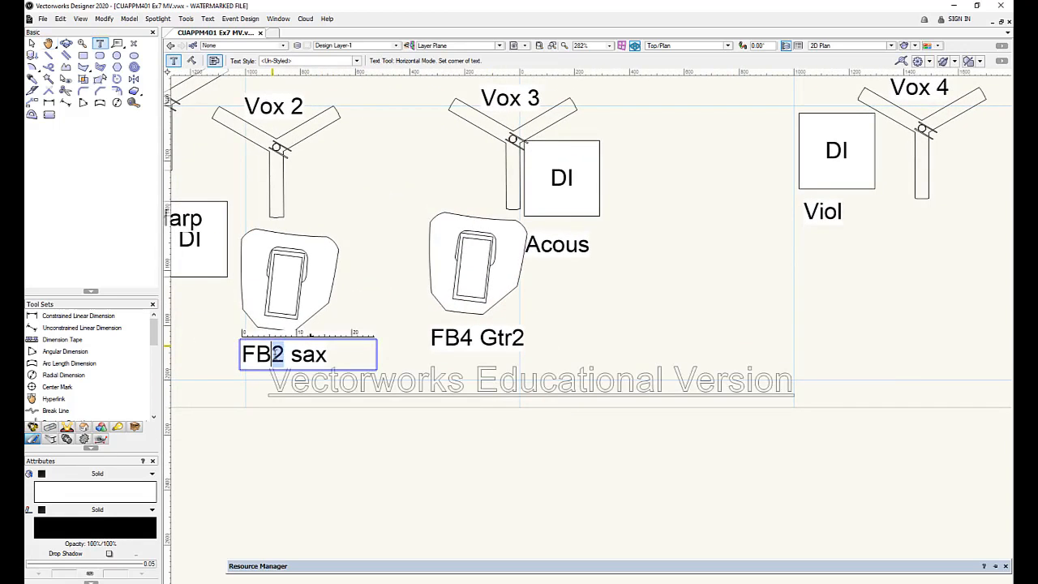
{"action": "left_click", "coordinate": [31, 45]}
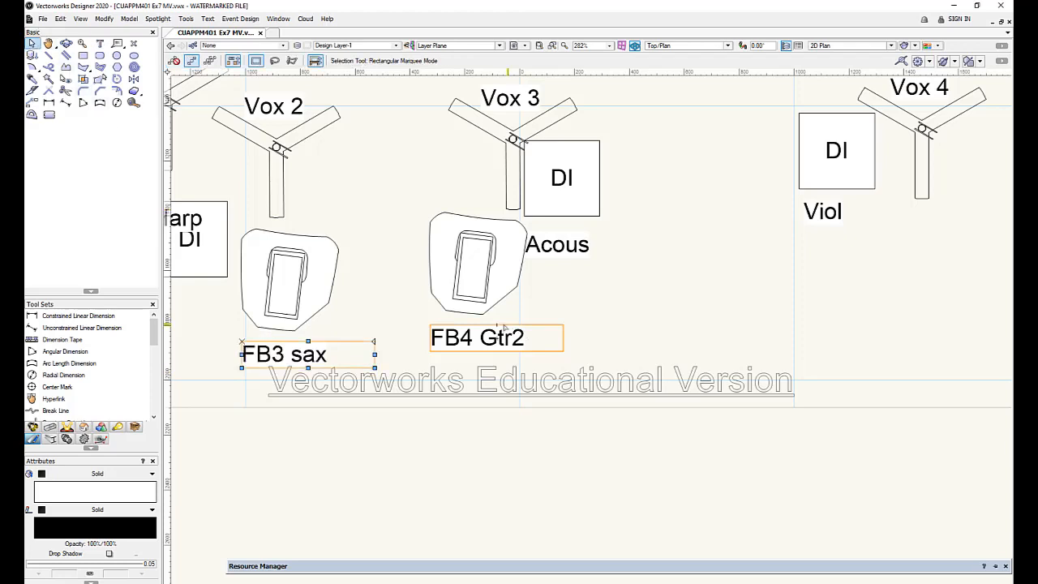
Place a duplicate of the FB4 speaker and label in front of the "Viol" DI box and change its label to "FB5 Viol"
{"action": "left_click_drag", "start_coordinate": [478, 285], "coordinate": [807, 280]}
{"action": "double_click", "coordinate": [834, 357]}
{"action": "left_click_drag", "start_coordinate": [807, 357], "coordinate": [930, 354]}
{"action": "type", "text": "5 Viol"}
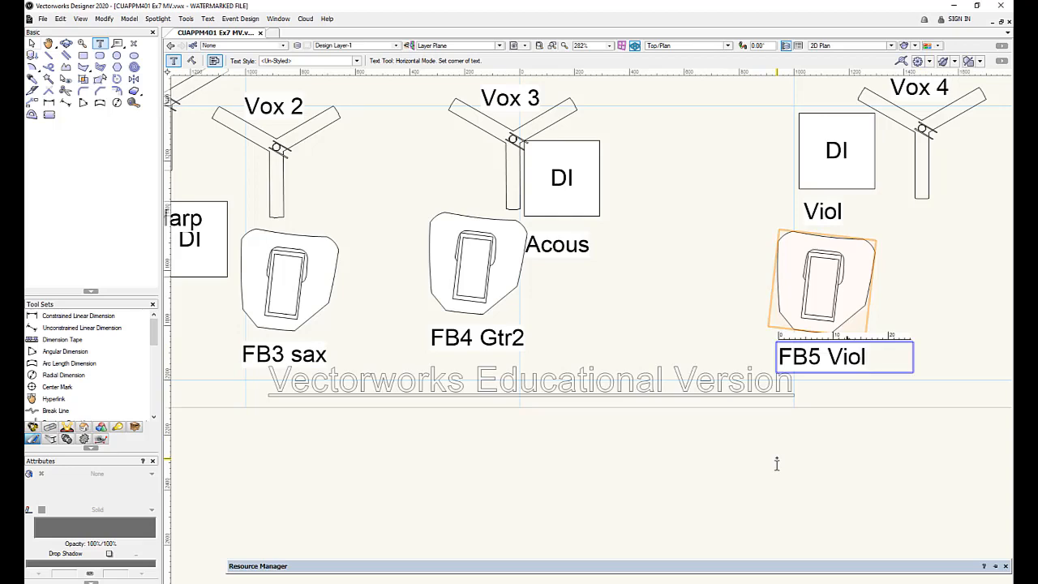
{"action": "left_click", "coordinate": [777, 462]}
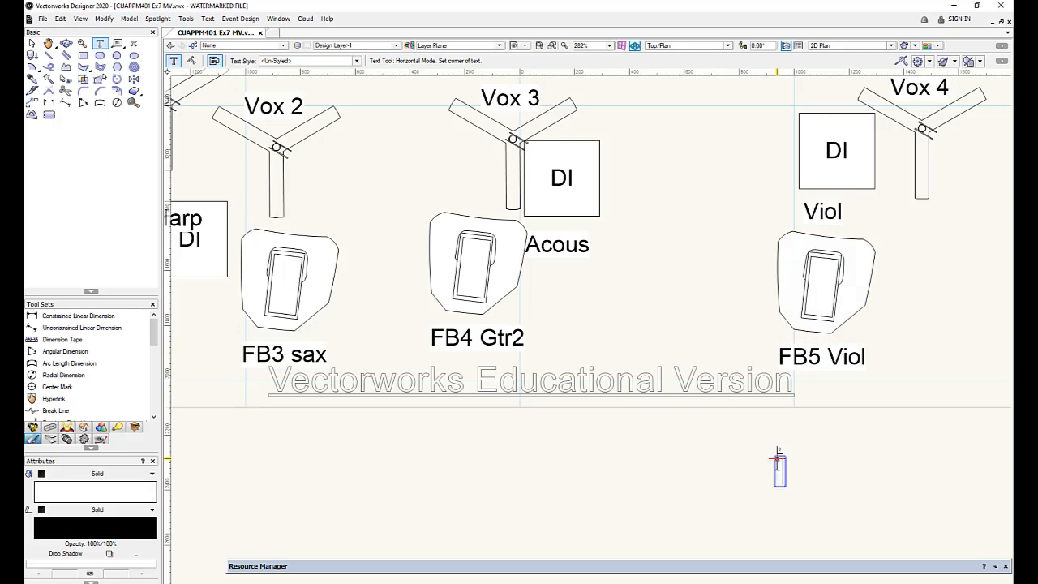
Duplicate the FB5 speaker and its label and place the copy downstage of the bass guitar
{"action": "key", "text": "space"}
{"action": "left_click_drag", "start_coordinate": [713, 452], "coordinate": [420, 469]}
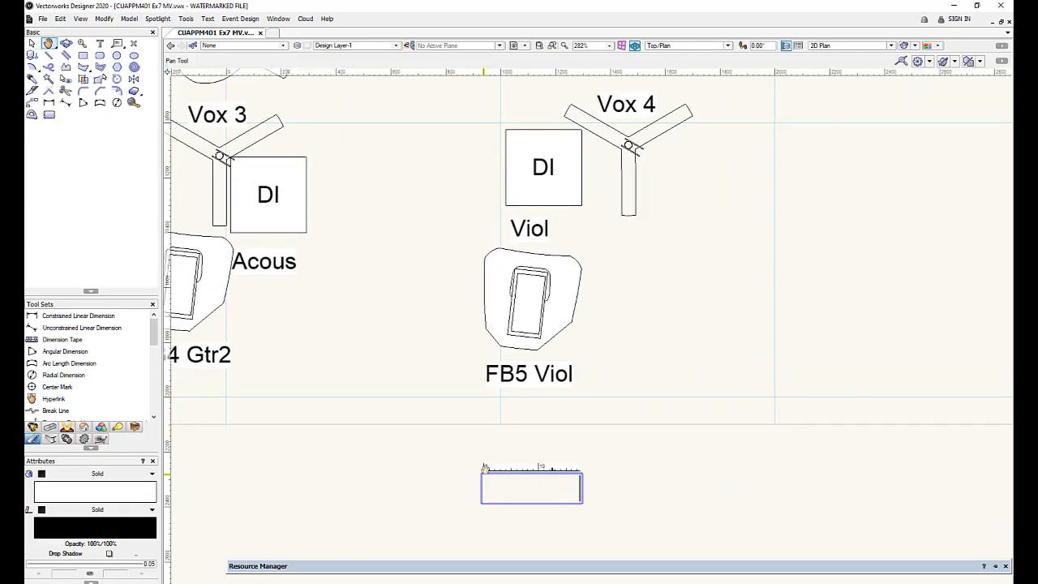
{"action": "left_click", "coordinate": [525, 325]}
{"action": "left_click", "coordinate": [30, 44]}
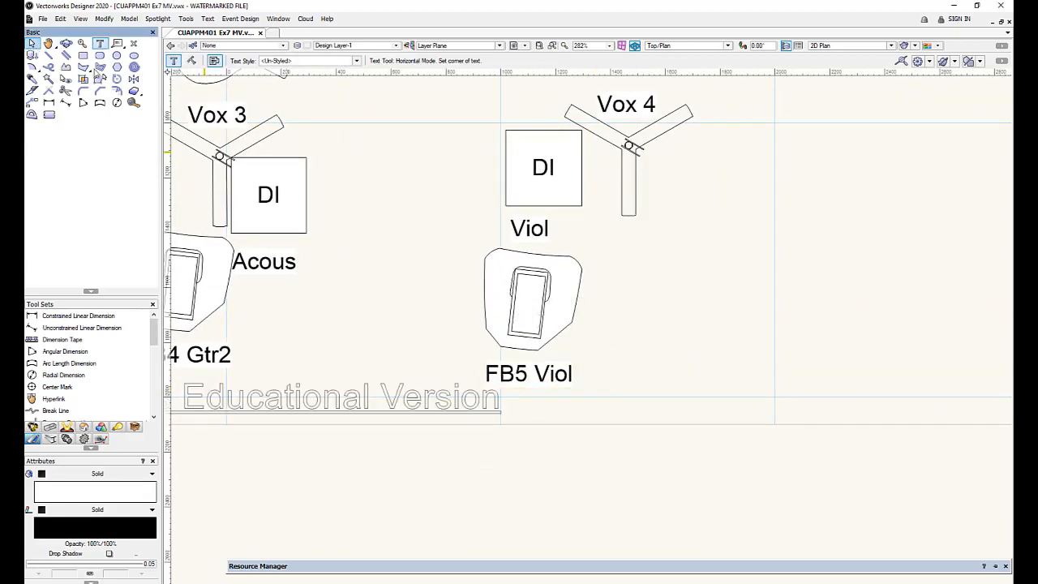
{"action": "left_click", "coordinate": [526, 281]}
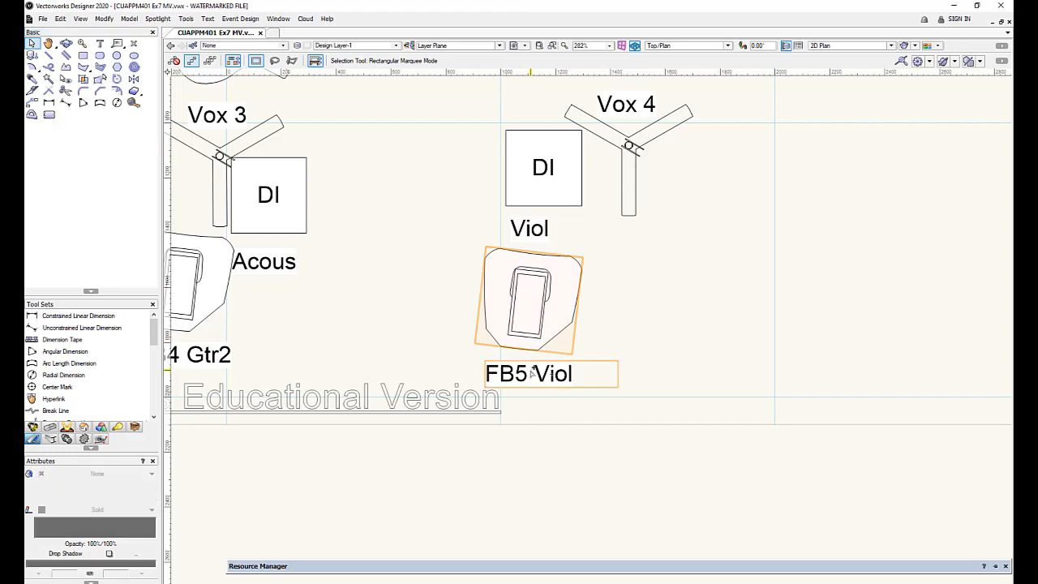
{"action": "left_click_drag", "start_coordinate": [531, 372], "coordinate": [515, 426]}
{"action": "key", "text": "z"}
{"action": "left_click_drag", "start_coordinate": [669, 296], "coordinate": [670, 296]}
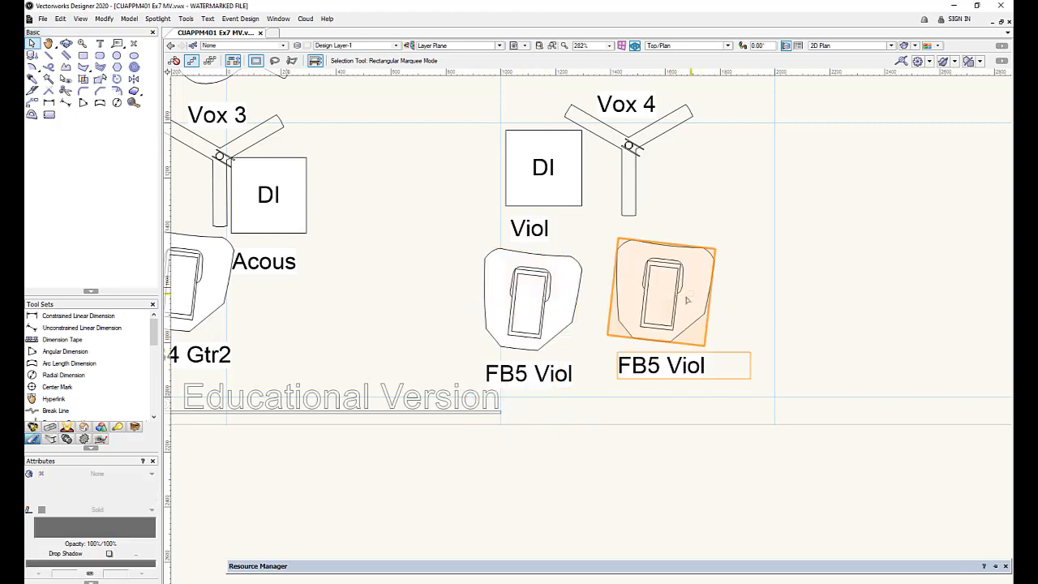
{"action": "middle_click_drag", "start_coordinate": [767, 304], "coordinate": [521, 363]}
{"action": "left_click_drag", "start_coordinate": [428, 347], "coordinate": [565, 331]}
Change the label of the speaker in front of the bass guitar to "FB6 Bass"
{"action": "double_click", "coordinate": [551, 401]}
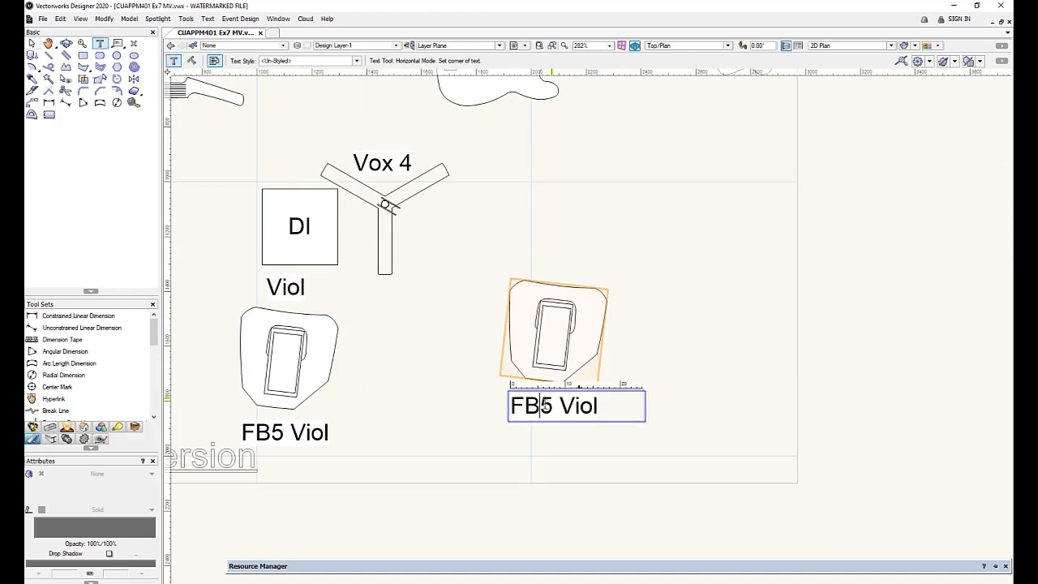
{"action": "key", "text": "shift+Left"}
{"action": "type", "text": "6"}
{"action": "left_click_drag", "start_coordinate": [558, 405], "coordinate": [667, 397]}
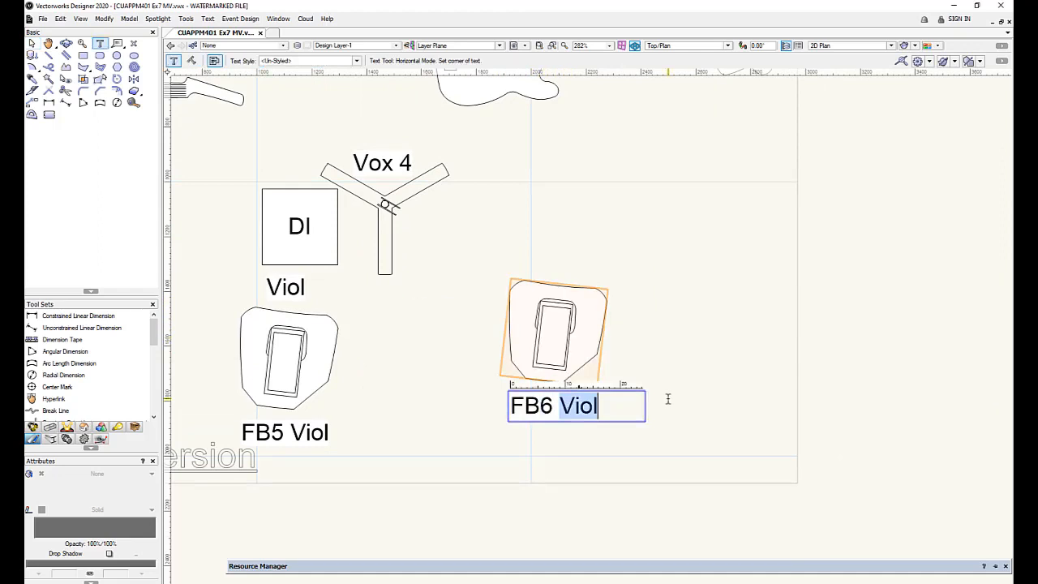
{"action": "type", "text": "Bass"}
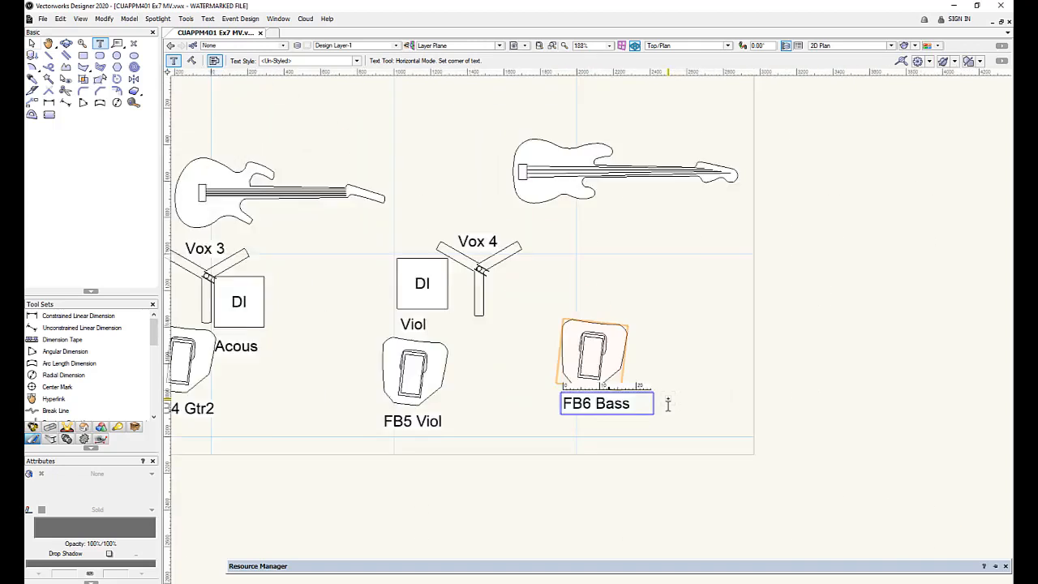
{"action": "left_click", "coordinate": [709, 401]}
Move the "FB6 Bass" speaker and its label upstage, onto the GTR1 side of the drum kit
{"action": "scroll", "coordinate": [673, 336], "scroll_direction": "down", "scroll_amount": 3}
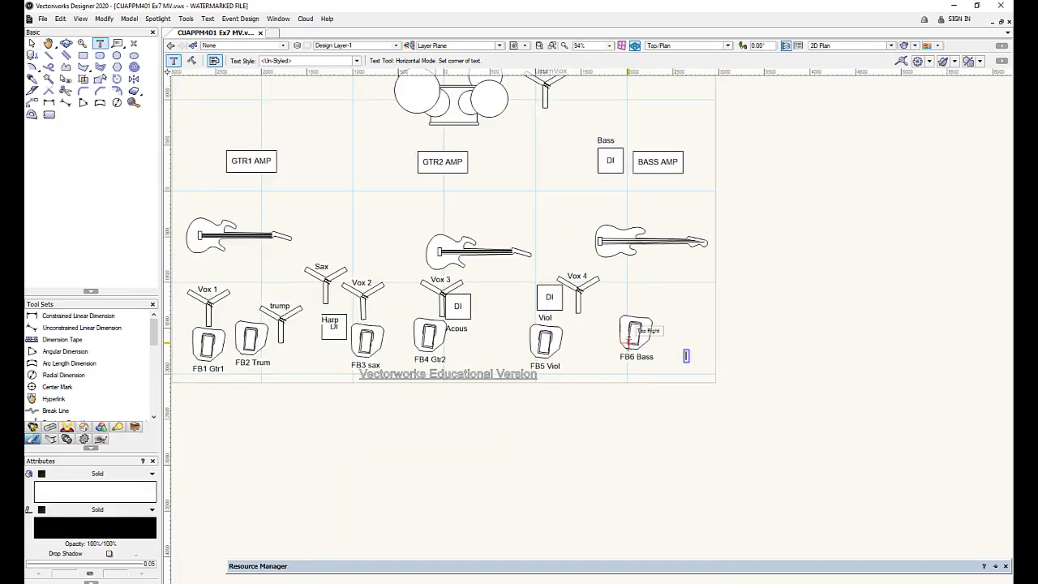
{"action": "middle_click_drag", "start_coordinate": [638, 356], "coordinate": [661, 455]}
{"action": "left_click", "coordinate": [687, 483]}
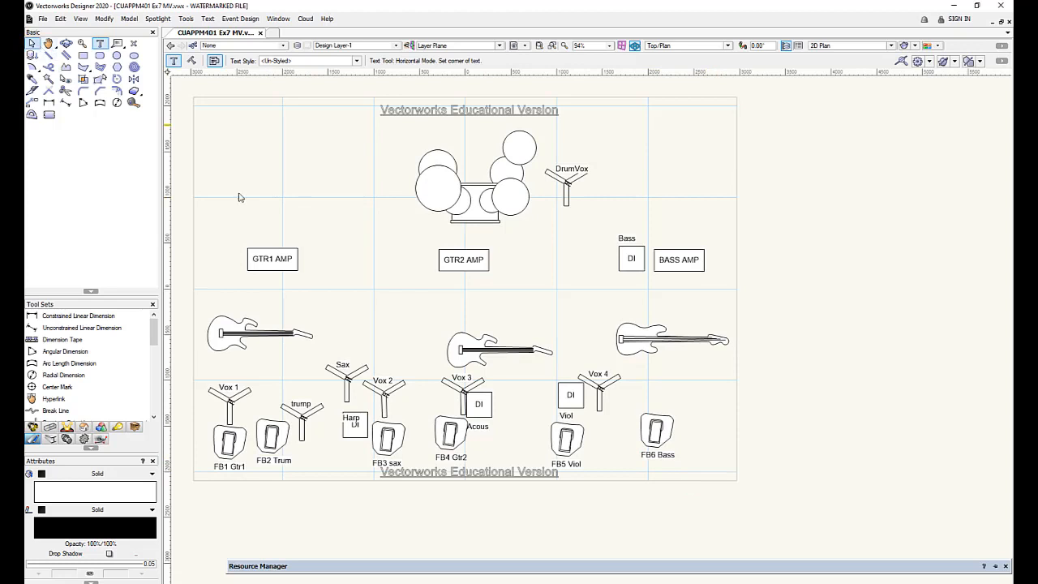
{"action": "key", "text": "x"}
{"action": "left_click_drag", "start_coordinate": [693, 477], "coordinate": [329, 125]}
Rotate the speaker and label beside the drum kit by -45° twice
{"action": "left_click", "coordinate": [104, 18]}
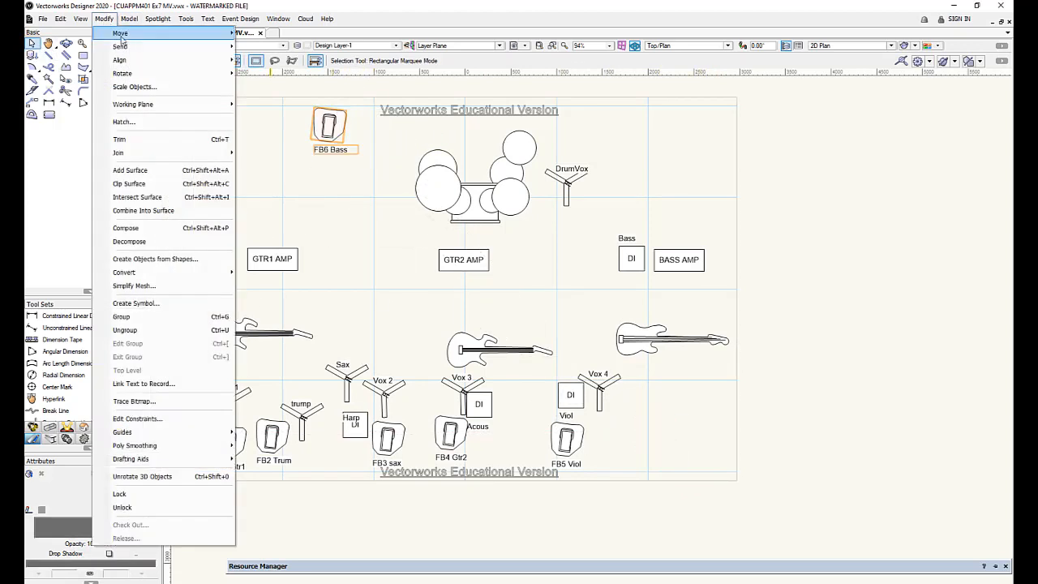
{"action": "mouse_move", "coordinate": [170, 75]}
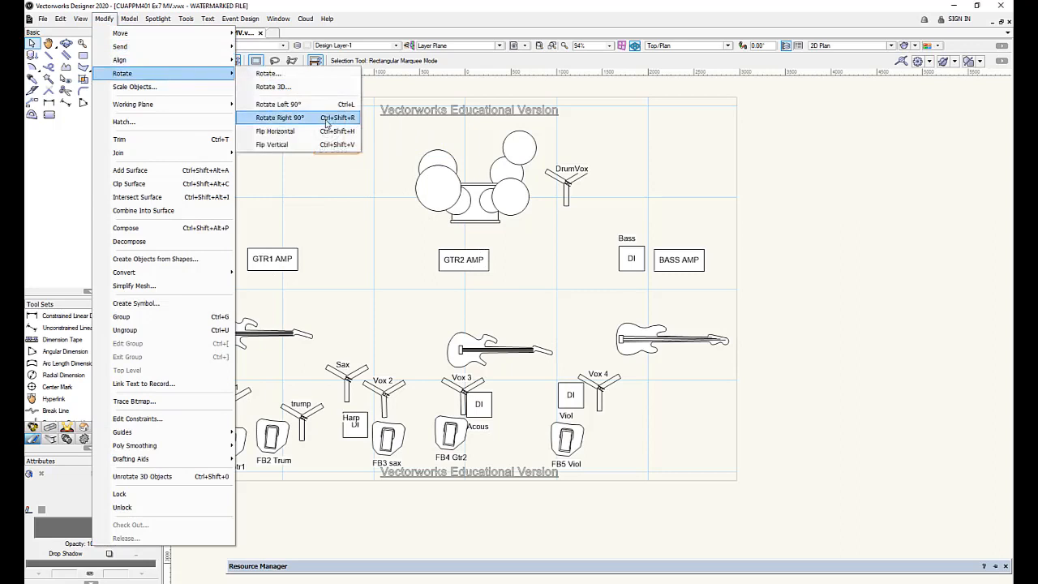
{"action": "left_click", "coordinate": [268, 73]}
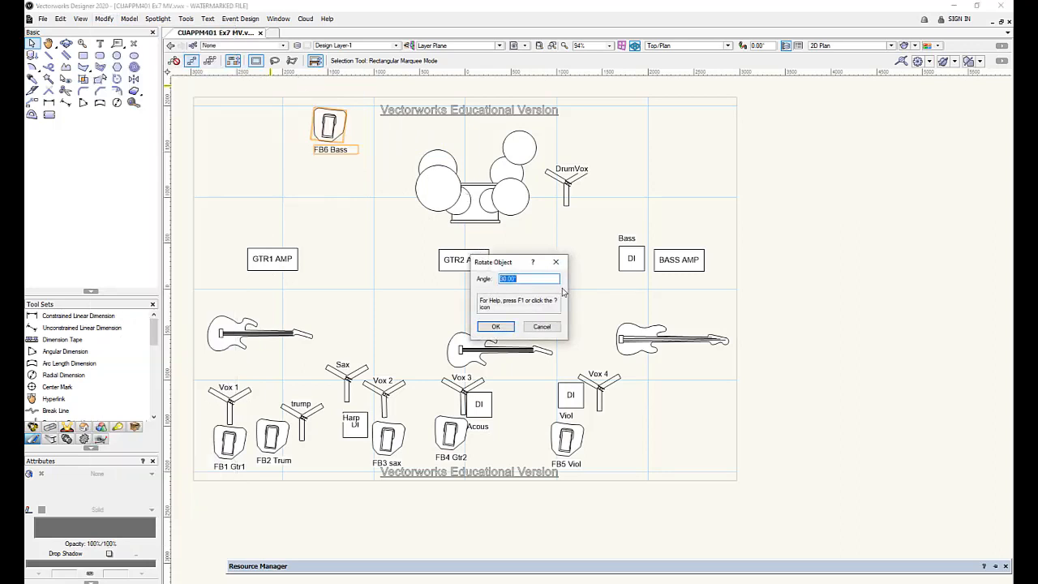
{"action": "type", "text": "-45"}
{"action": "key", "text": "Return"}
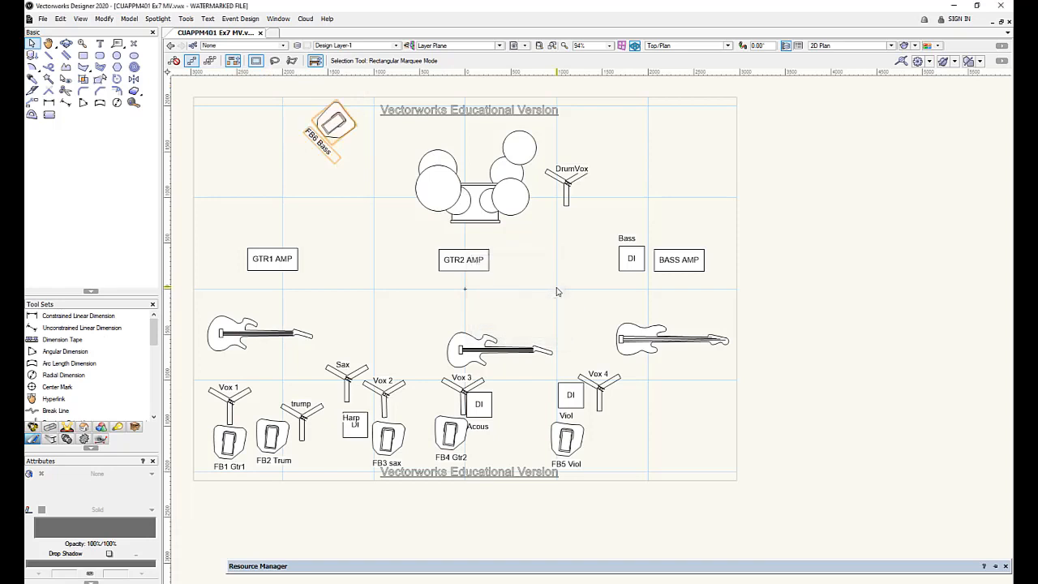
{"action": "left_click", "coordinate": [102, 18]}
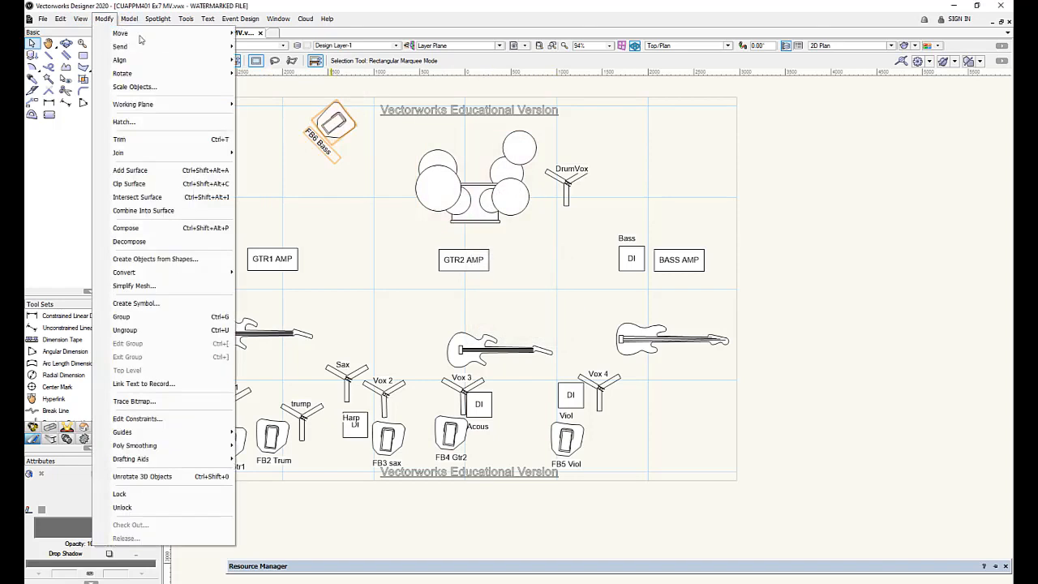
{"action": "mouse_move", "coordinate": [170, 73]}
{"action": "left_click", "coordinate": [267, 74]}
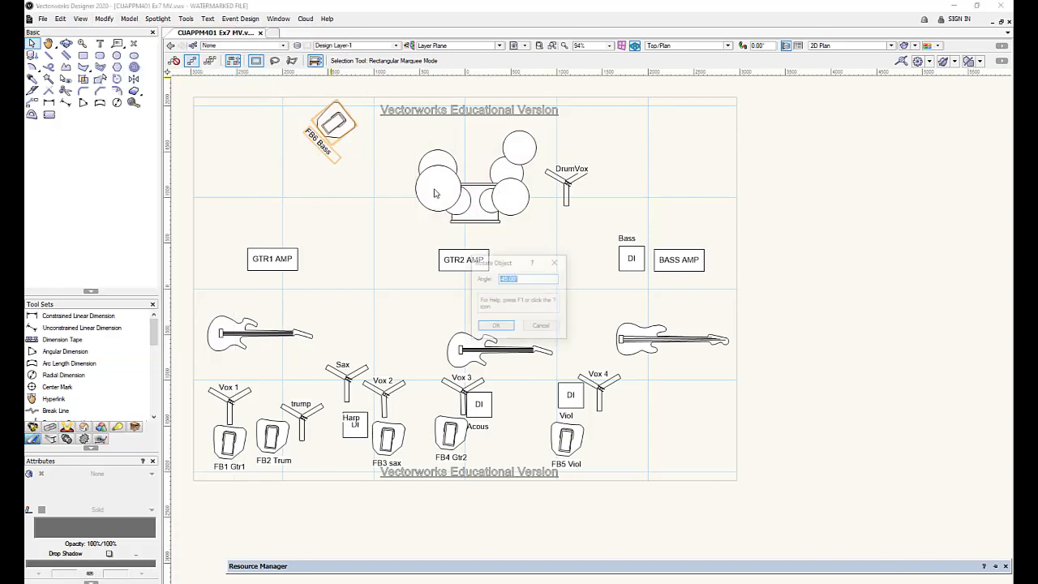
{"action": "type", "text": "-"}
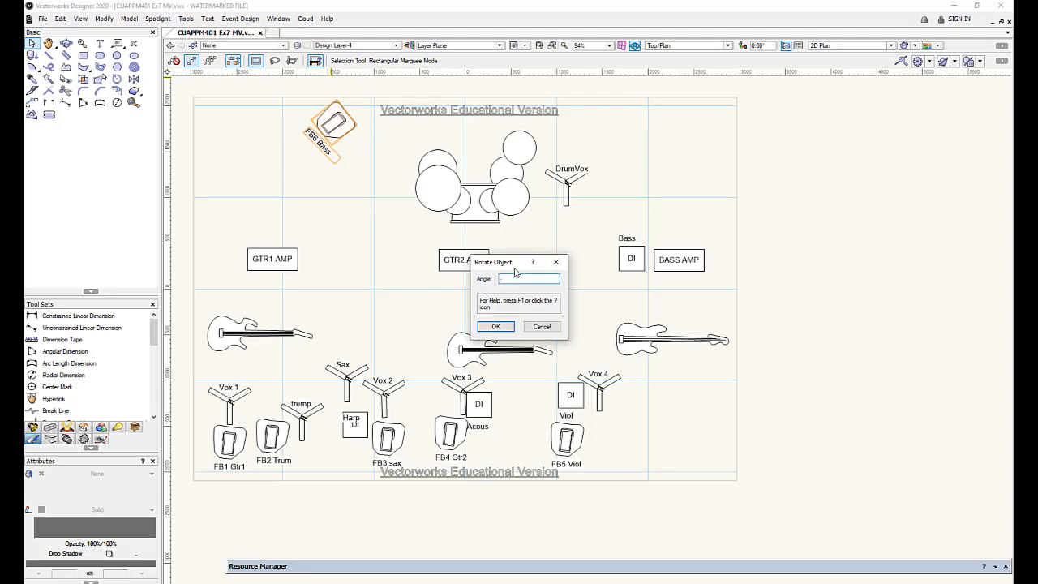
{"action": "type", "text": "45"}
{"action": "key", "text": "Return"}
Move the rotated speaker and label closer to the drum kit and change the label to "FB7 DFILL"
{"action": "left_click_drag", "start_coordinate": [343, 132], "coordinate": [396, 139]}
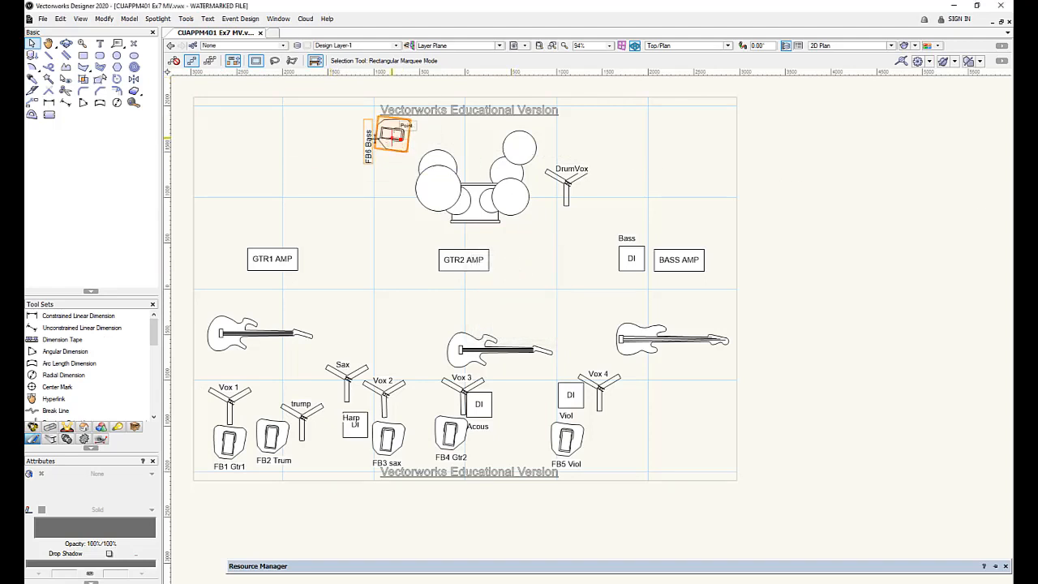
{"action": "left_click", "coordinate": [365, 211]}
{"action": "double_click", "coordinate": [368, 142]}
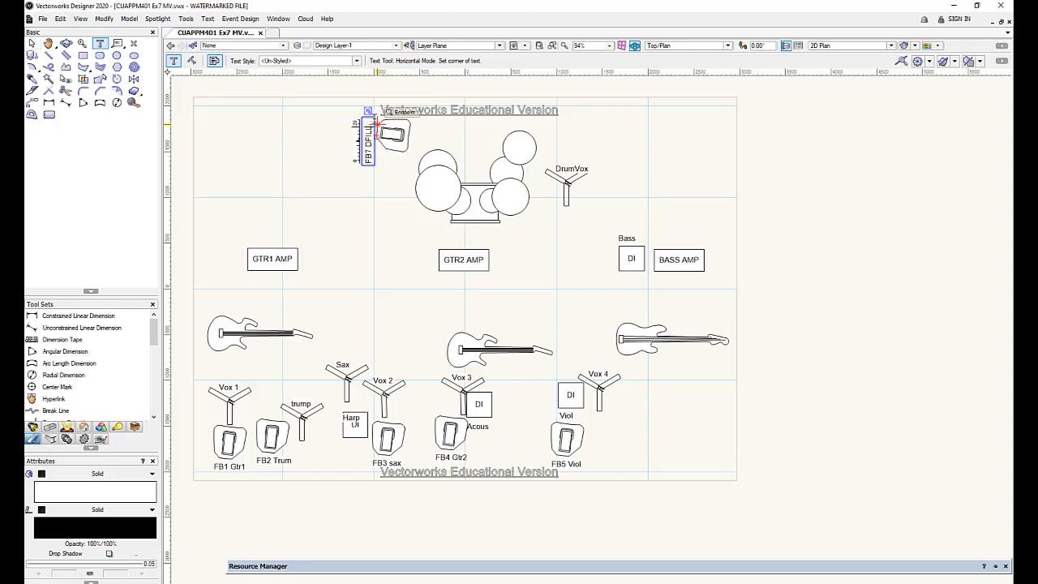
{"action": "left_click", "coordinate": [30, 43]}
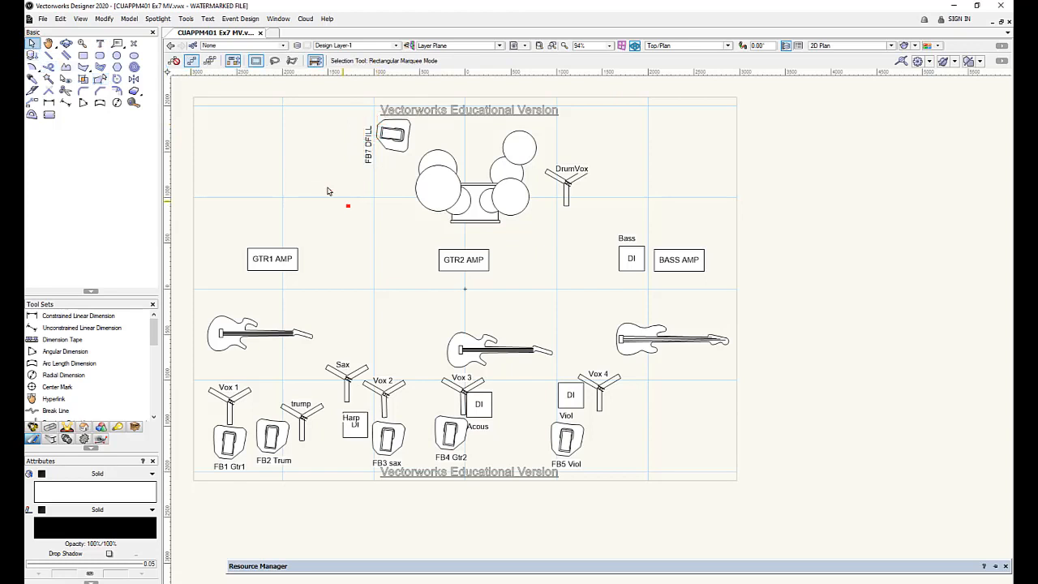
Move all the amps, guitars, front DI boxes, front microphone stands and front speakers slightly upstage together
{"action": "scroll", "coordinate": [323, 189], "scroll_direction": "down", "scroll_amount": 2}
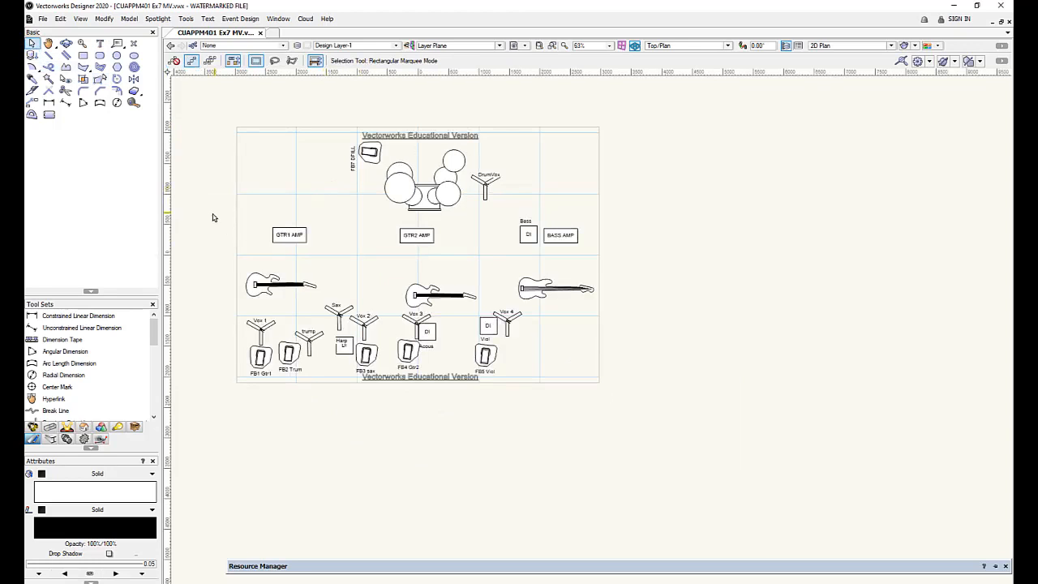
{"action": "left_click_drag", "start_coordinate": [214, 217], "coordinate": [624, 437]}
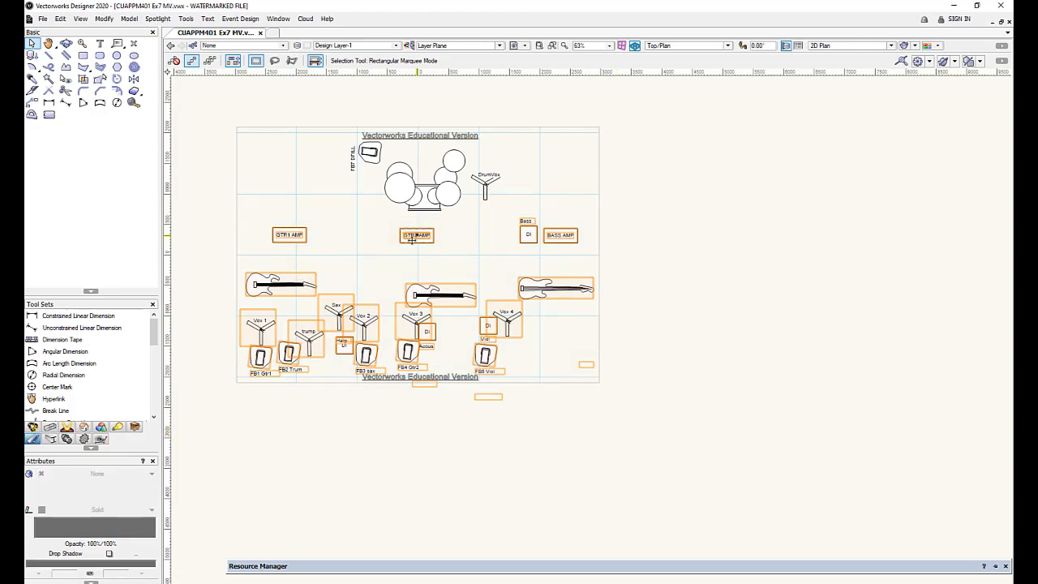
{"action": "left_click_drag", "start_coordinate": [412, 239], "coordinate": [415, 228]}
{"action": "left_click", "coordinate": [421, 508]}
Shift both guitar amps, the first guitar, and the Vox 1 to Vox 3 stands with their neighbouring DI boxes and speakers towards the bass side
{"action": "left_click_drag", "start_coordinate": [207, 187], "coordinate": [437, 425]}
{"action": "left_click_drag", "start_coordinate": [207, 218], "coordinate": [447, 382]}
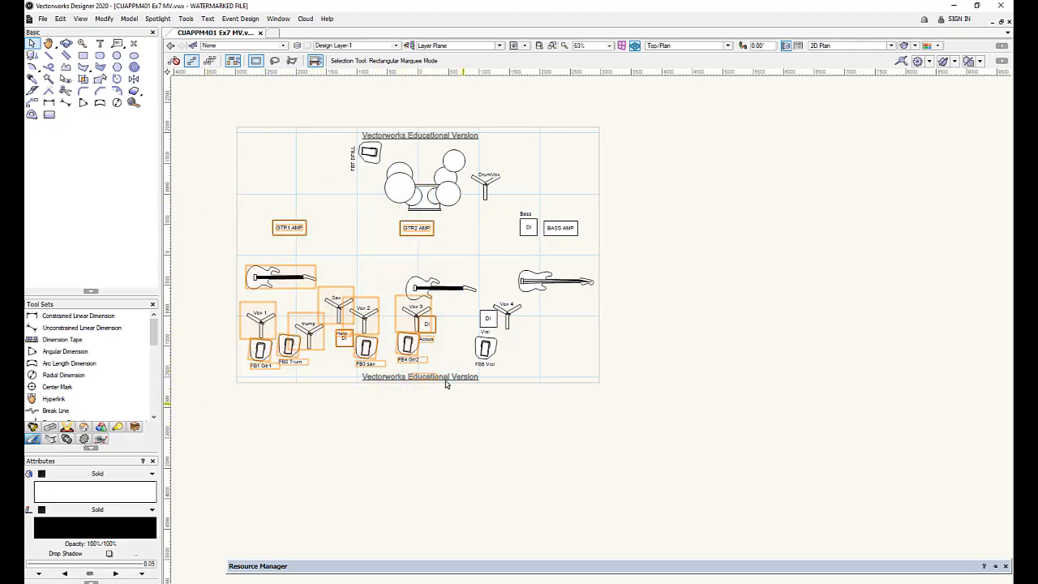
{"action": "left_click_drag", "start_coordinate": [404, 303], "coordinate": [424, 307]}
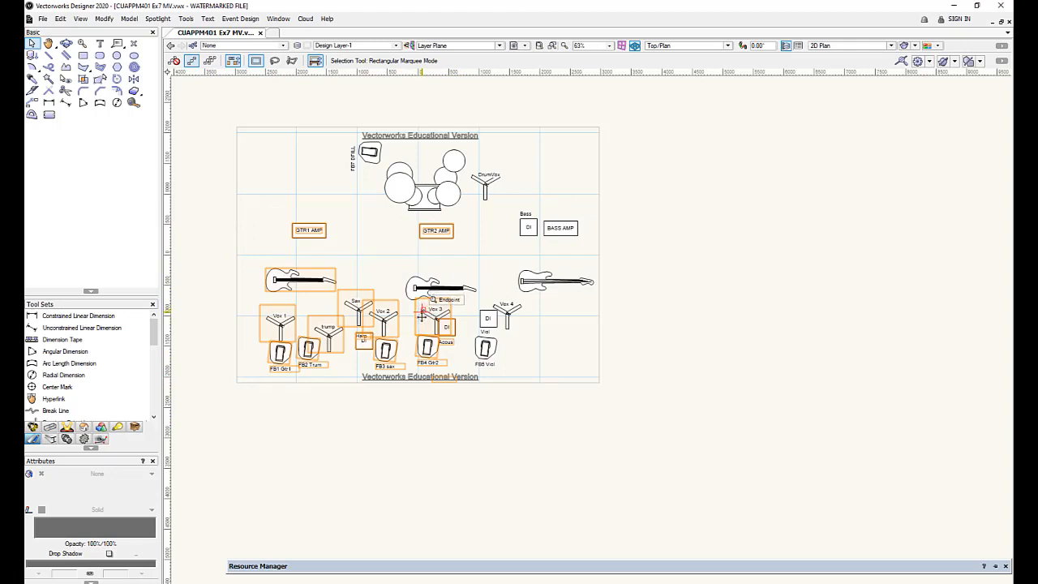
{"action": "left_click", "coordinate": [428, 309]}
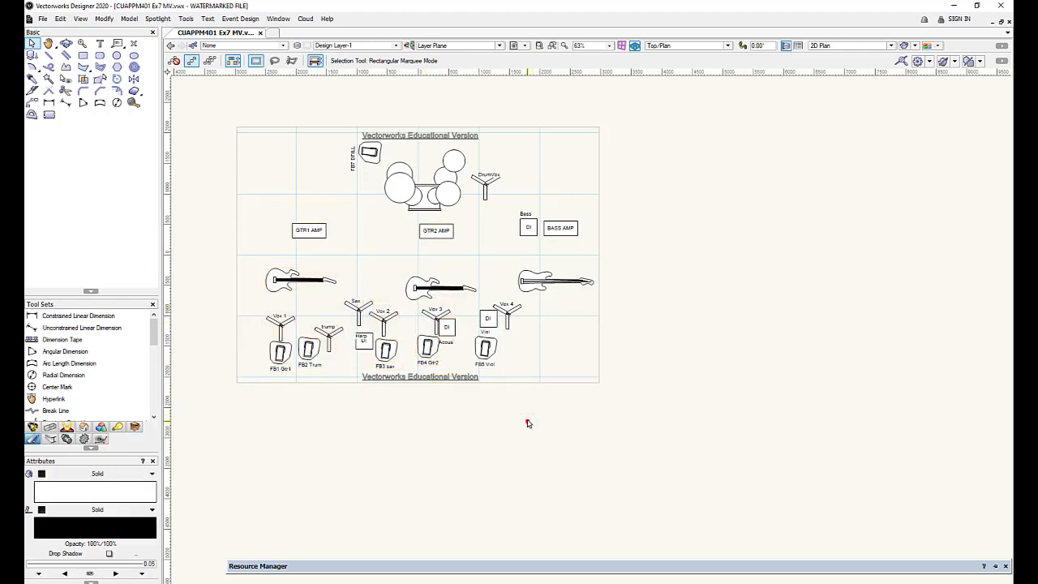
Open the Resource Manager
{"action": "left_click", "coordinate": [576, 566]}
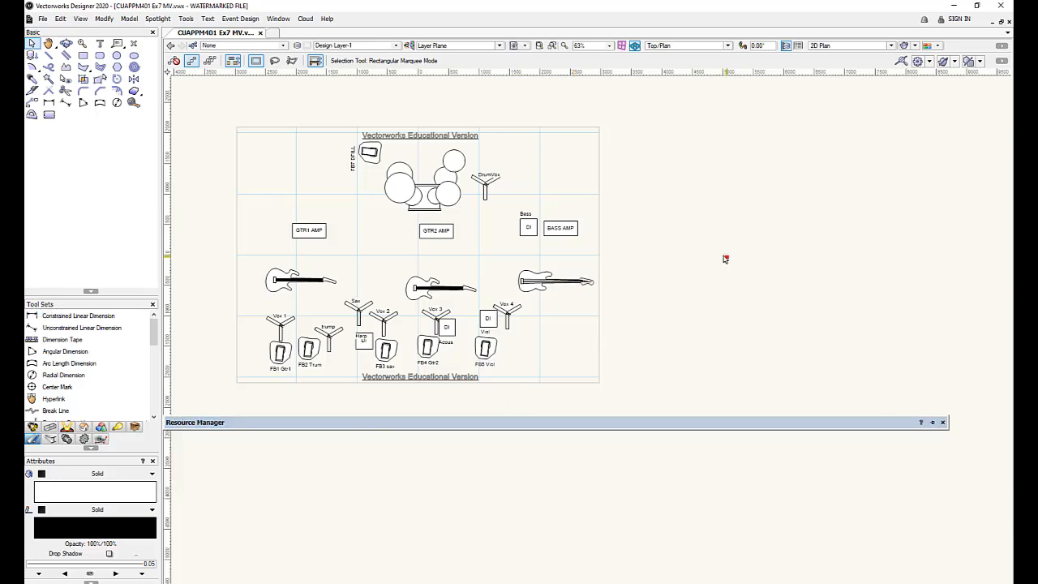